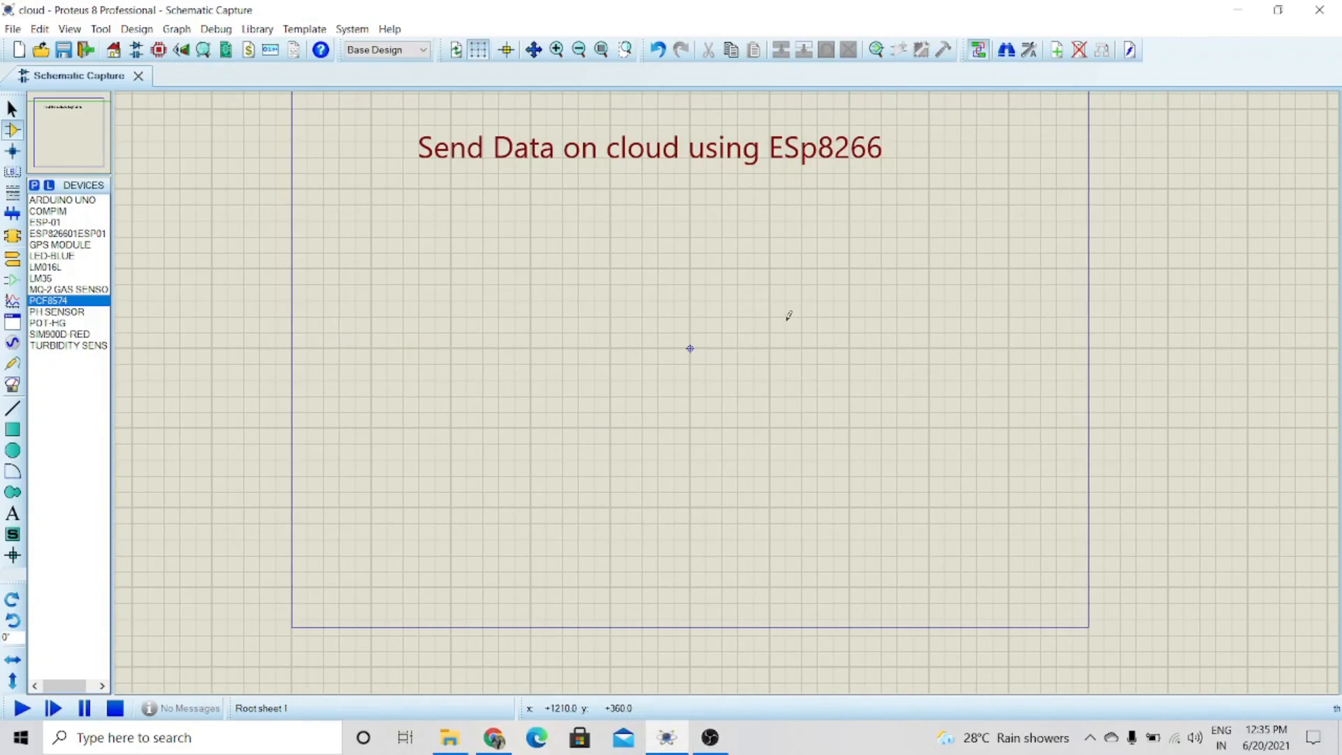
# - Place an ARDUINO UNO on the right half of the sheet and an LM016L LCD on the left half
pyautogui.click(62, 200)
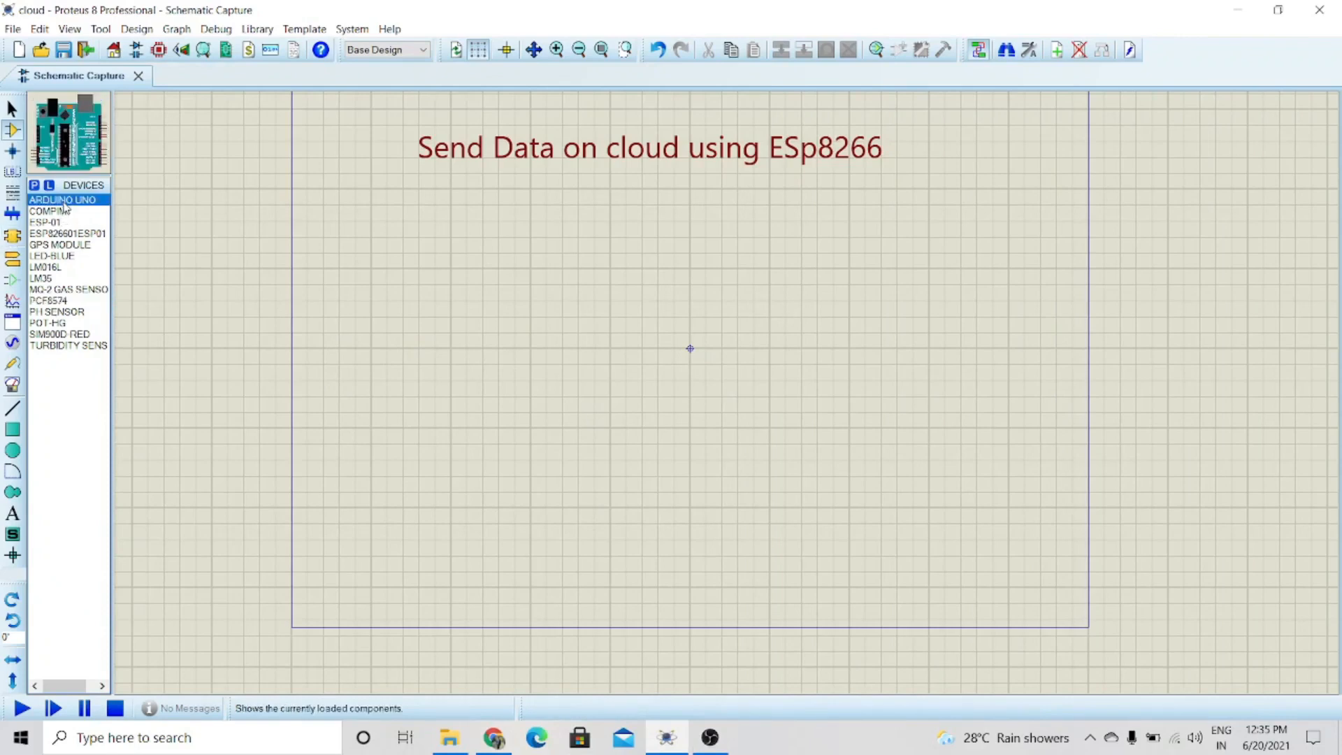
pyautogui.click(874, 322)
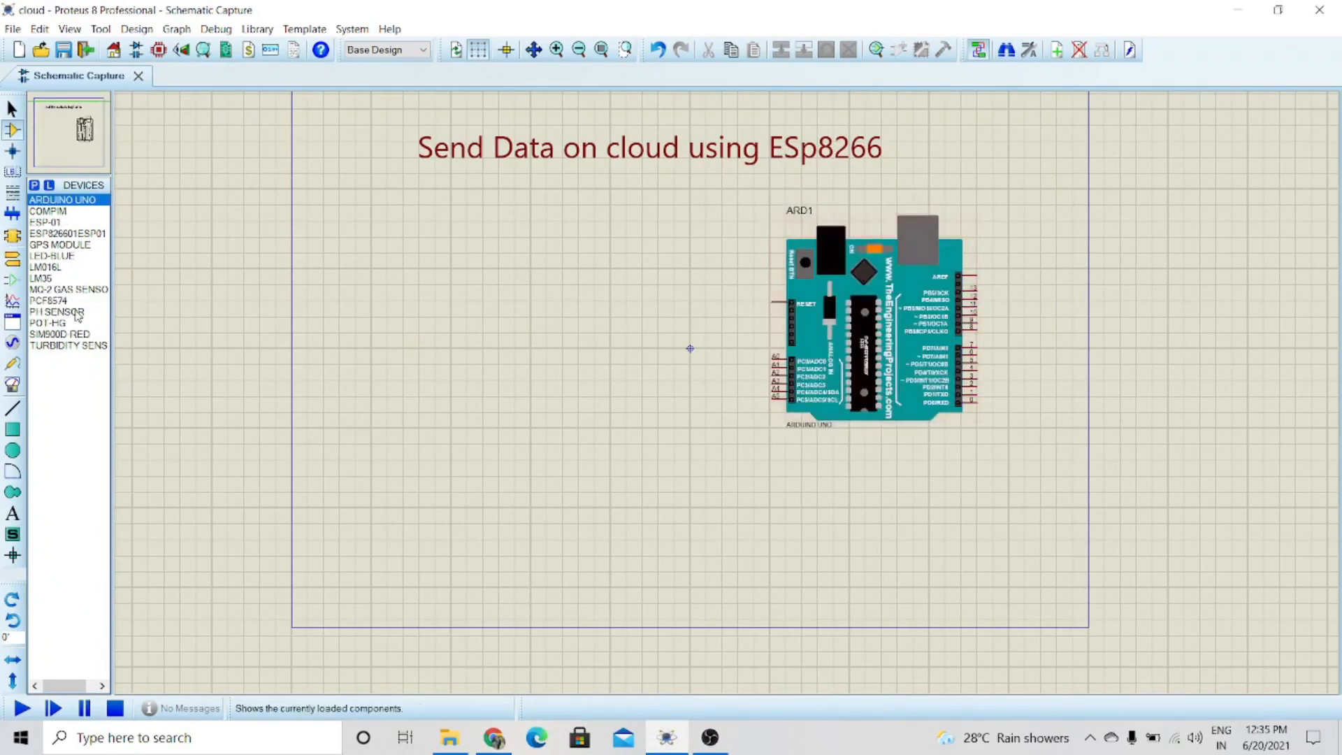
pyautogui.click(45, 267)
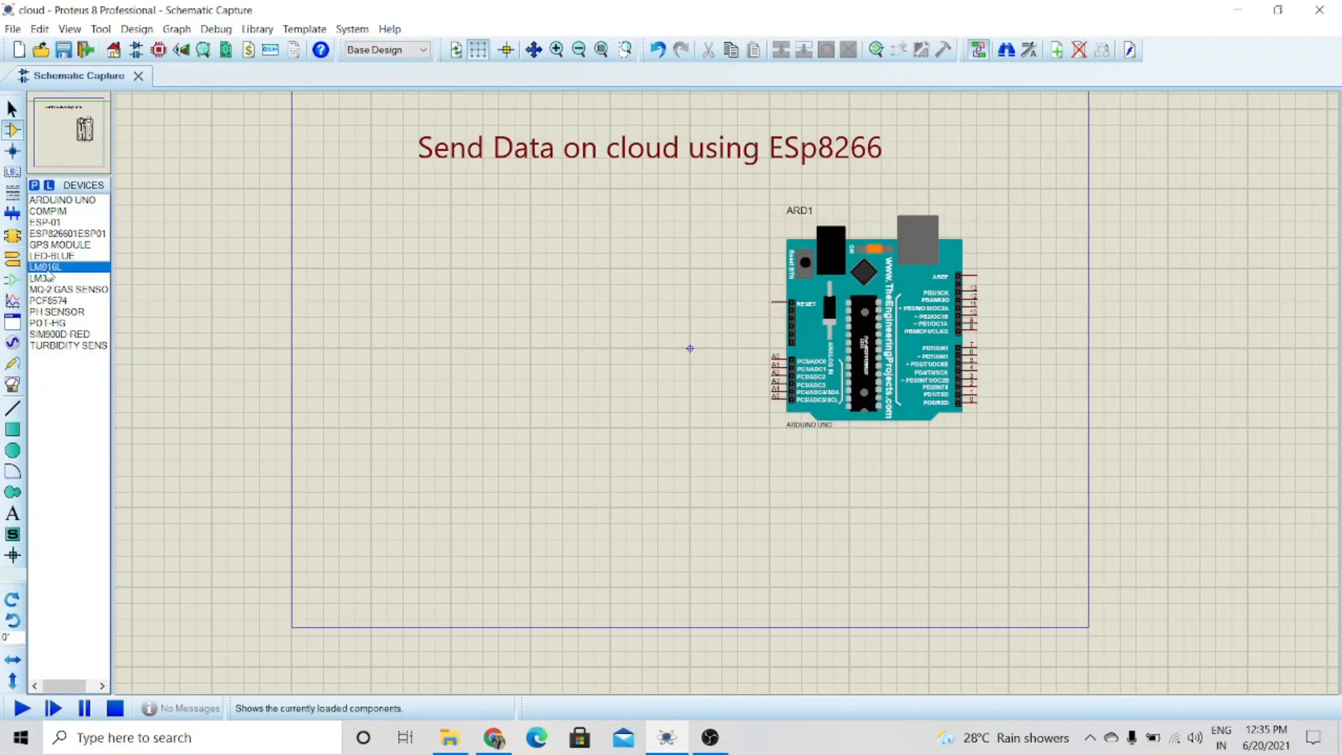
pyautogui.click(318, 294)
pyautogui.click(406, 296)
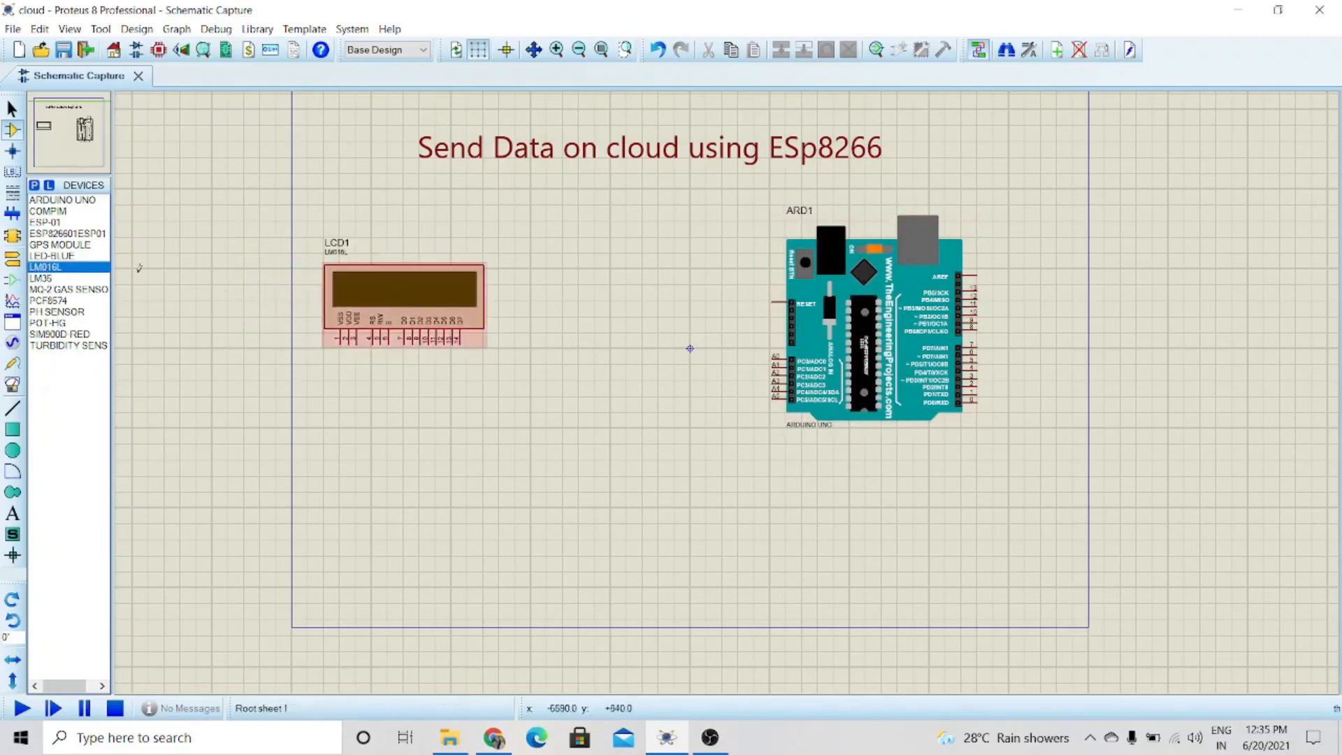
# - Place a PCF8574 below the LCD and rotate it 90 degrees anticlockwise so pins P0 to P7 face the LCD
pyautogui.click(56, 301)
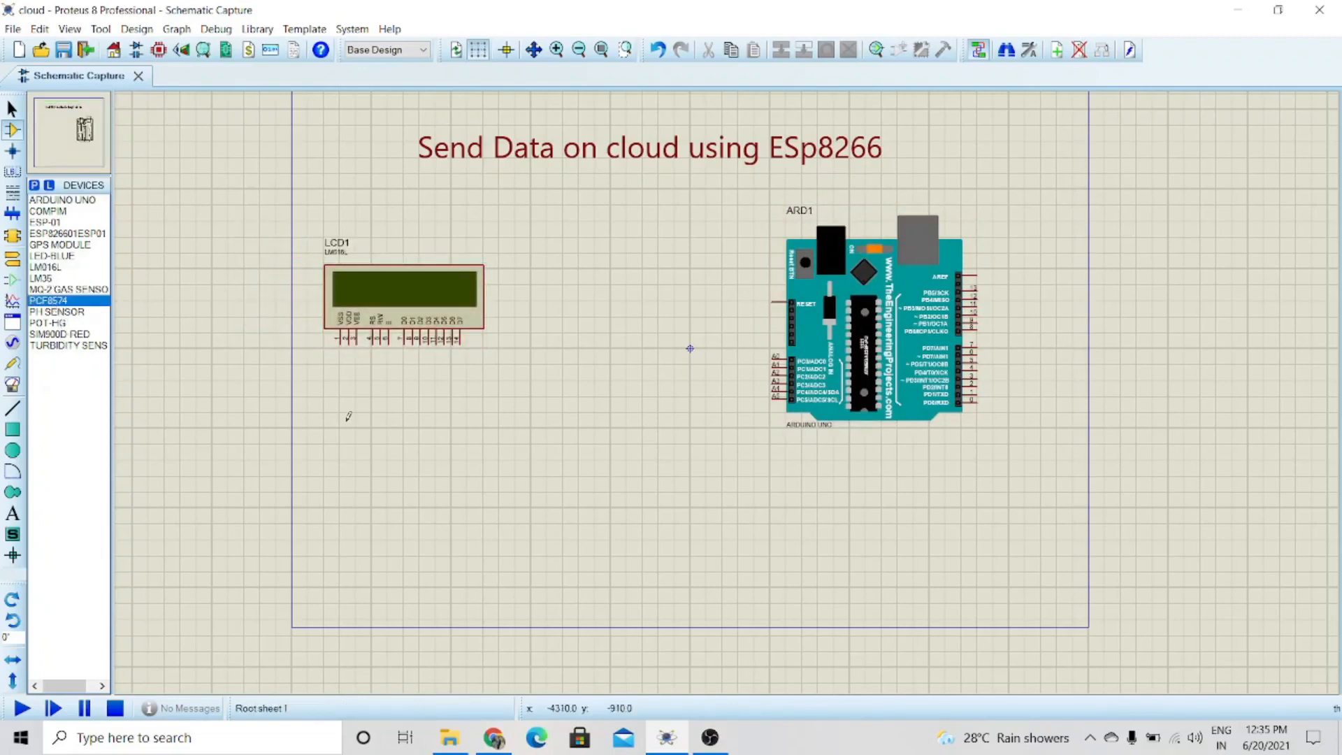
pyautogui.click(405, 447)
pyautogui.click(407, 444)
pyautogui.moveTo(330, 382); pyautogui.dragTo(507, 527)
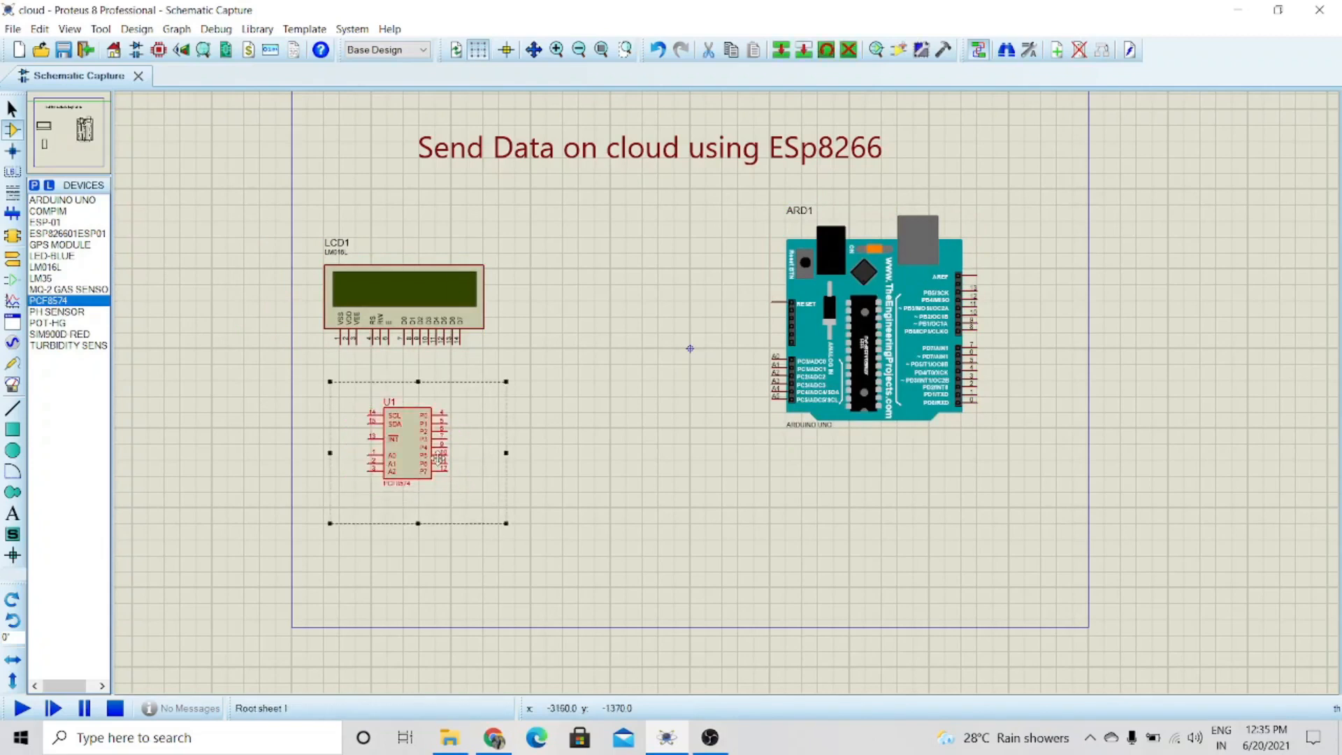
pyautogui.rightClick(449, 455)
pyautogui.click(489, 160)
pyautogui.click(574, 394)
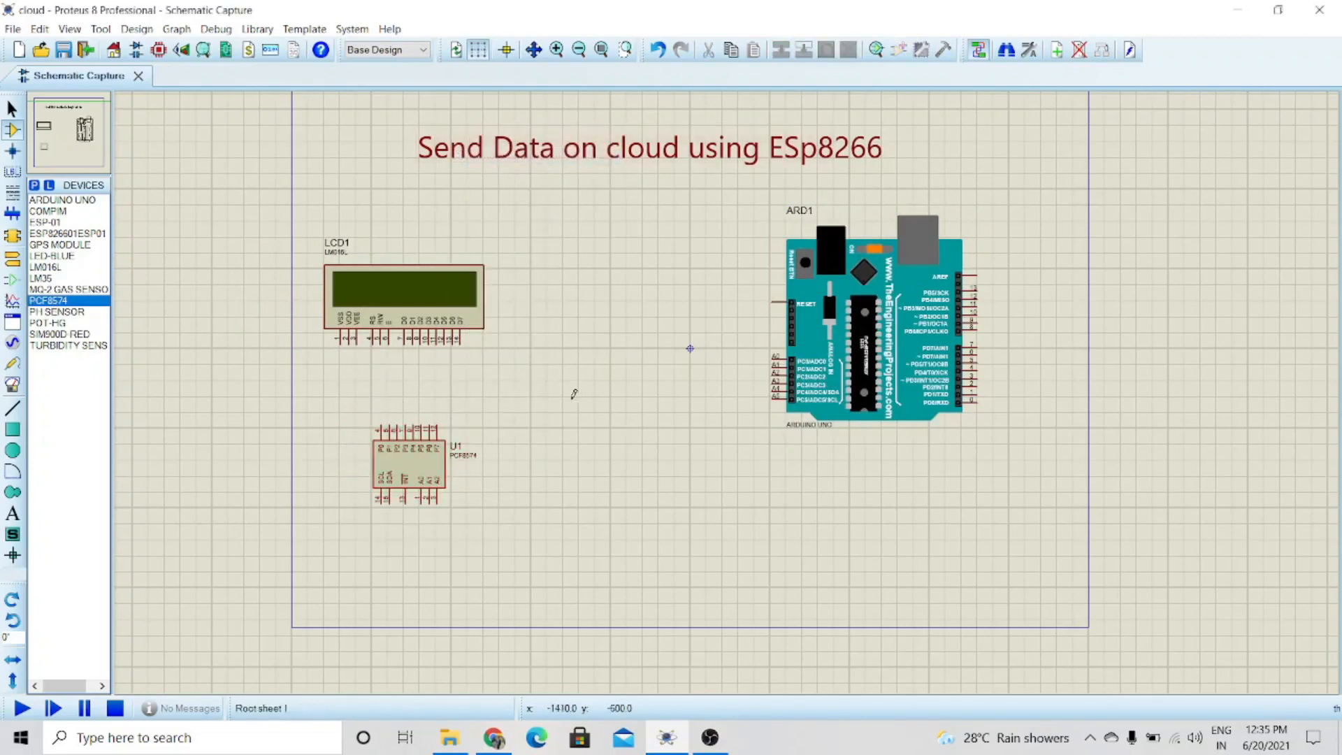
# - Place an LM35 temperature sensor between the LCD and the Arduino, close to the Arduino's analog pins
pyautogui.click(52, 278)
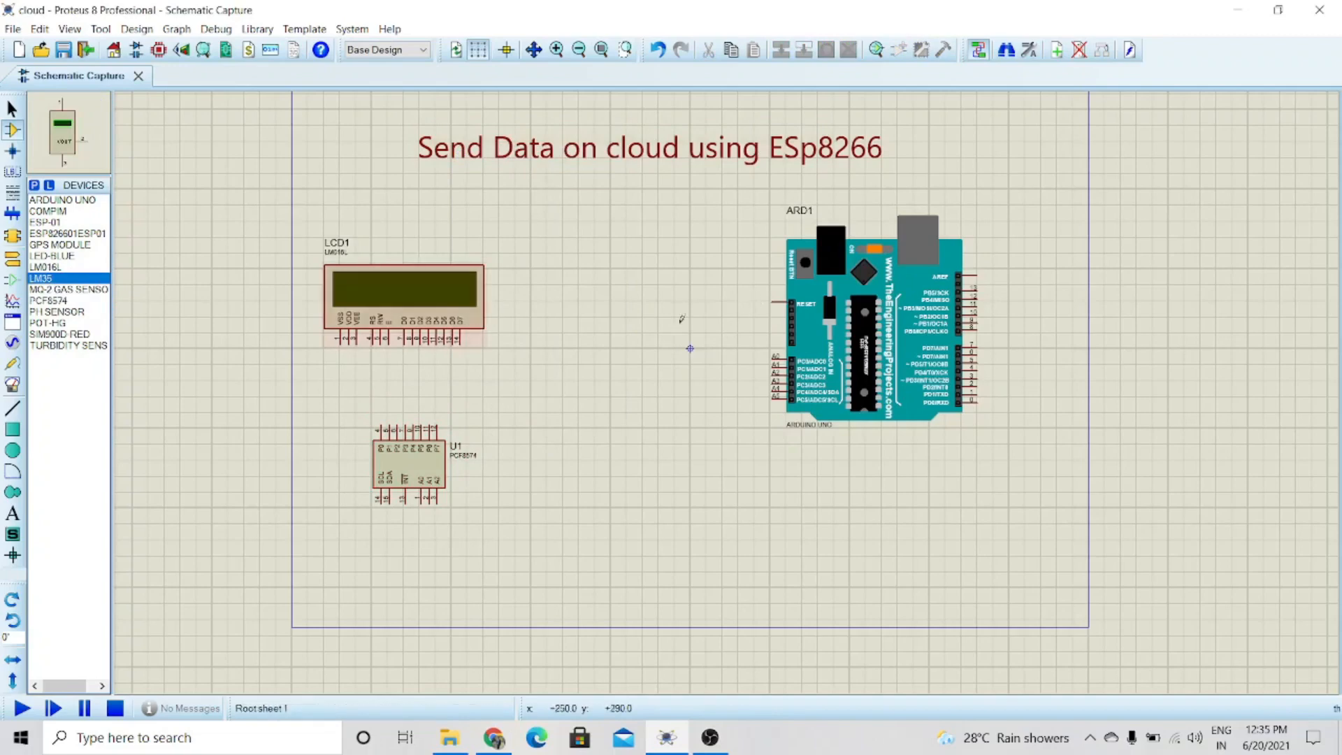
pyautogui.click(683, 348)
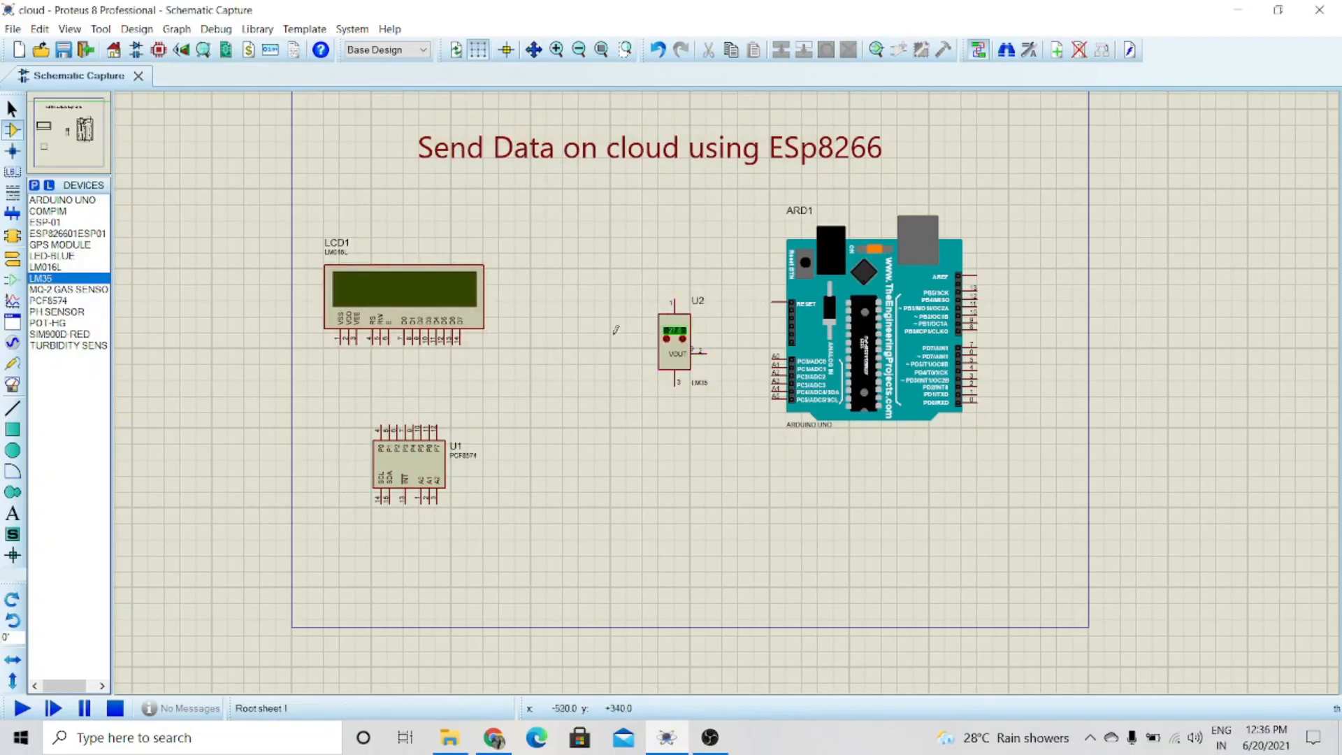
# - Wire LCD data pins D7, D6, D5 and D4 to PCF8574 pins P7, P6, P5 and P4 respectively
pyautogui.scroll(1, 427, 376)
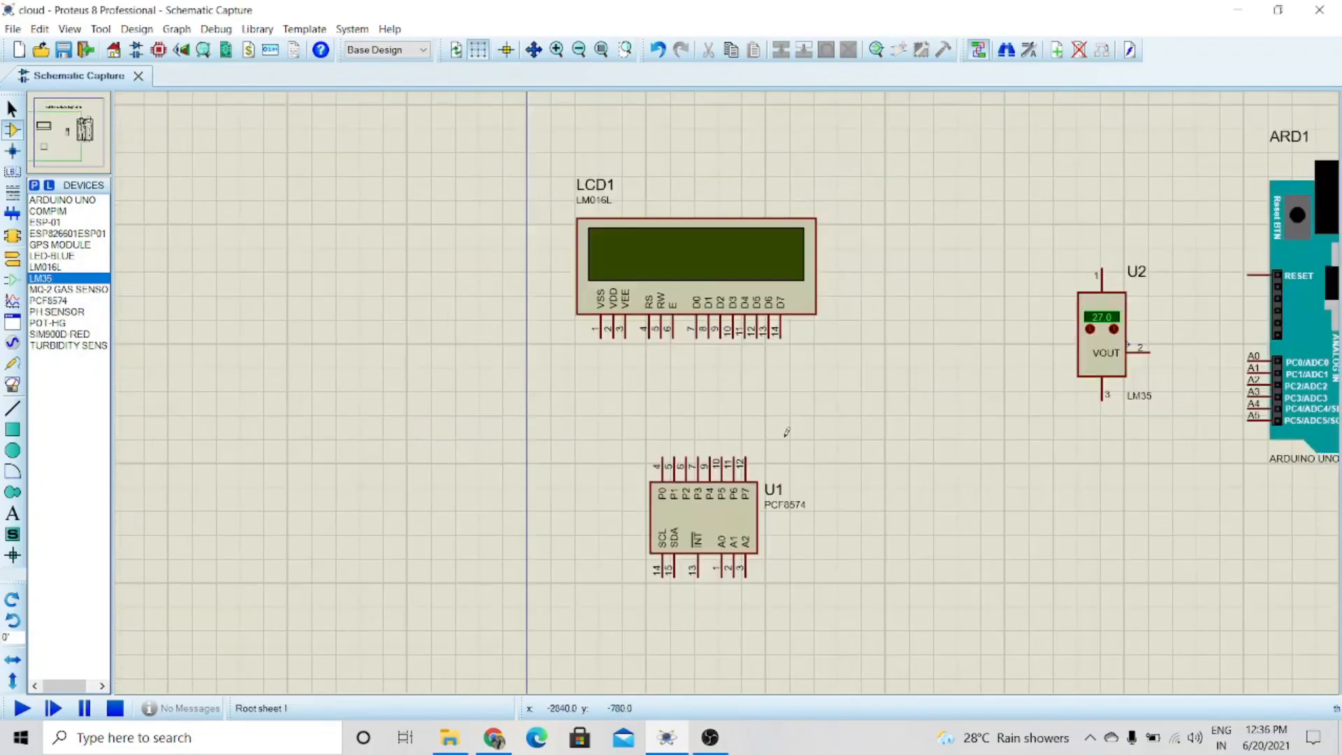
pyautogui.scroll(1, 786, 432)
pyautogui.click(719, 243)
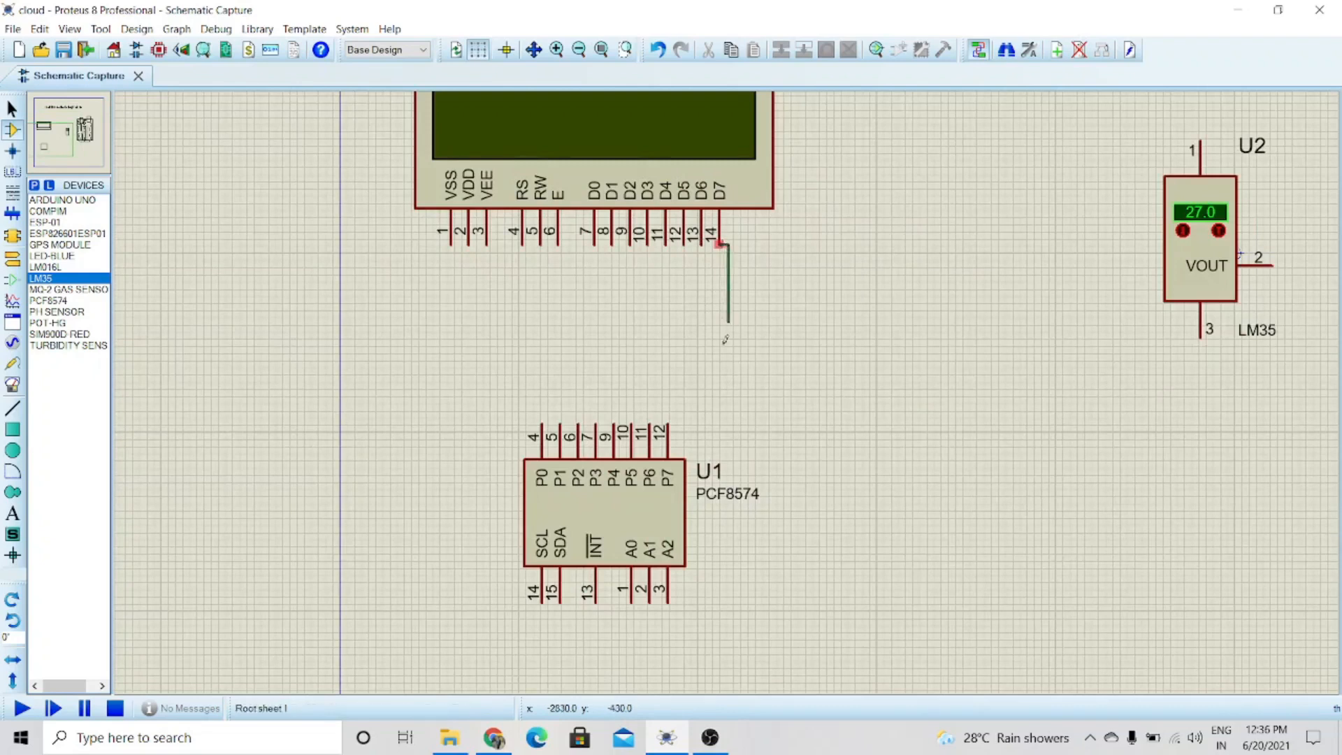
pyautogui.click(668, 420)
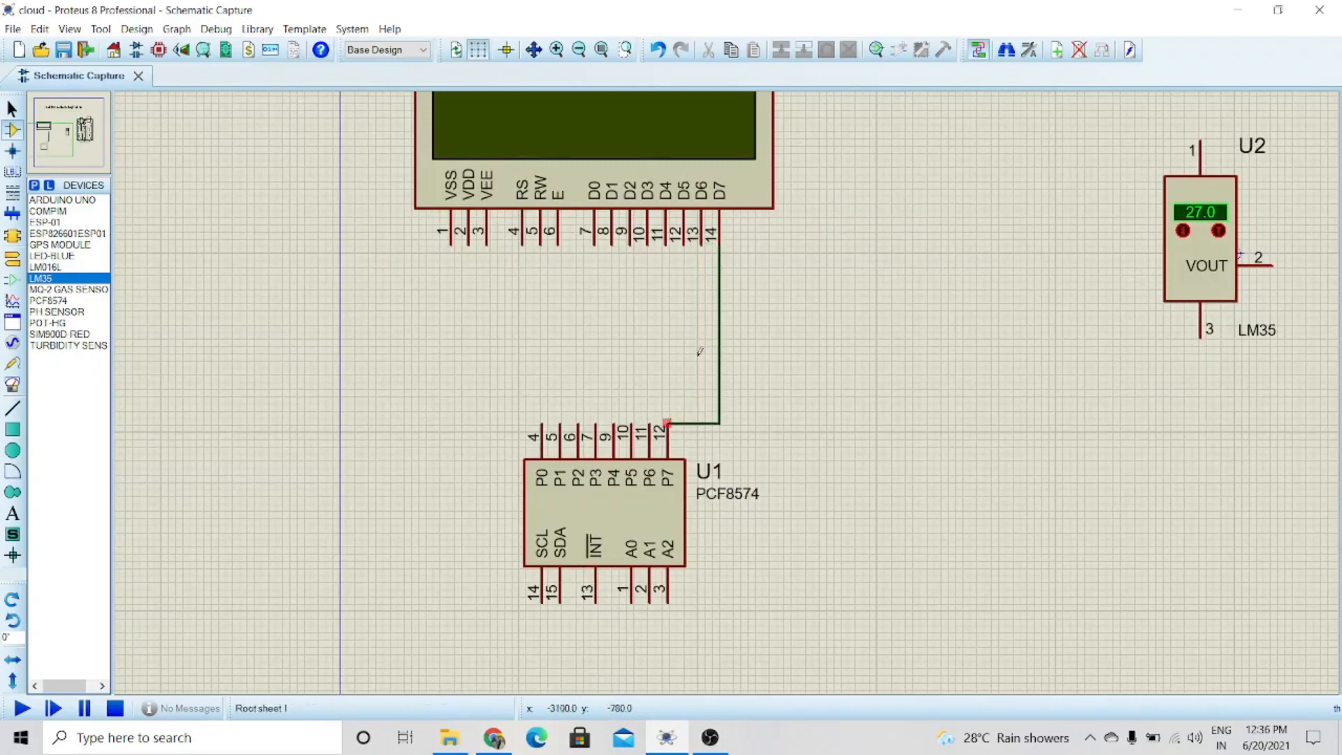
pyautogui.click(701, 244)
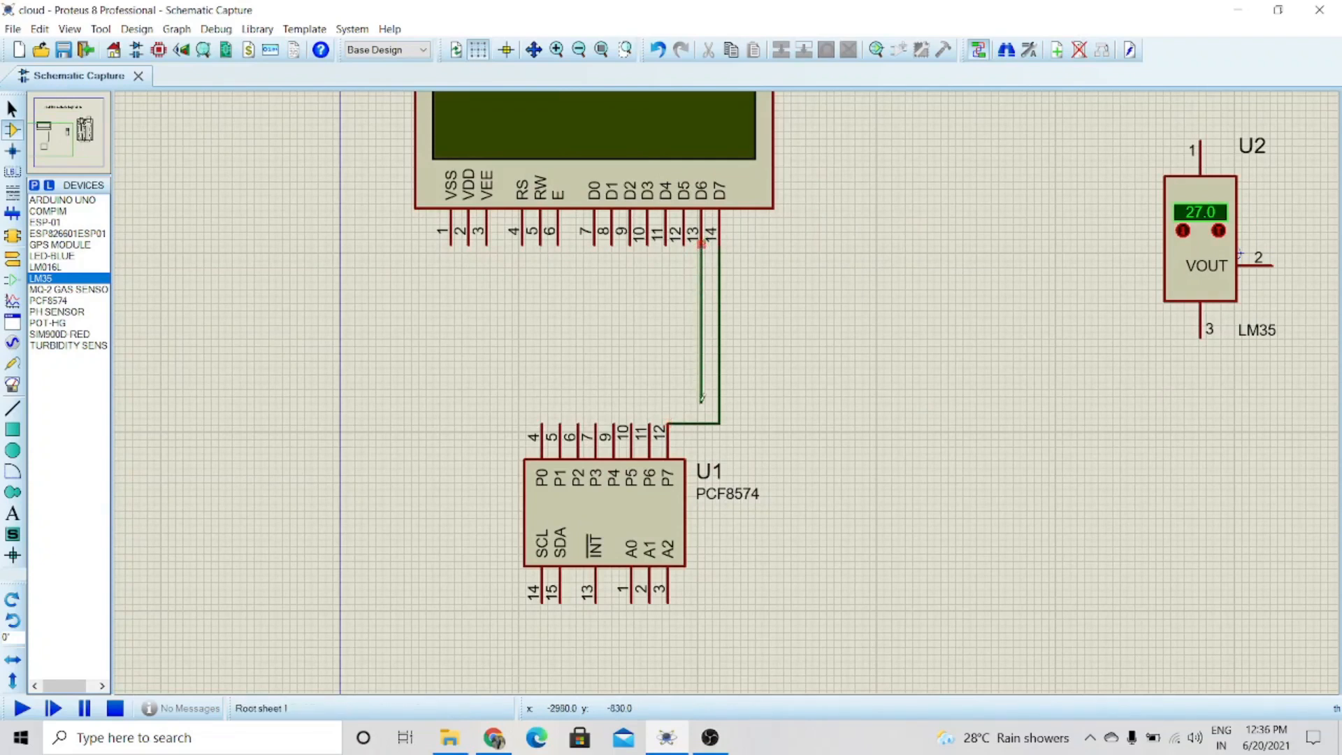
pyautogui.click(650, 422)
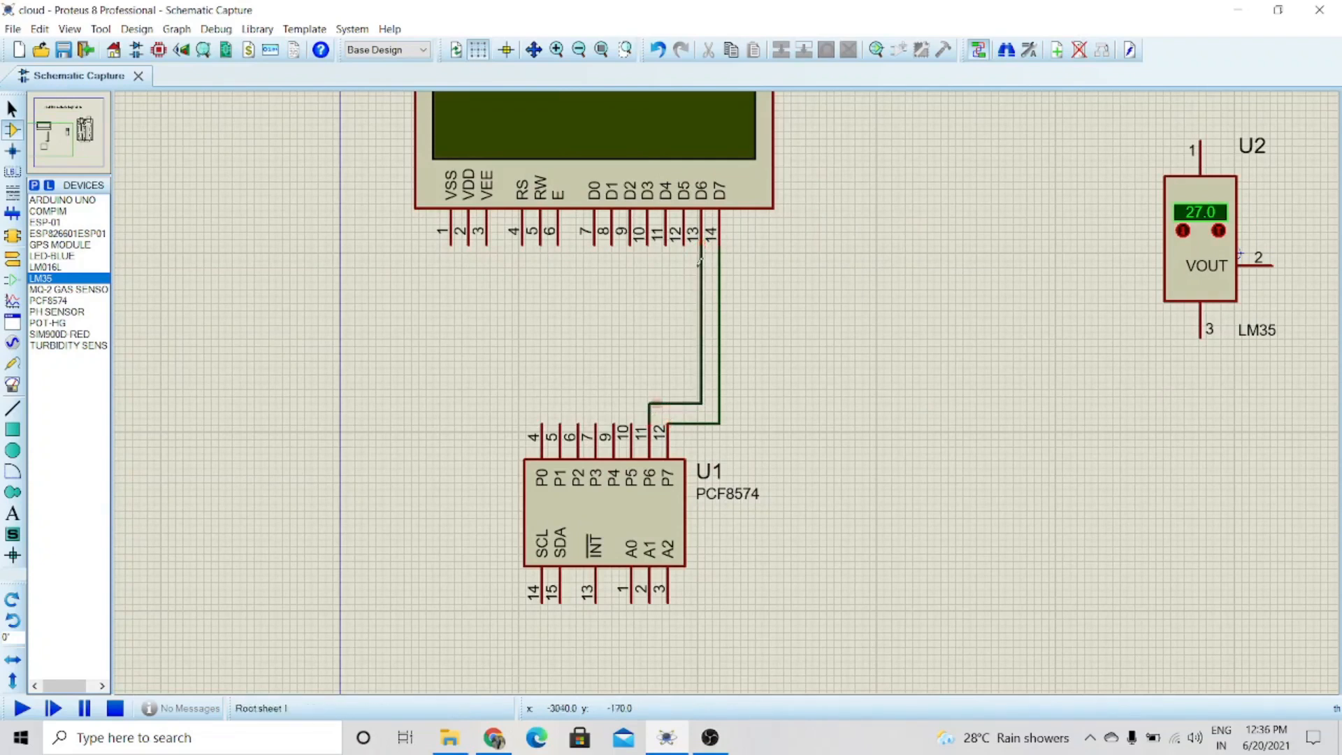
pyautogui.click(684, 244)
pyautogui.click(633, 421)
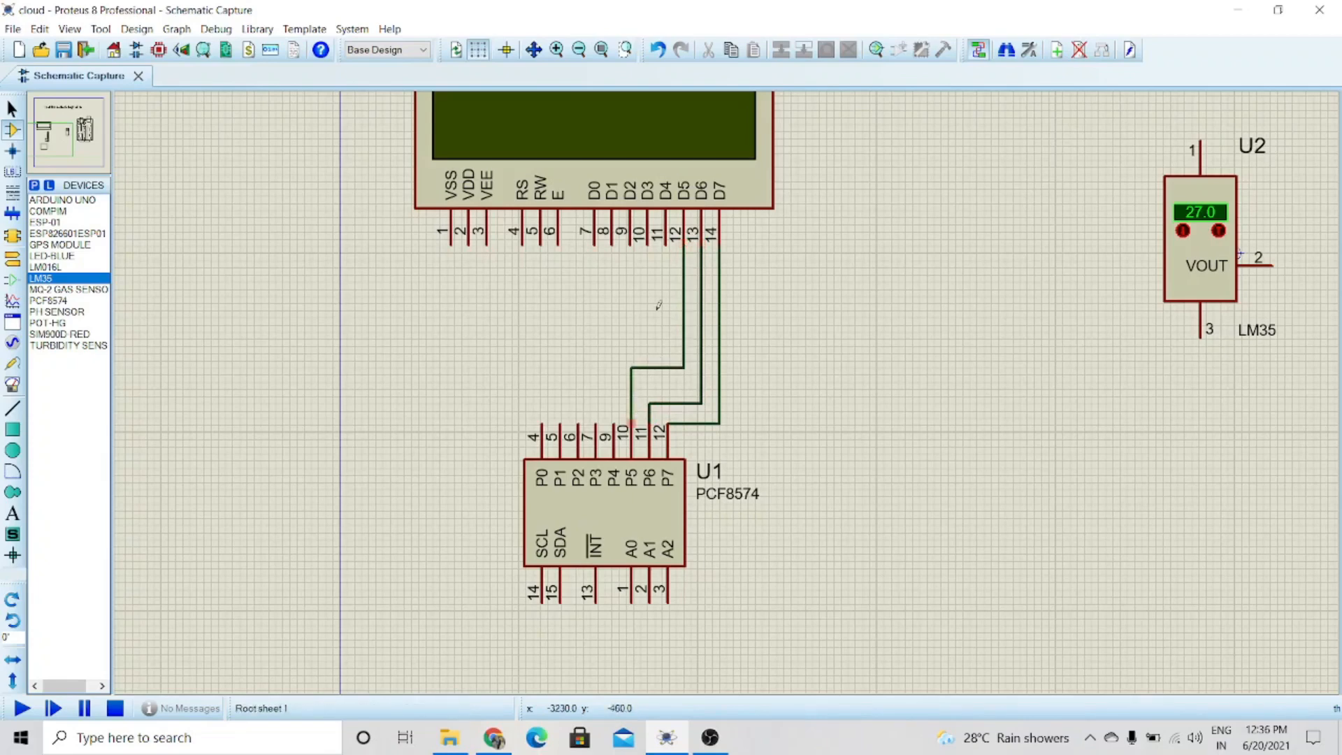
pyautogui.click(664, 244)
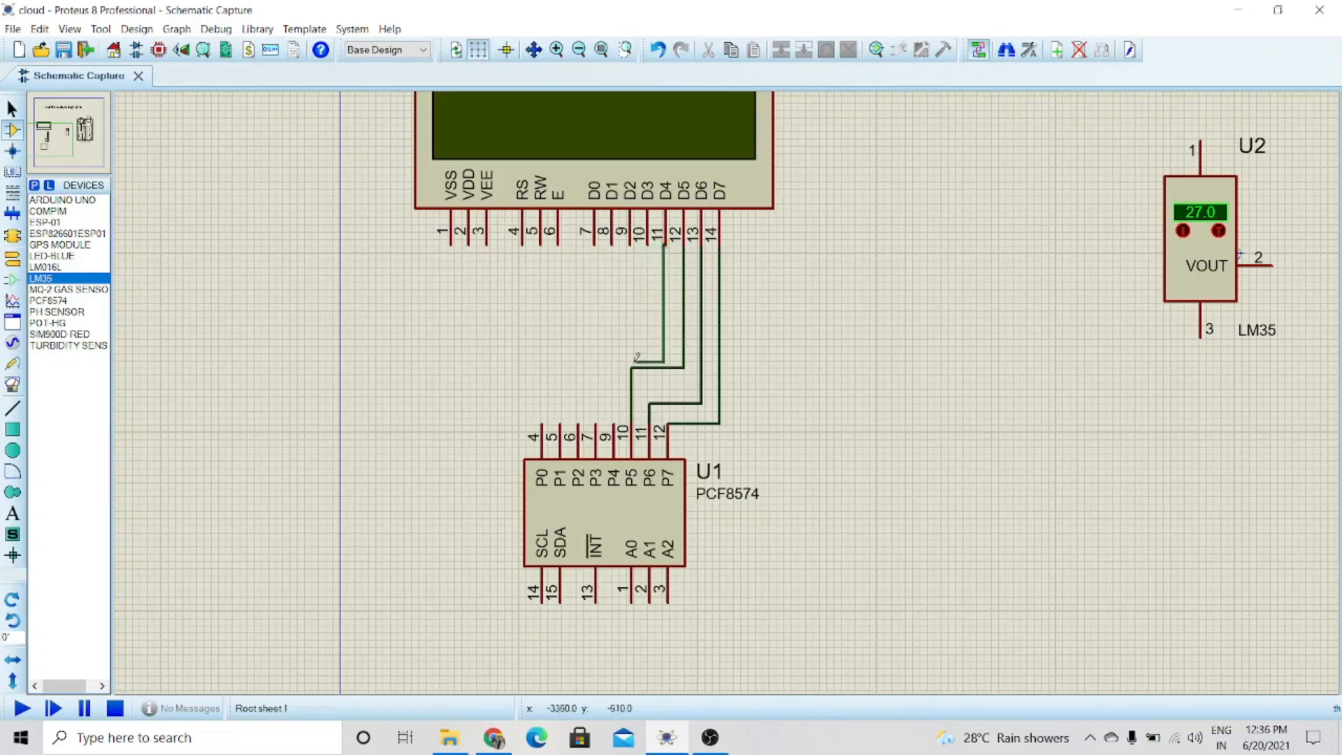
pyautogui.click(614, 424)
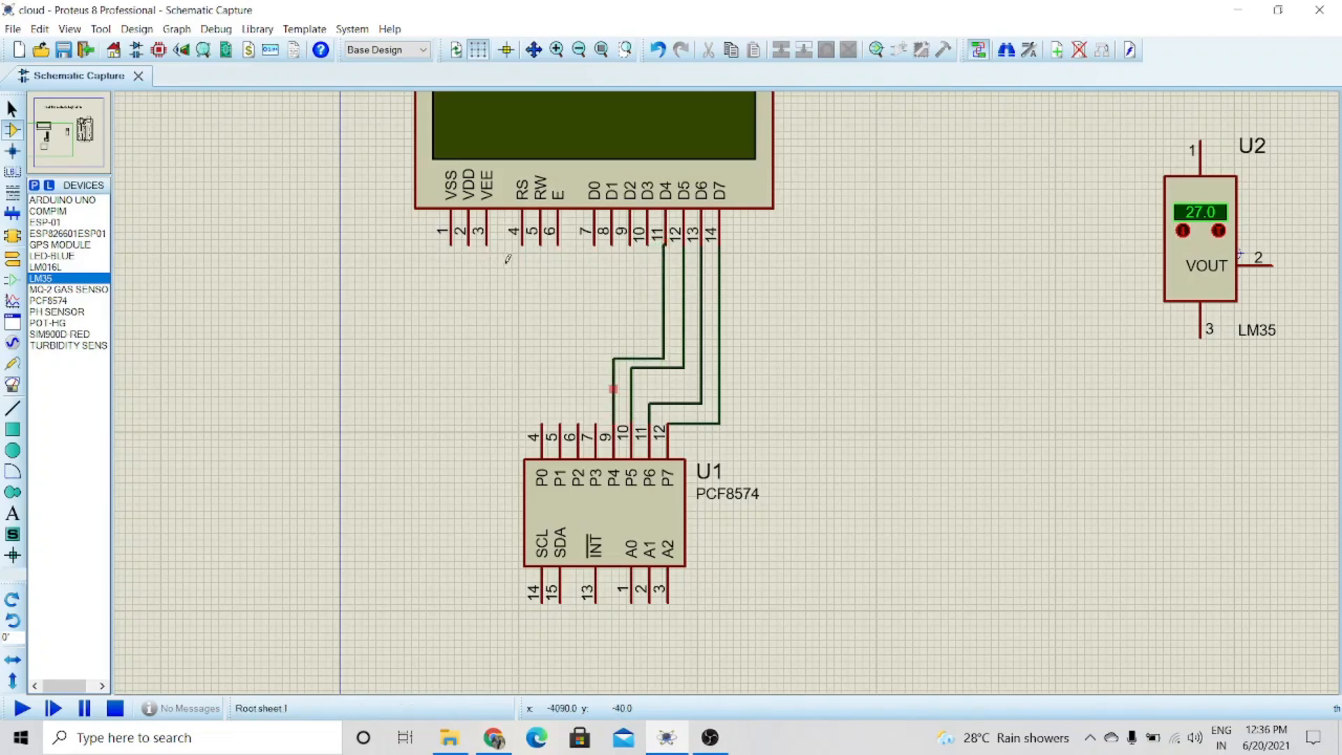
# - Wire LCD control pins RS, RW and E to PCF8574 pins P0, P1 and P2 respectively
pyautogui.click(522, 244)
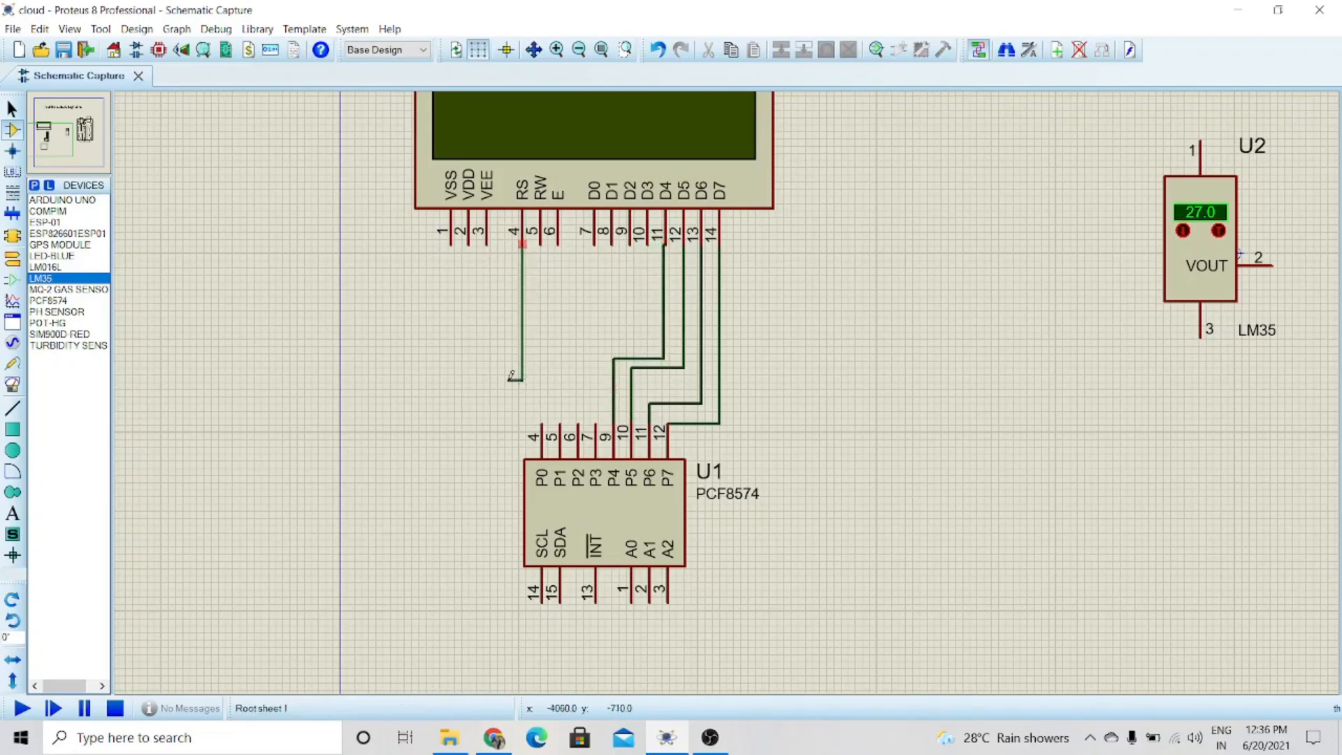
pyautogui.click(543, 420)
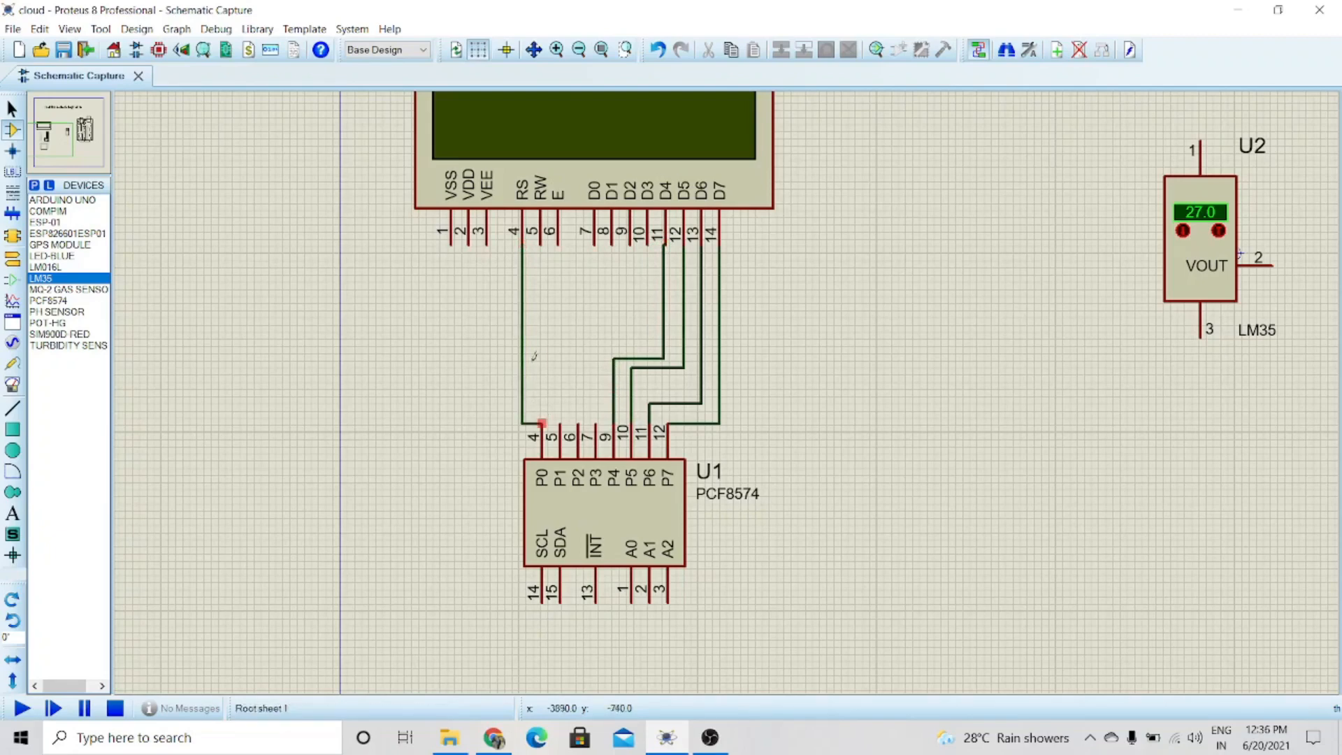
pyautogui.click(539, 244)
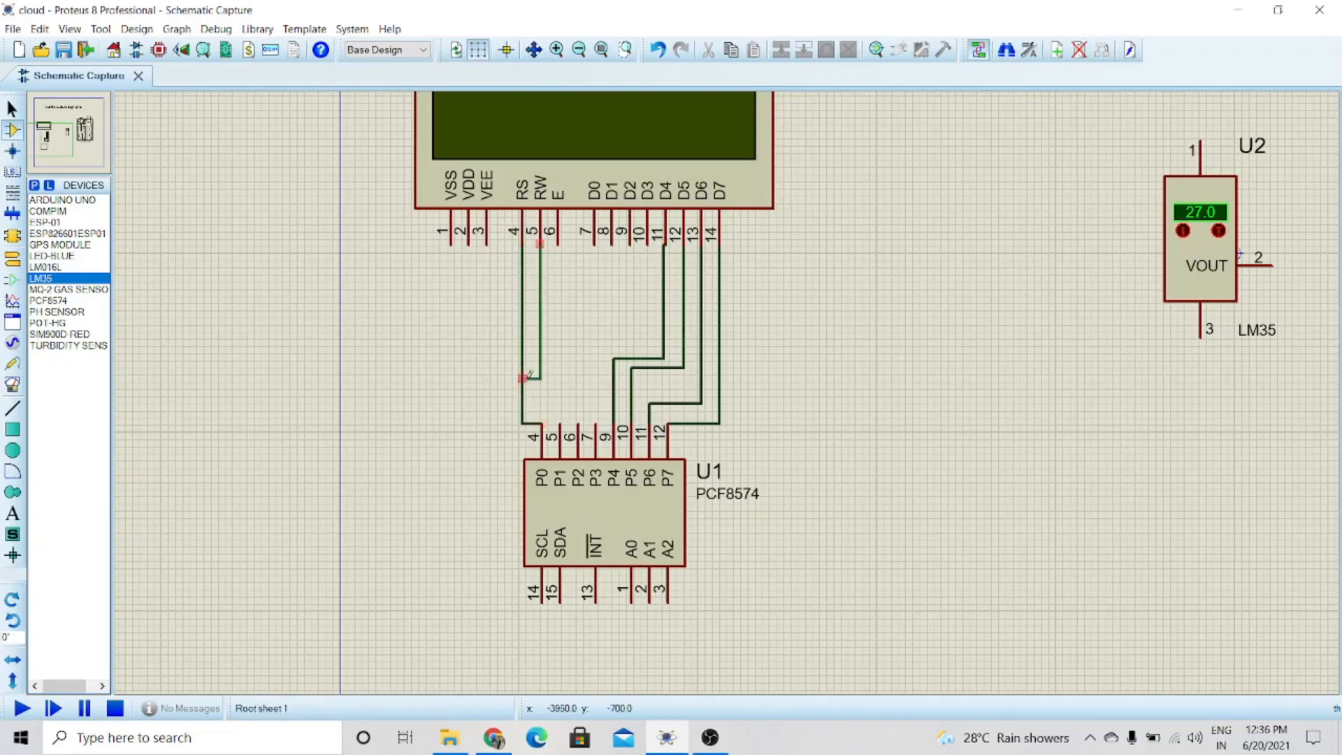
pyautogui.click(559, 422)
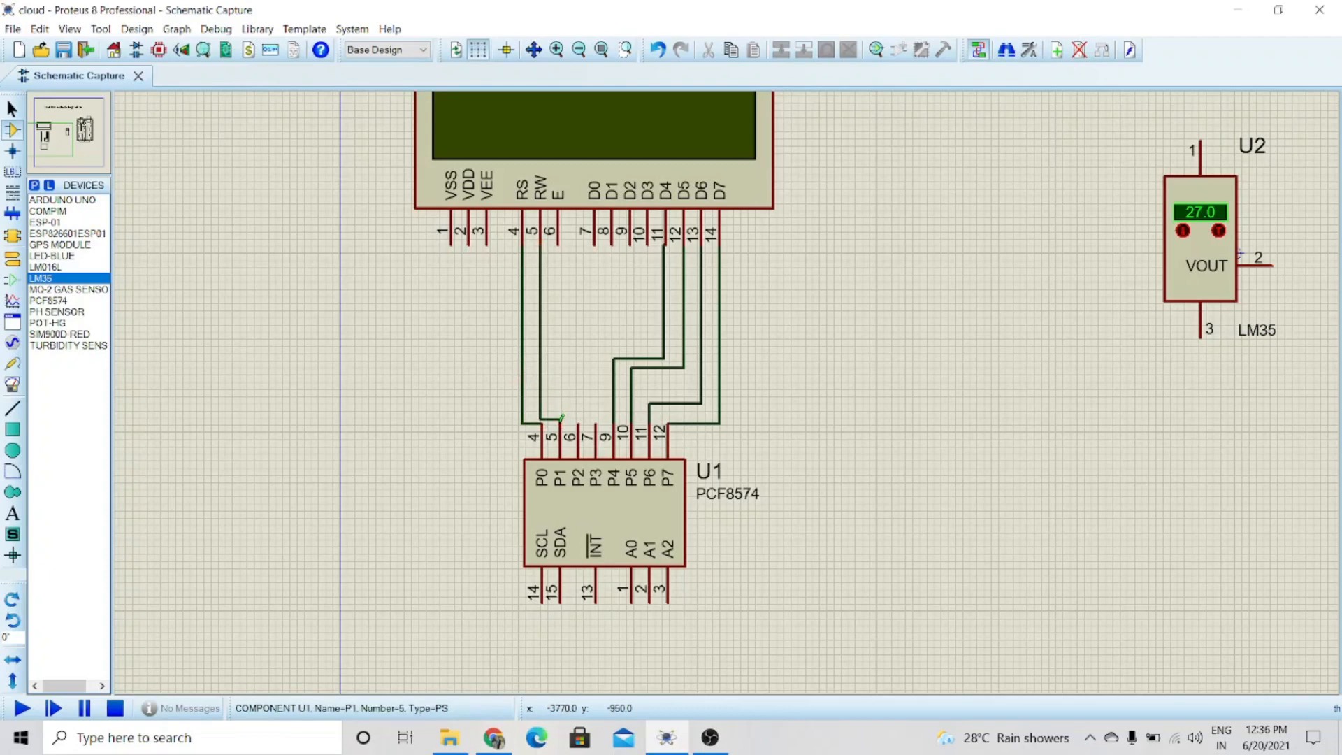
pyautogui.click(558, 243)
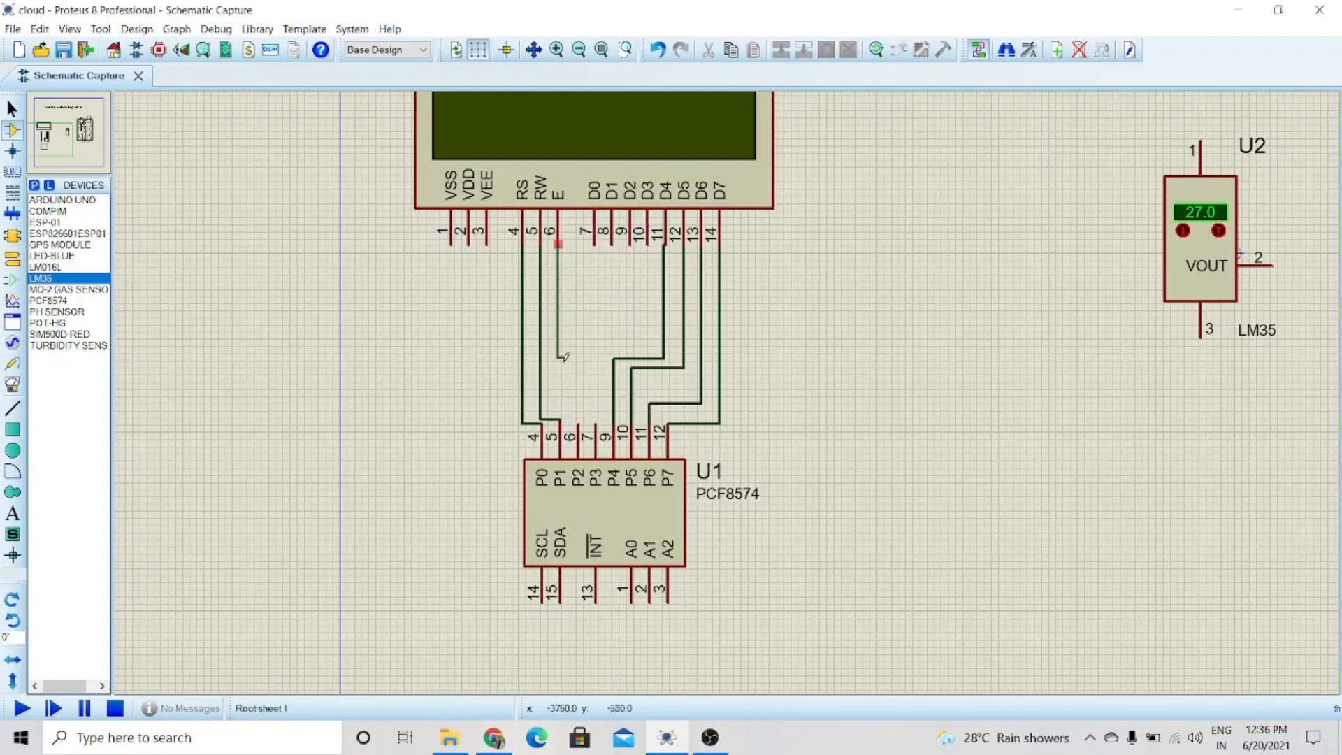
pyautogui.click(578, 422)
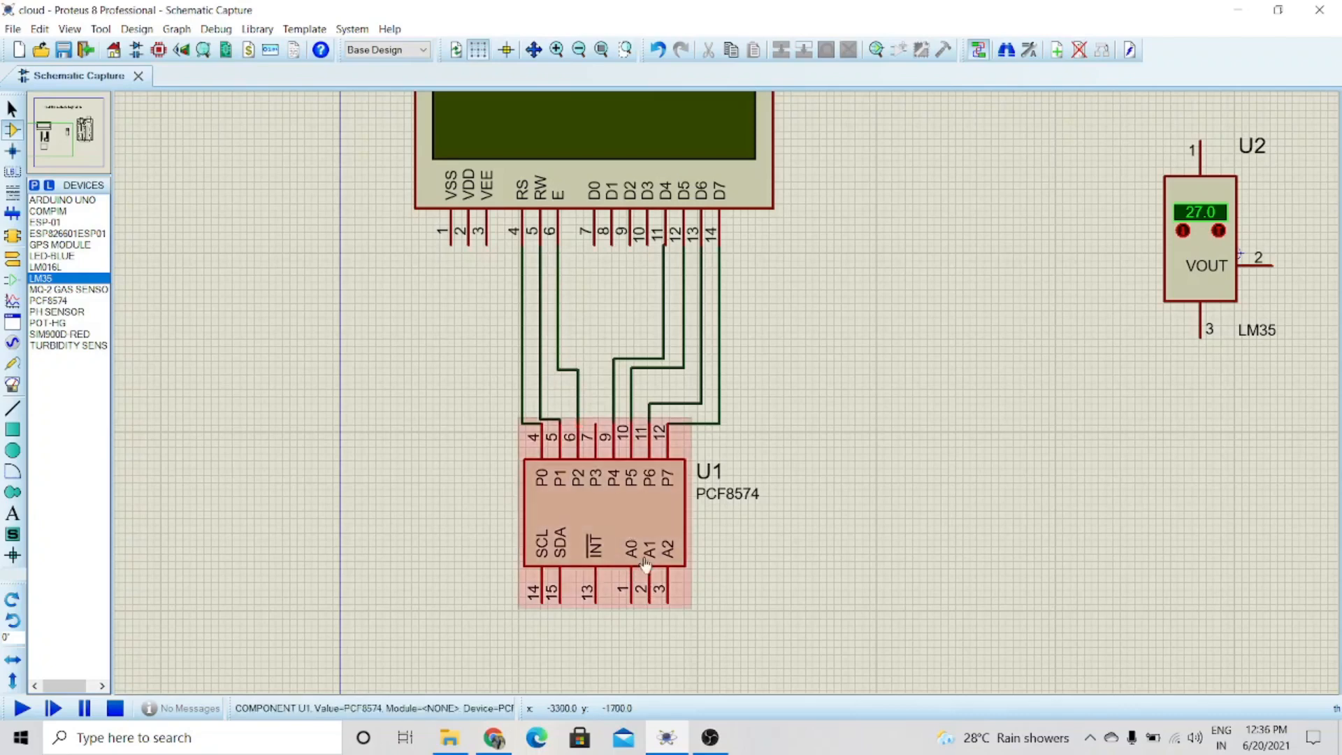
# - Place a GROUND terminal below the PCF8574 and connect its address pins A0, A1 and A2 to ground
pyautogui.click(12, 259)
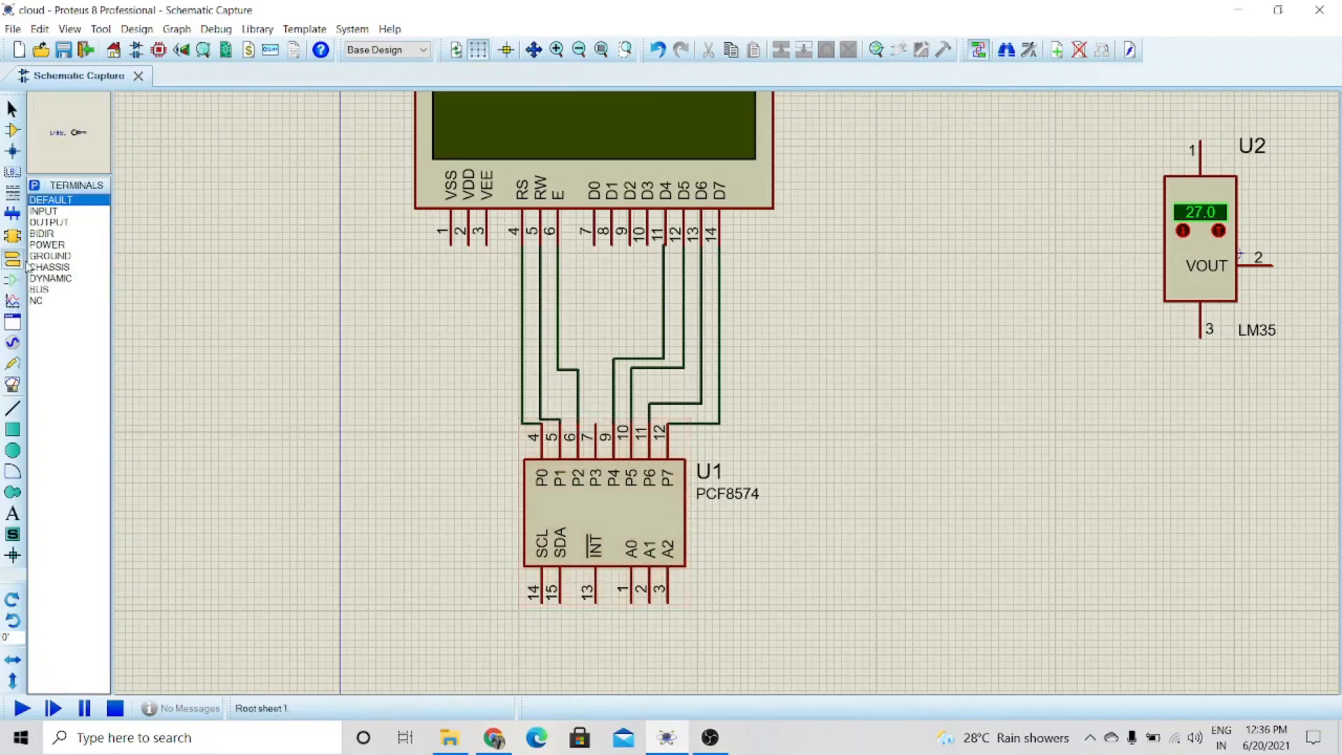
pyautogui.click(54, 257)
pyautogui.click(657, 663)
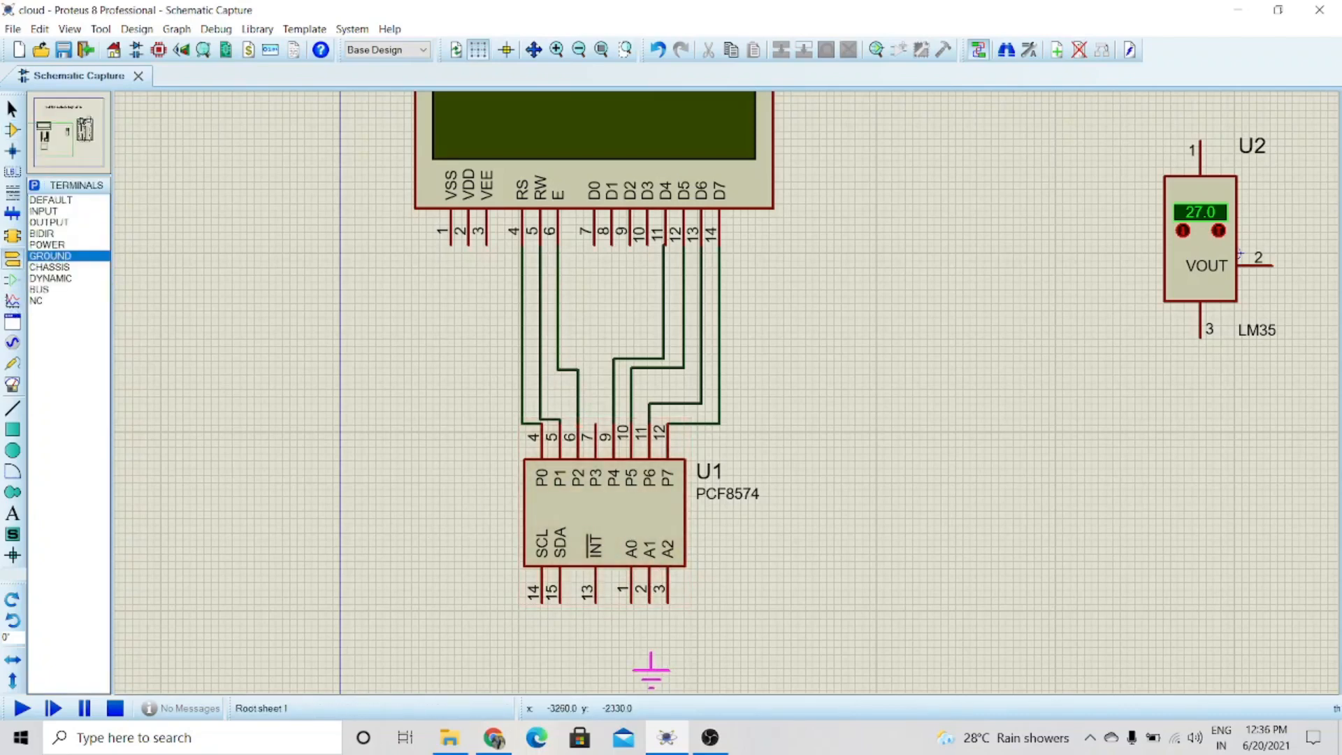
pyautogui.click(631, 602)
pyautogui.click(651, 650)
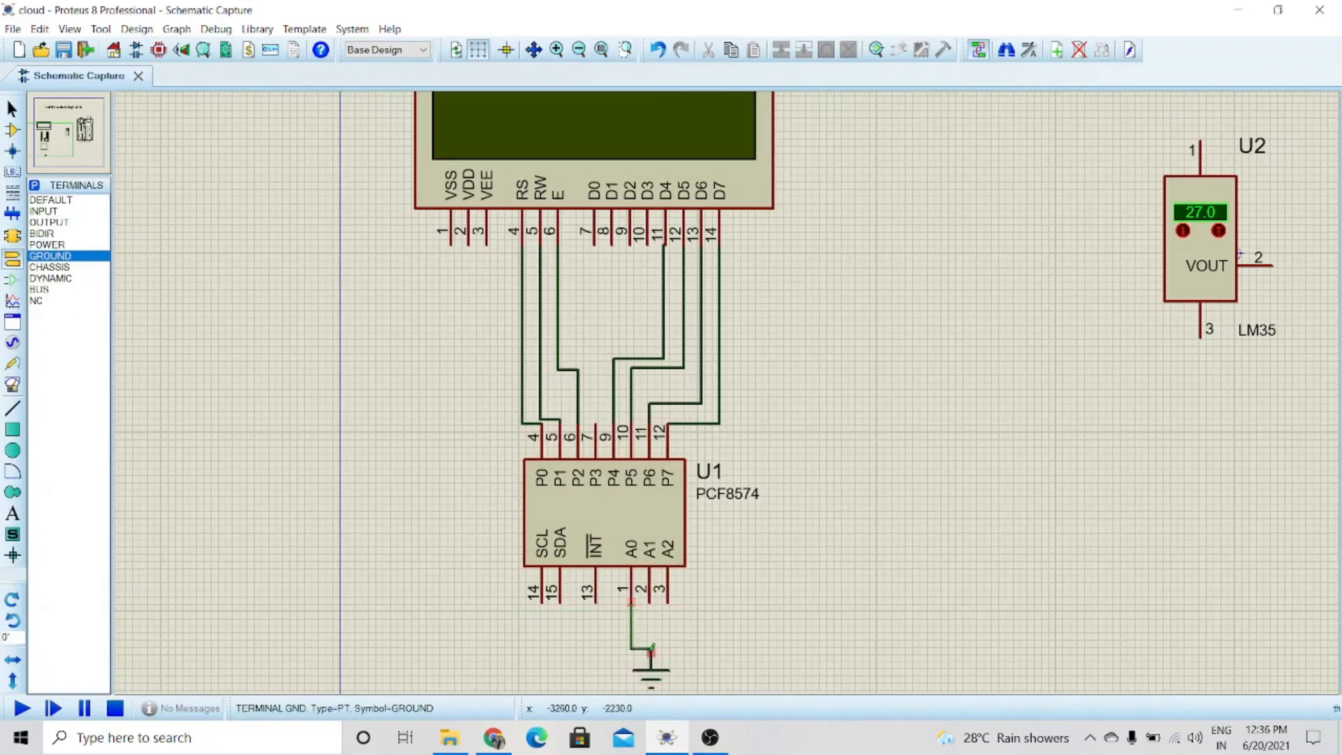
pyautogui.click(650, 603)
pyautogui.click(652, 650)
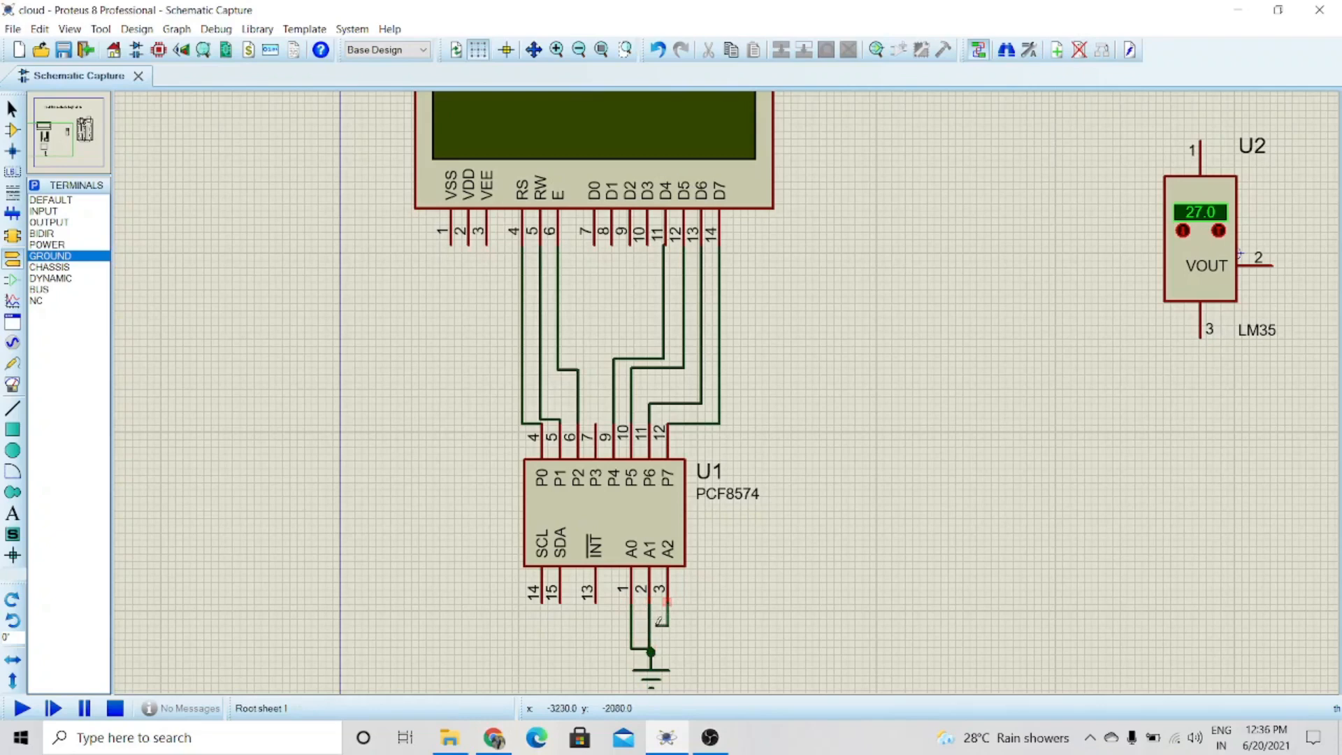
pyautogui.click(656, 621)
# - Wire the PCF8574's SCL pin to Arduino pin A5 and its SDA pin to Arduino pin A4
pyautogui.scroll(-1, 657, 620)
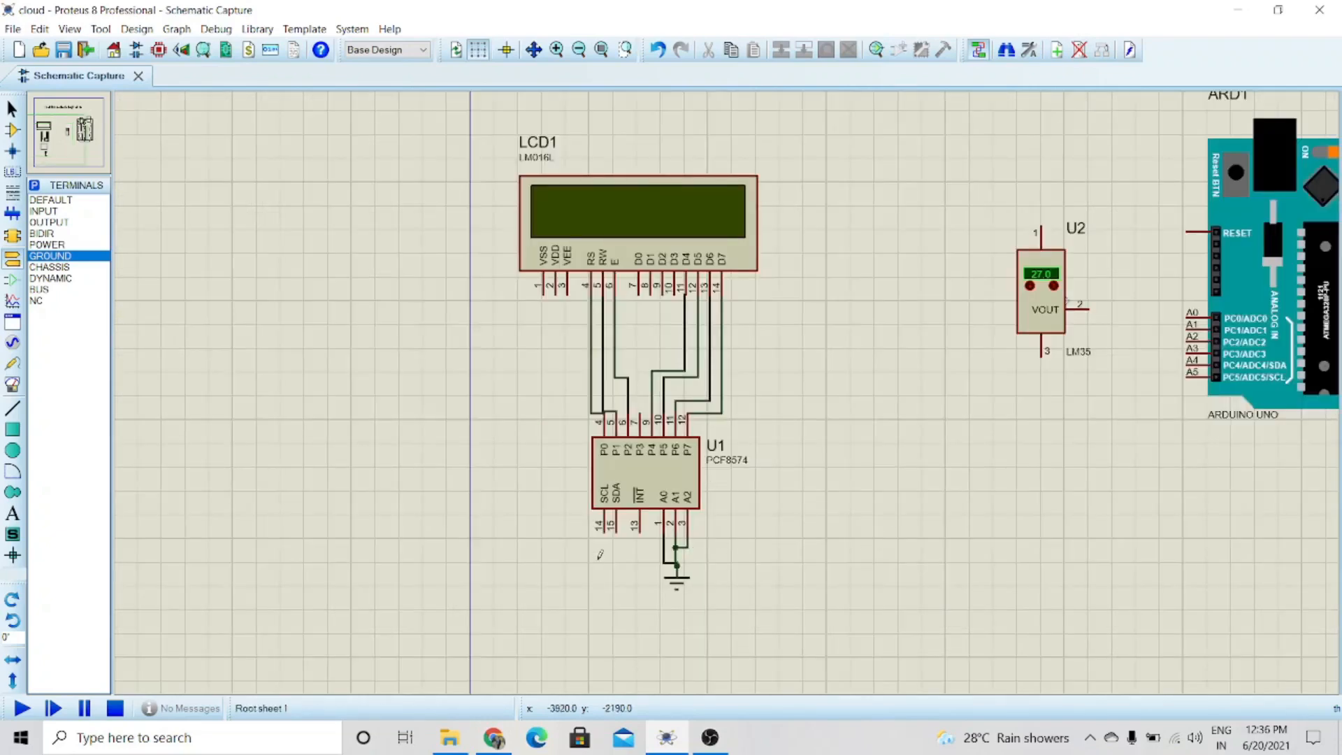
pyautogui.click(604, 529)
pyautogui.click(1187, 374)
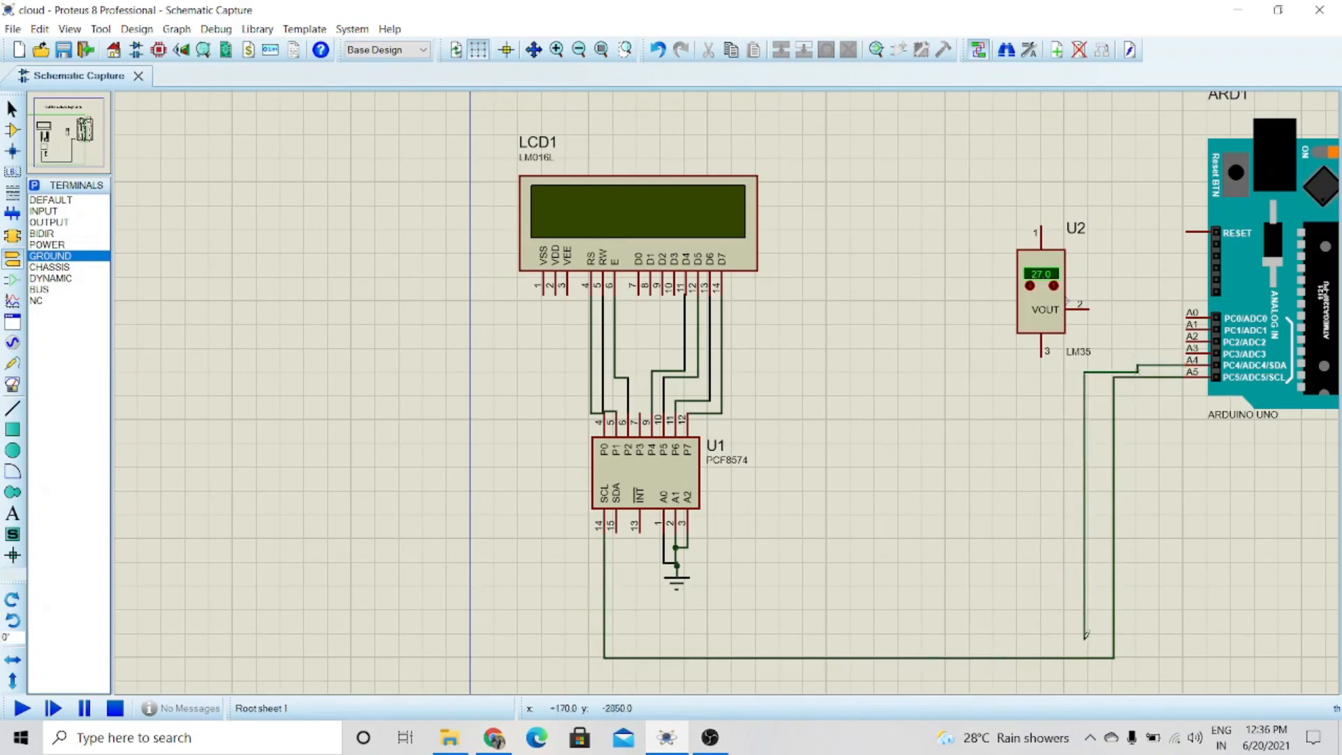
pyautogui.click(617, 529)
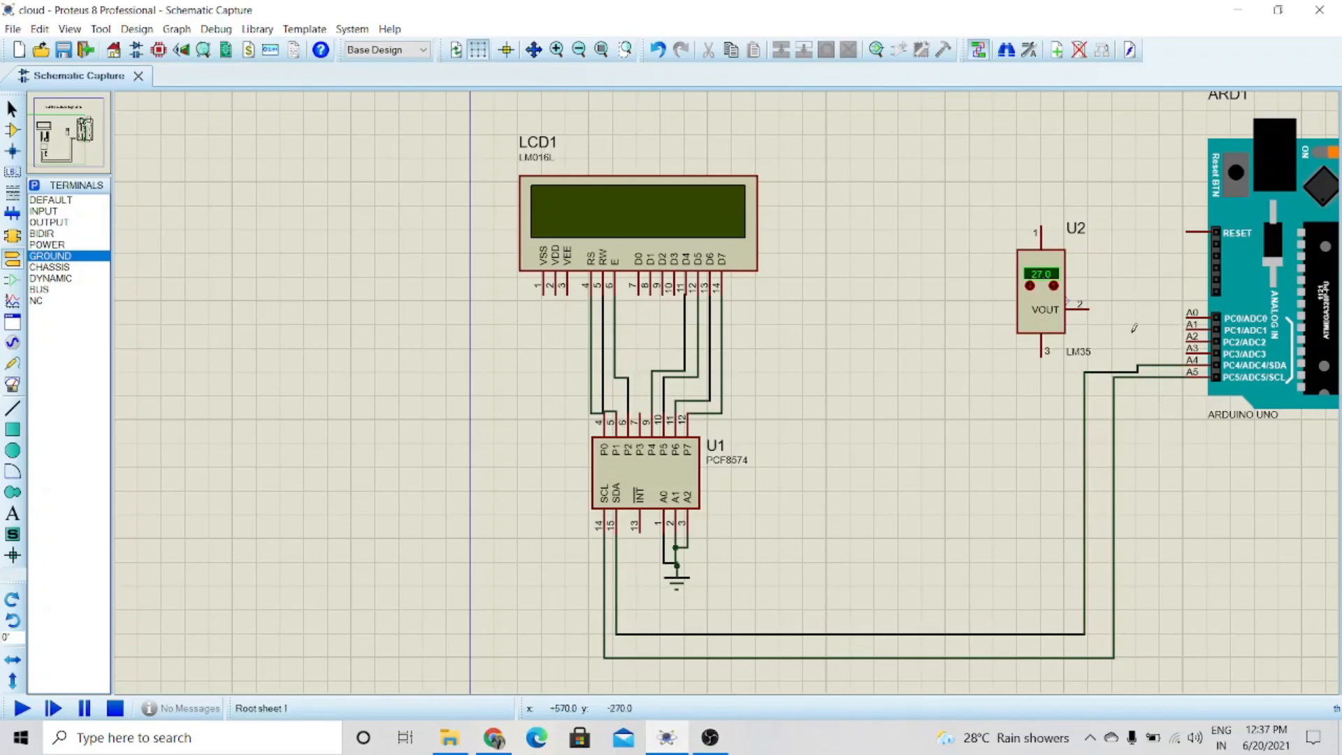
# - Wire the LM35's VOUT pin to Arduino analog pin A0
pyautogui.scroll(1, 1134, 328)
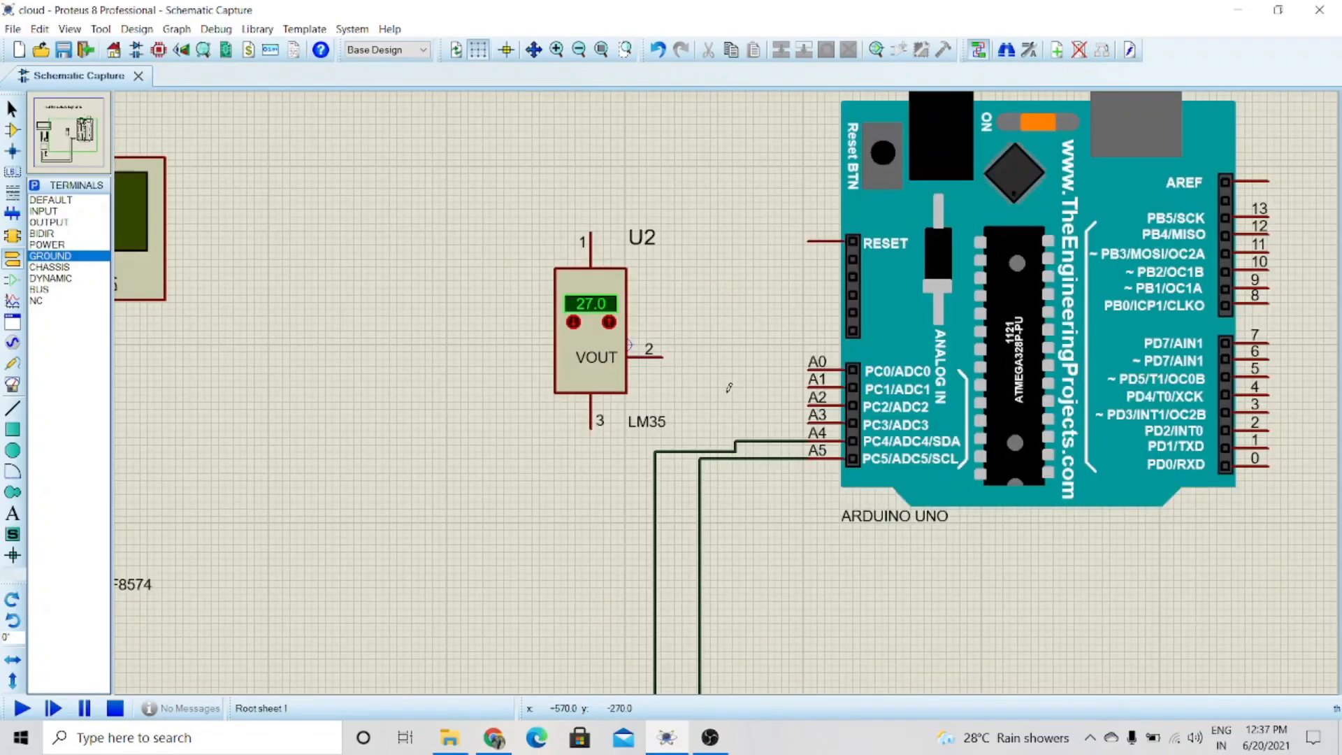
pyautogui.click(662, 357)
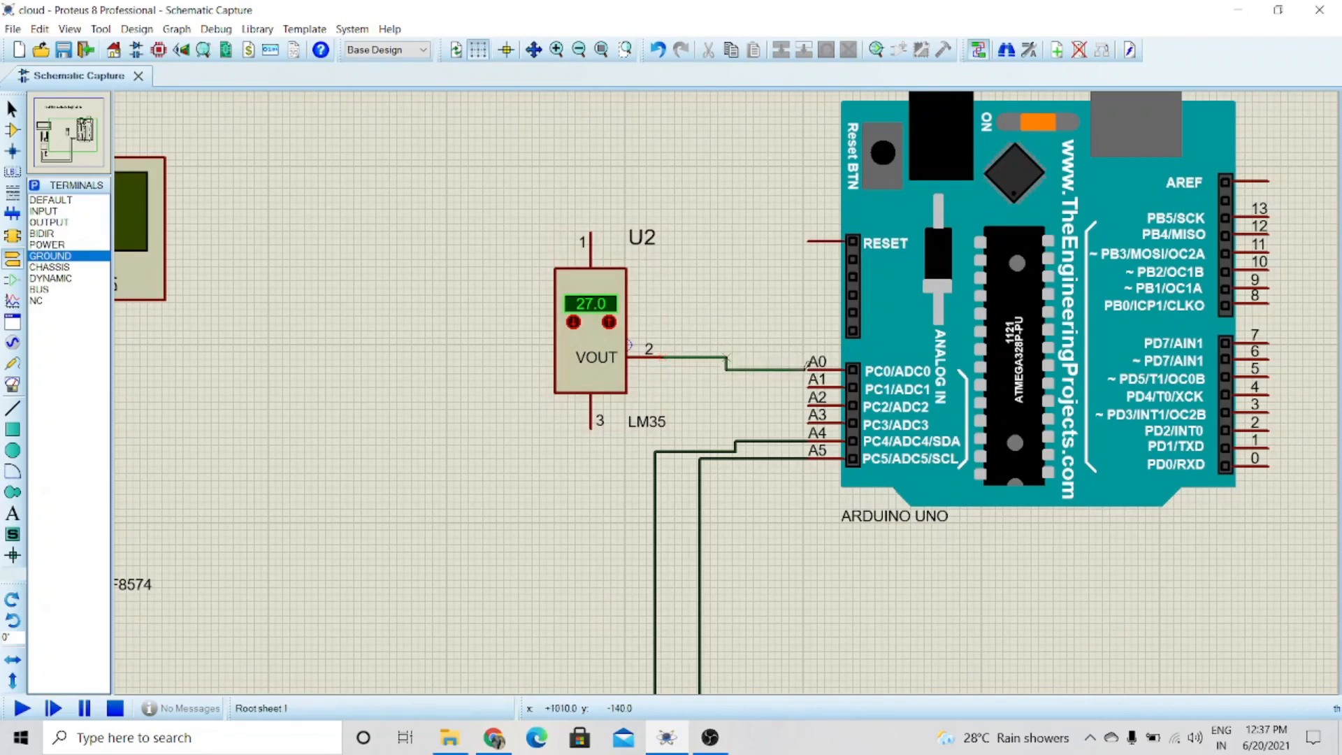
pyautogui.click(810, 366)
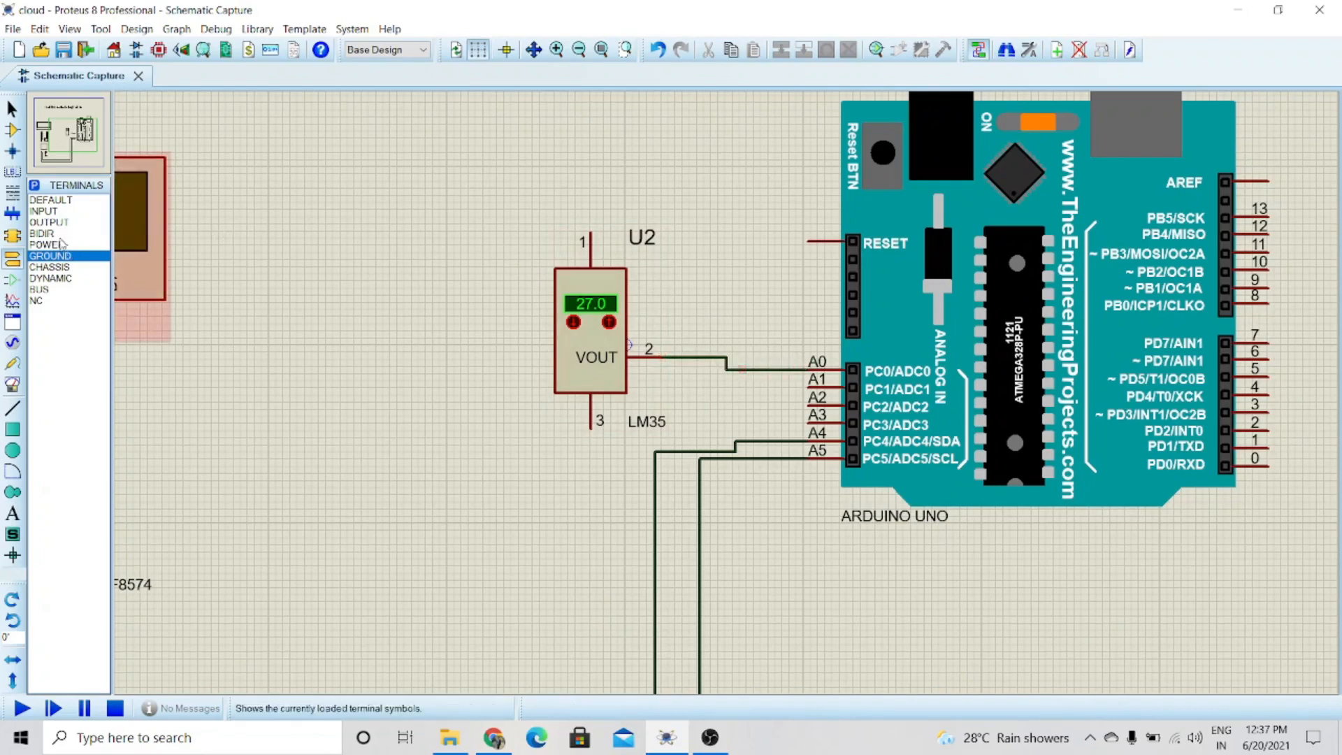
# - Place a POWER terminal above the LM35 and wire it to the sensor's pin 1
pyautogui.click(77, 237)
pyautogui.click(77, 245)
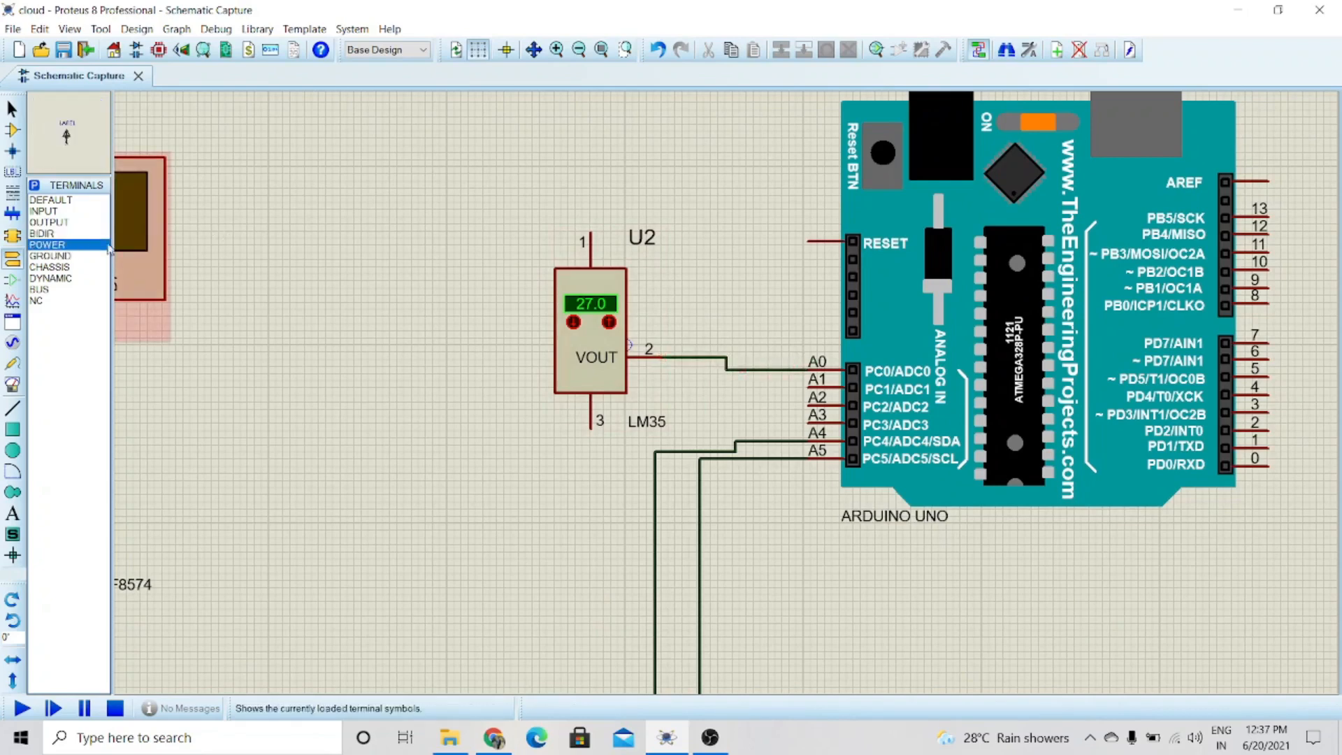
pyautogui.click(594, 153)
pyautogui.click(594, 173)
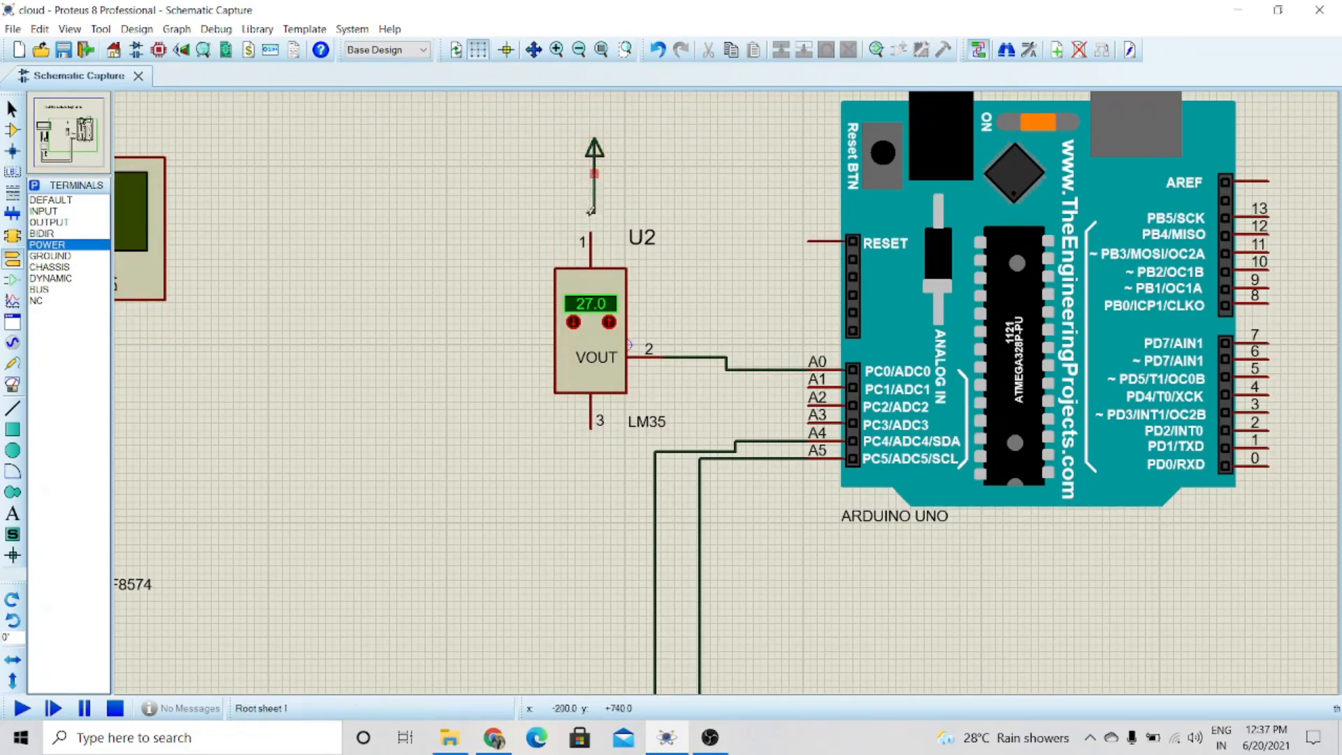
pyautogui.click(592, 231)
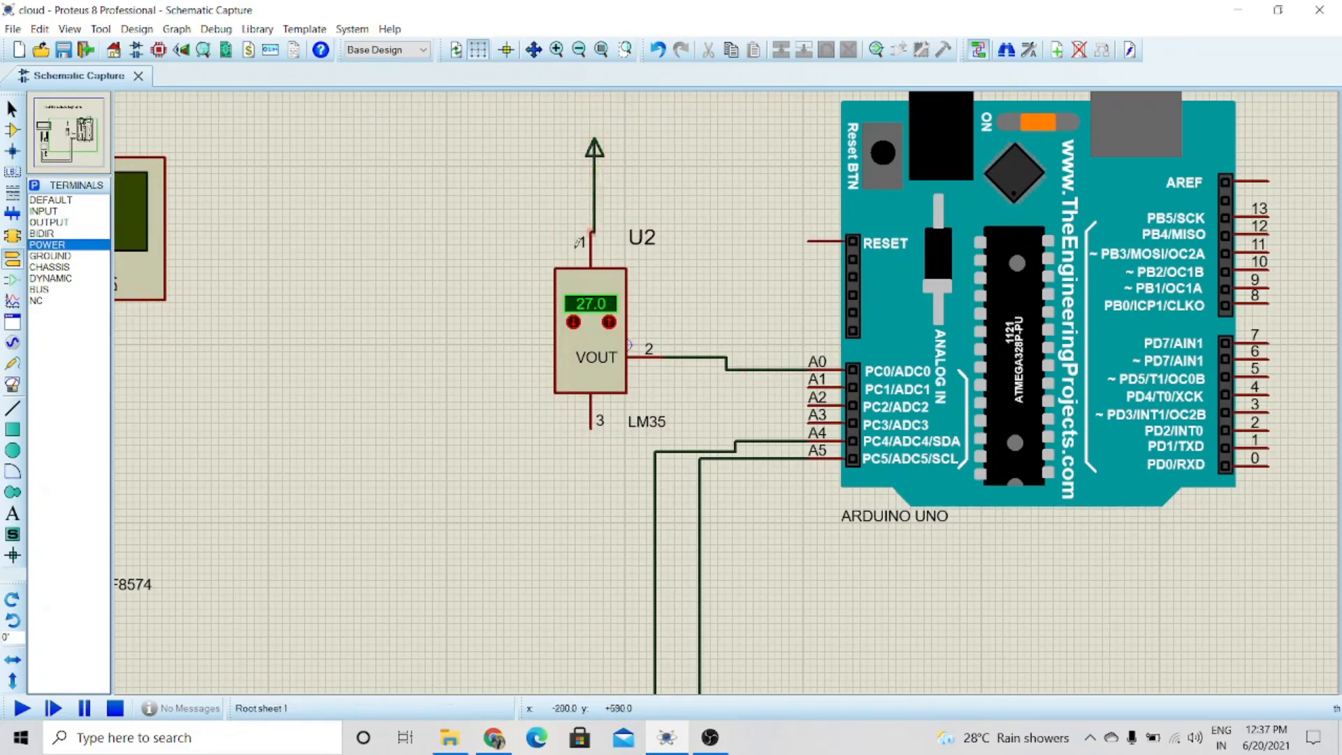
# - Place a GROUND terminal below the LM35 and wire the sensor's pin 3 to it
pyautogui.click(53, 256)
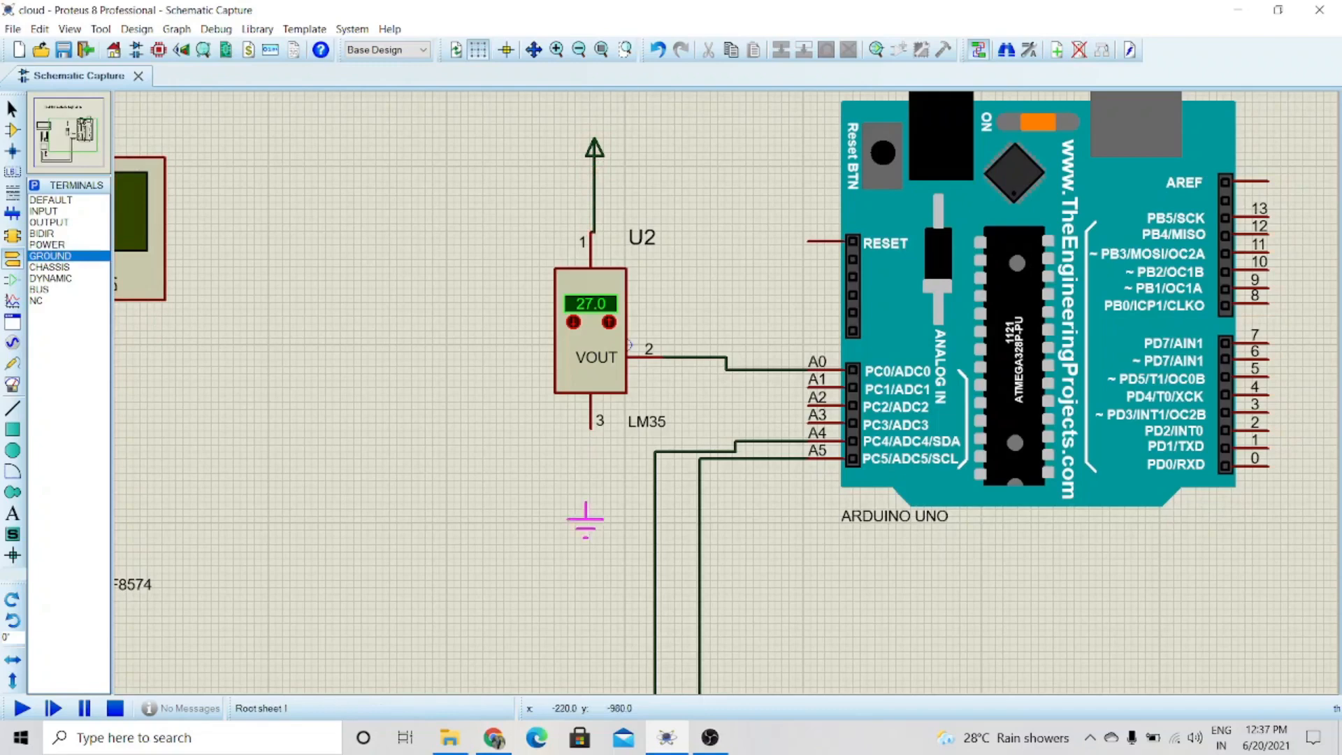
pyautogui.click(589, 518)
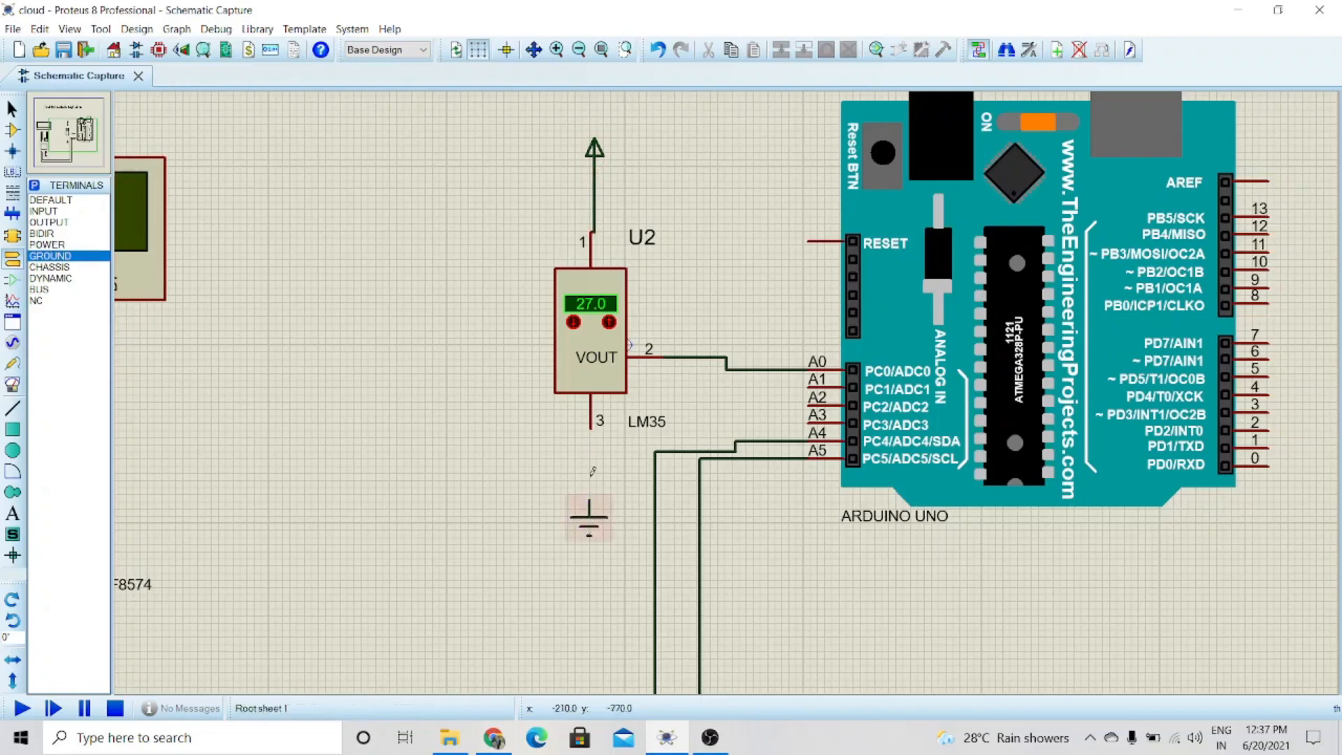
pyautogui.click(590, 429)
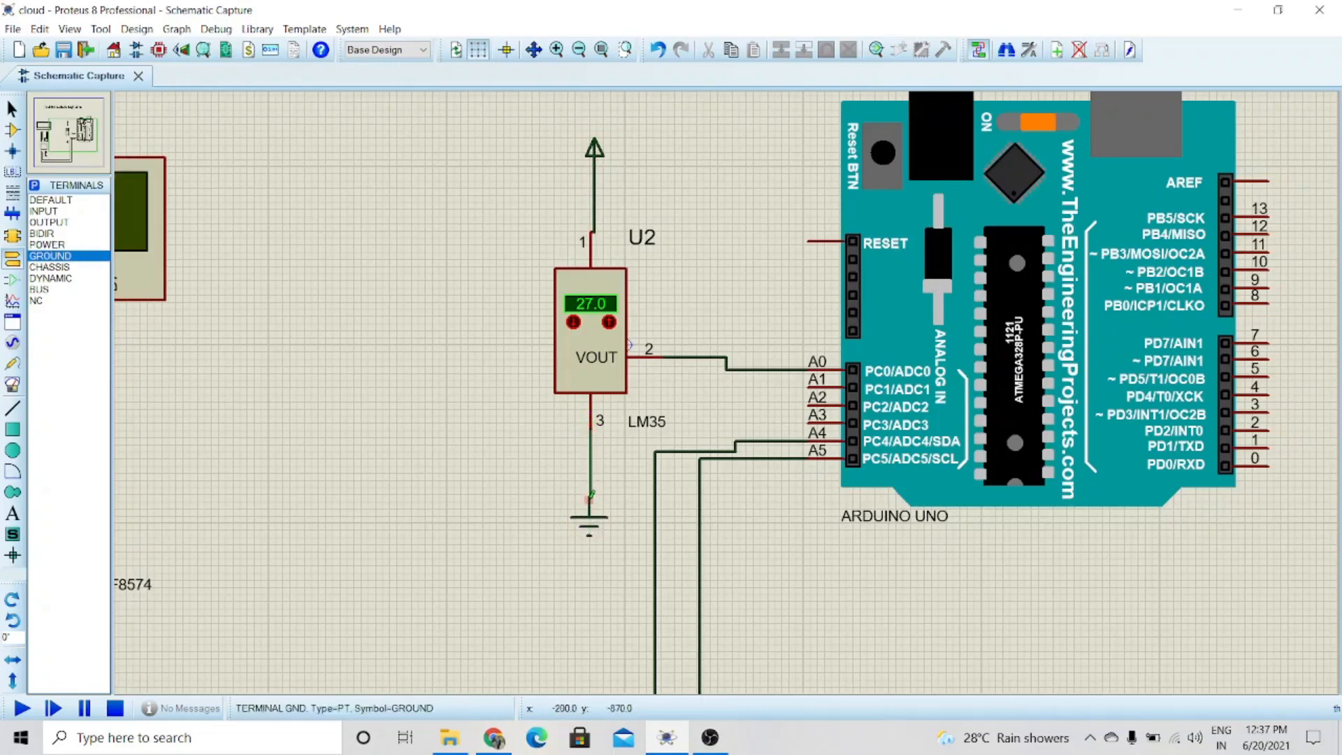
pyautogui.click(590, 496)
# - Place an ESP-01 module on the schematic below the Arduino Uno
pyautogui.scroll(-2, 725, 396)
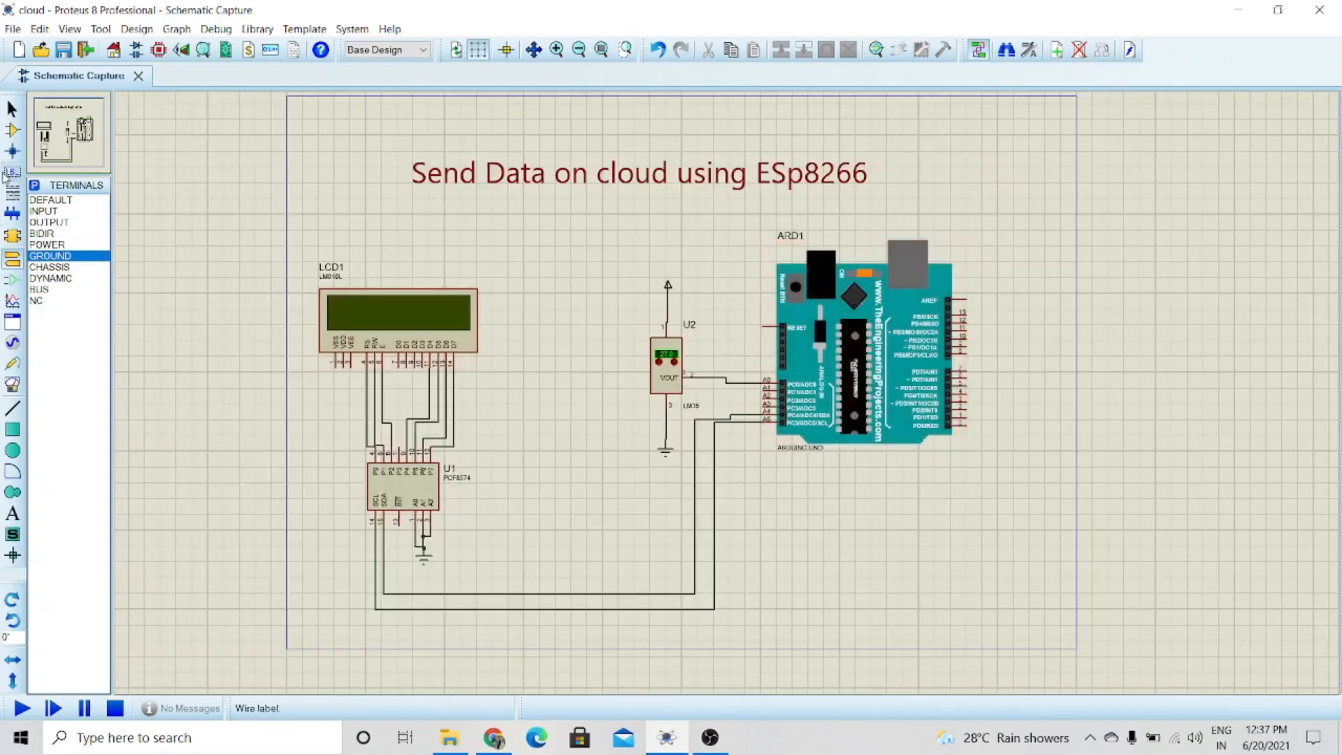
pyautogui.click(12, 130)
pyautogui.click(45, 223)
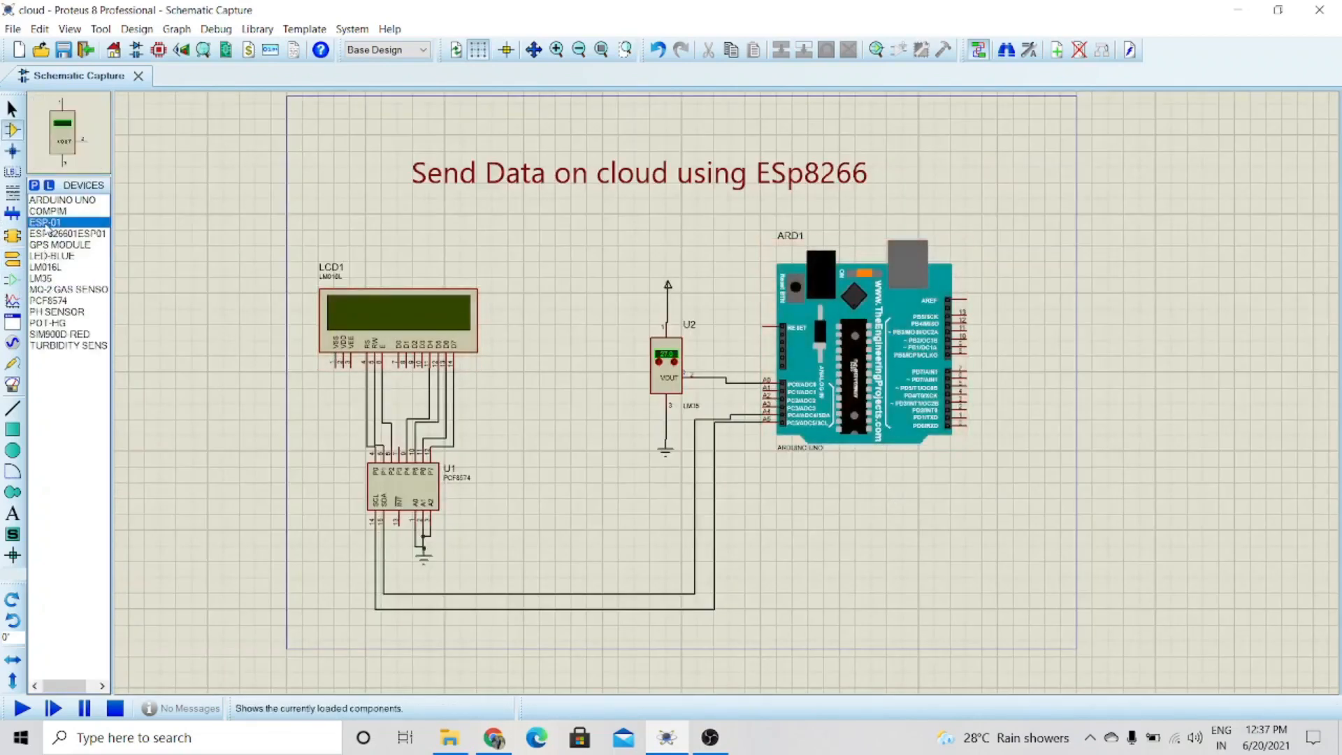
pyautogui.click(878, 553)
pyautogui.click(919, 541)
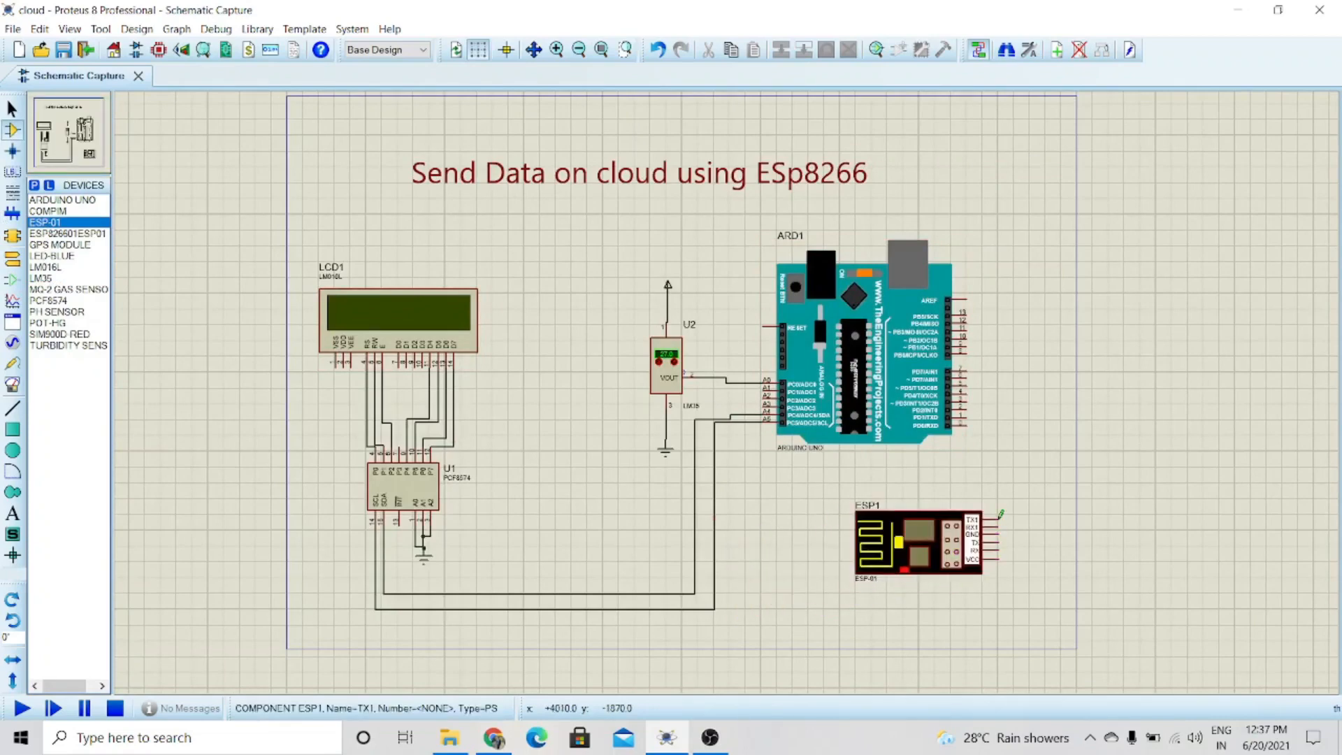
# - Wire Arduino pin 0 (RXD) to the ESP-01's RX1 pin and Arduino pin 1 (TXD) to its TX1 pin
pyautogui.scroll(1, 728, 386)
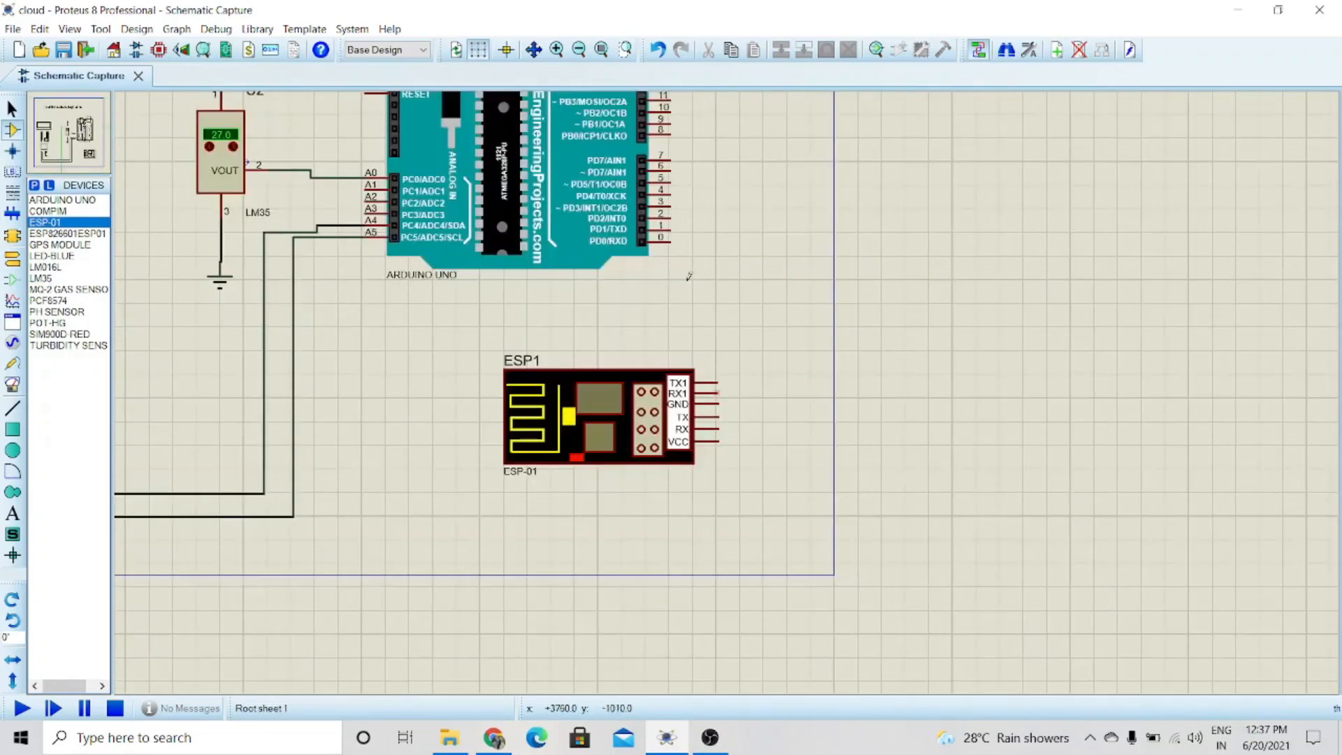
pyautogui.click(670, 240)
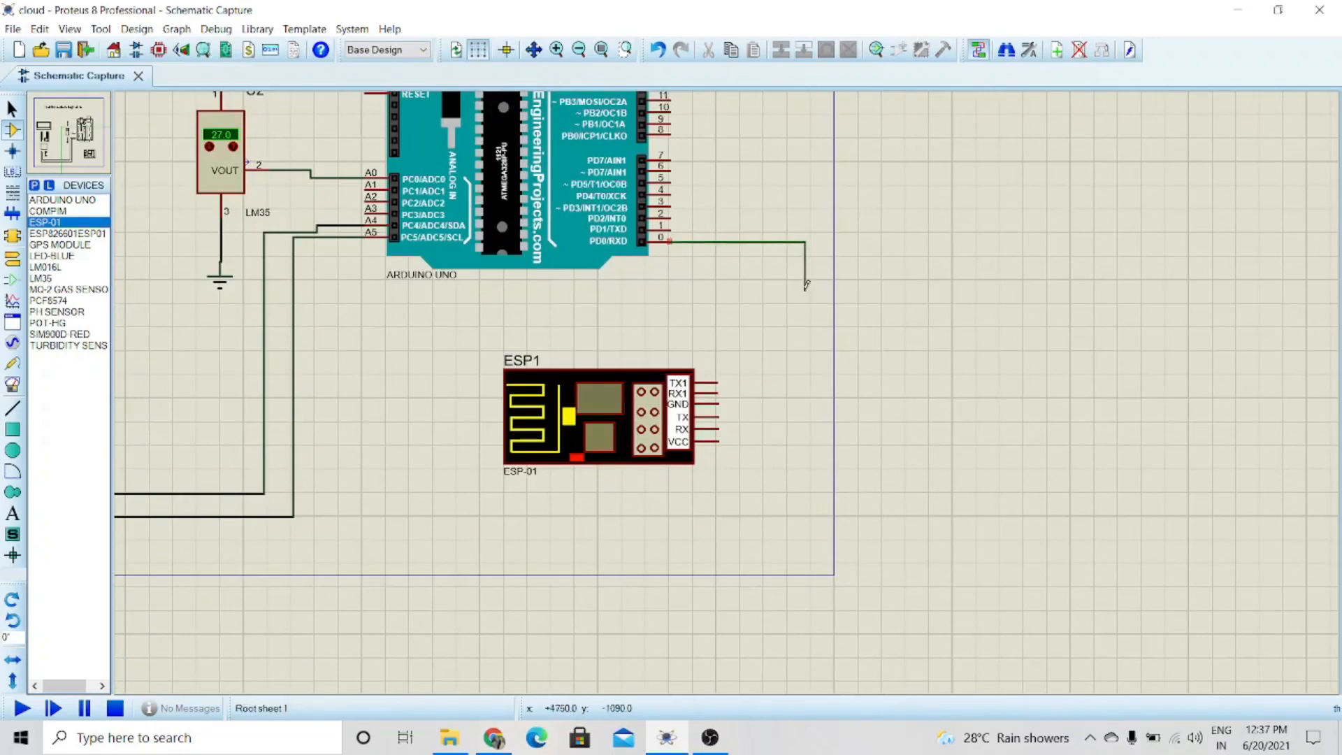
pyautogui.click(716, 392)
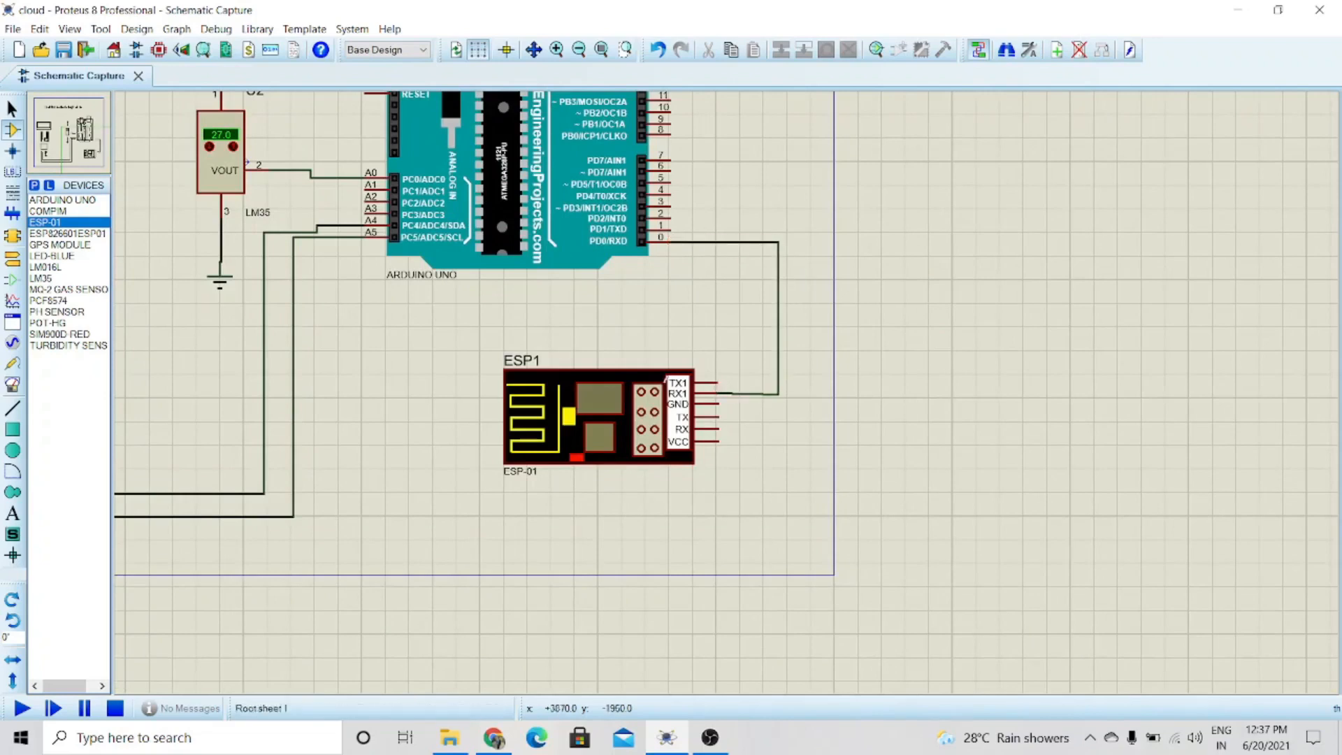
pyautogui.click(668, 224)
pyautogui.click(718, 382)
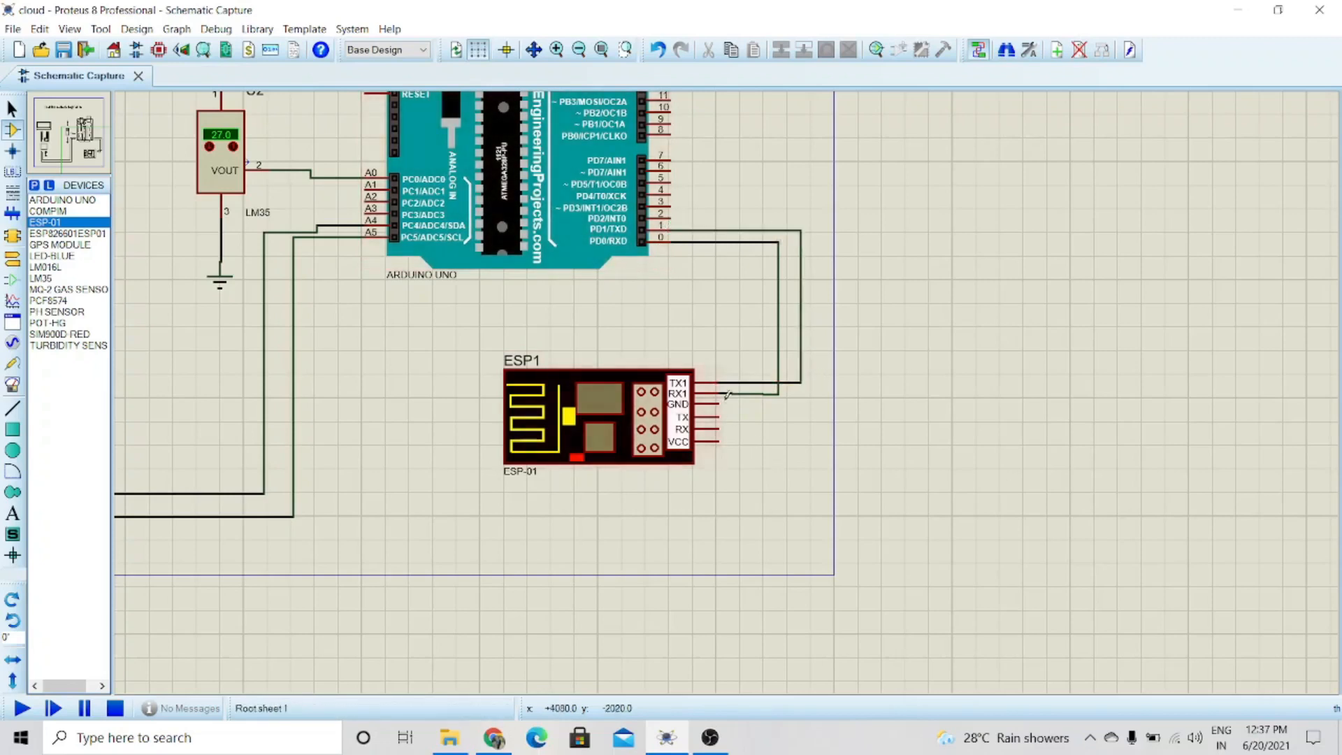
# - Connect a DC generator to the ESP-01's VCC pin and set its voltage to 3.3 V
pyautogui.click(12, 342)
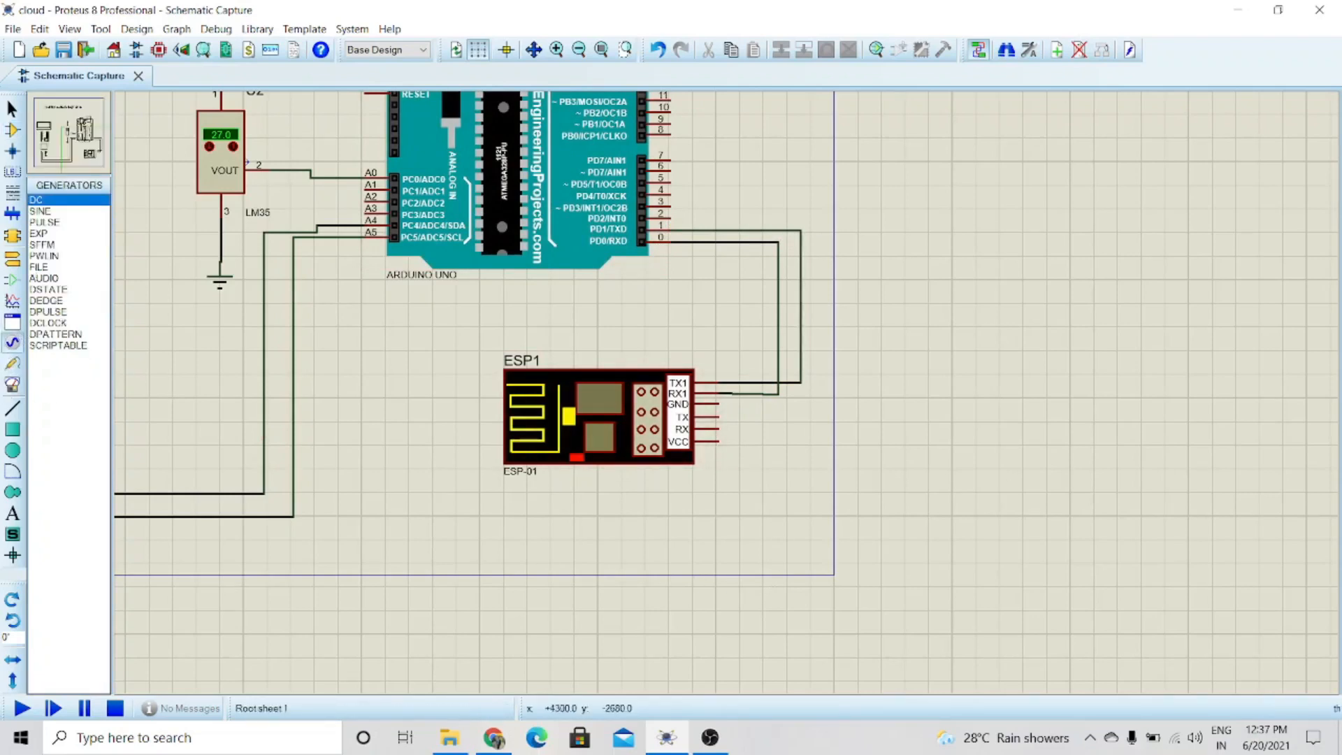
pyautogui.click(719, 441)
pyautogui.click(739, 515)
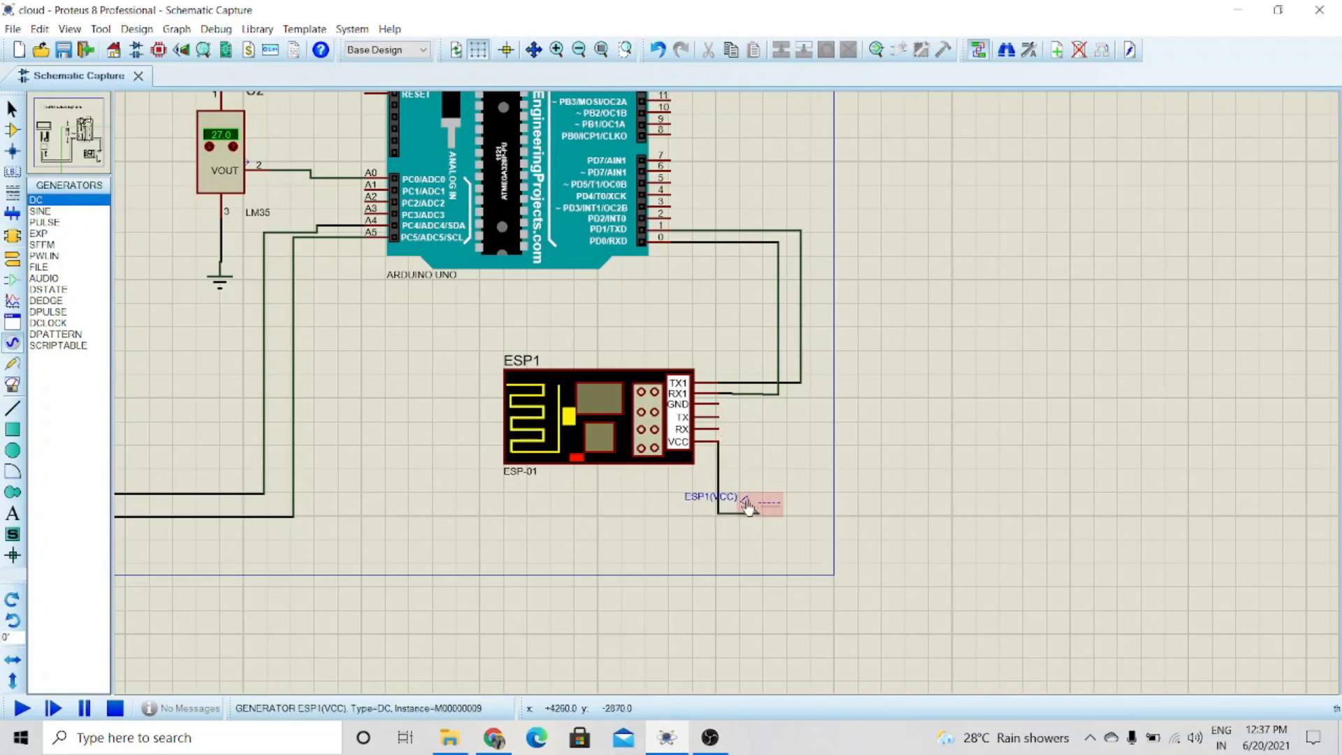
pyautogui.doubleClick(746, 498)
pyautogui.click(781, 180)
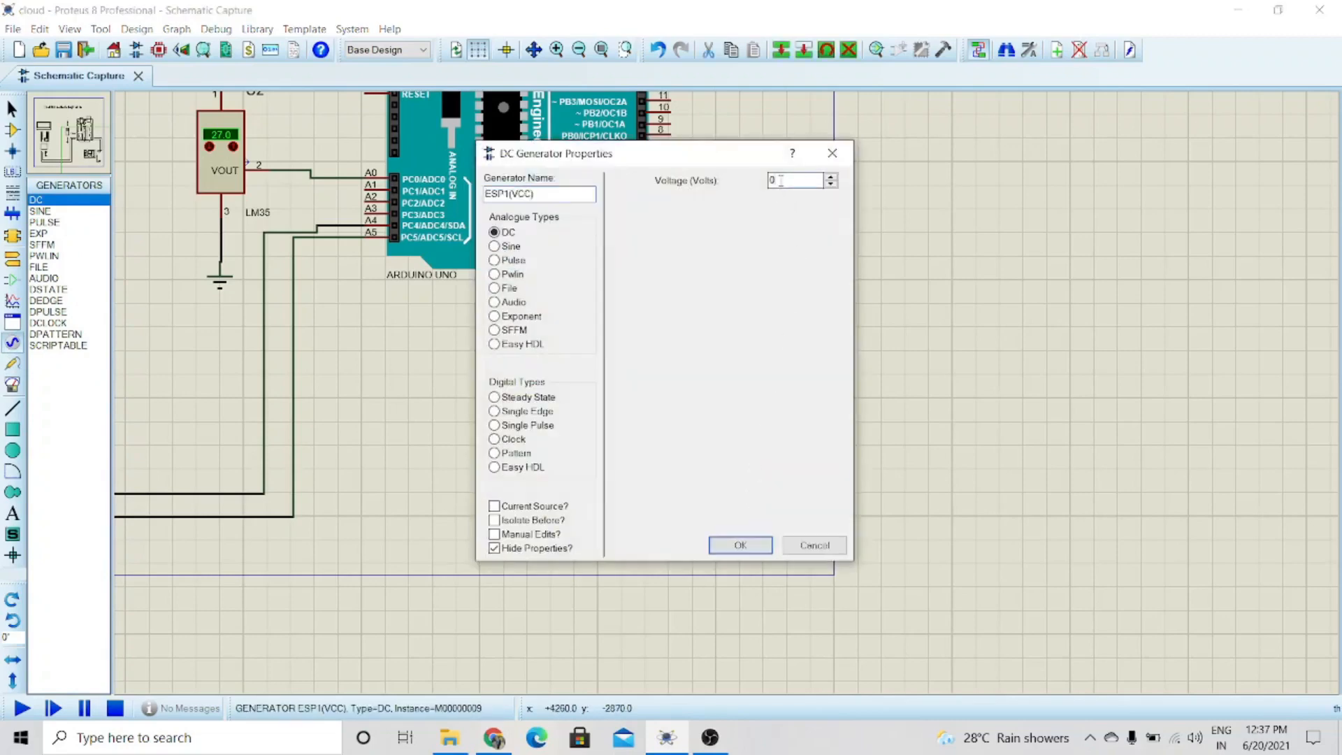
pyautogui.write('3.3')
pyautogui.click(740, 544)
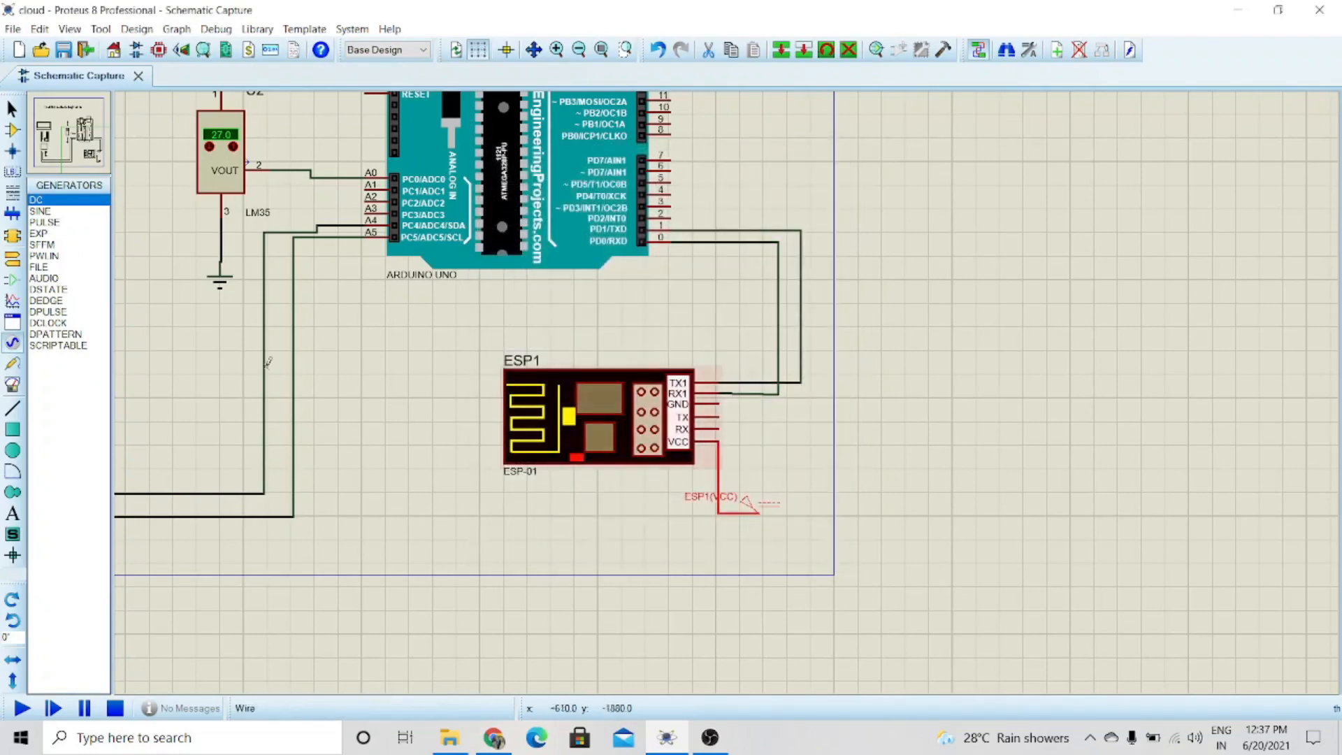
# - Add a GROUND terminal beside the ESP-01 and wire the module's GND pin to it
pyautogui.click(13, 259)
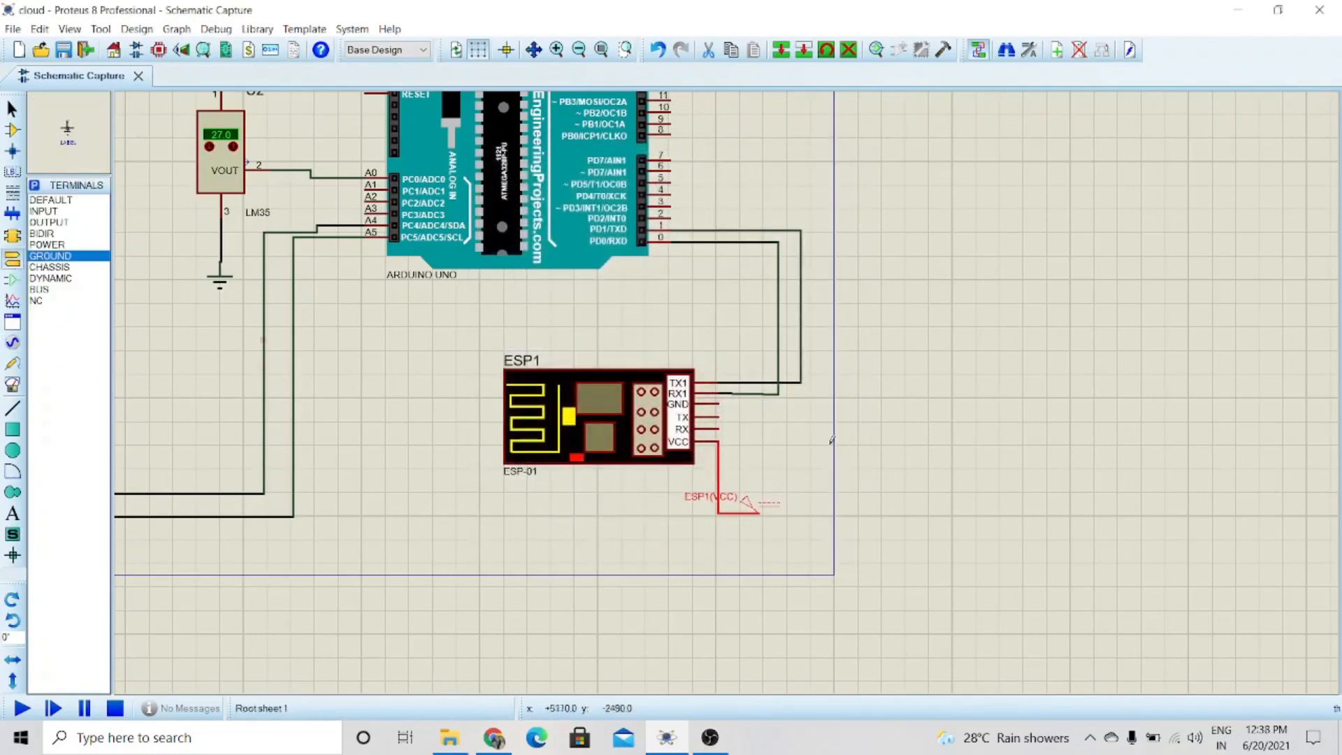
pyautogui.click(720, 403)
pyautogui.click(812, 431)
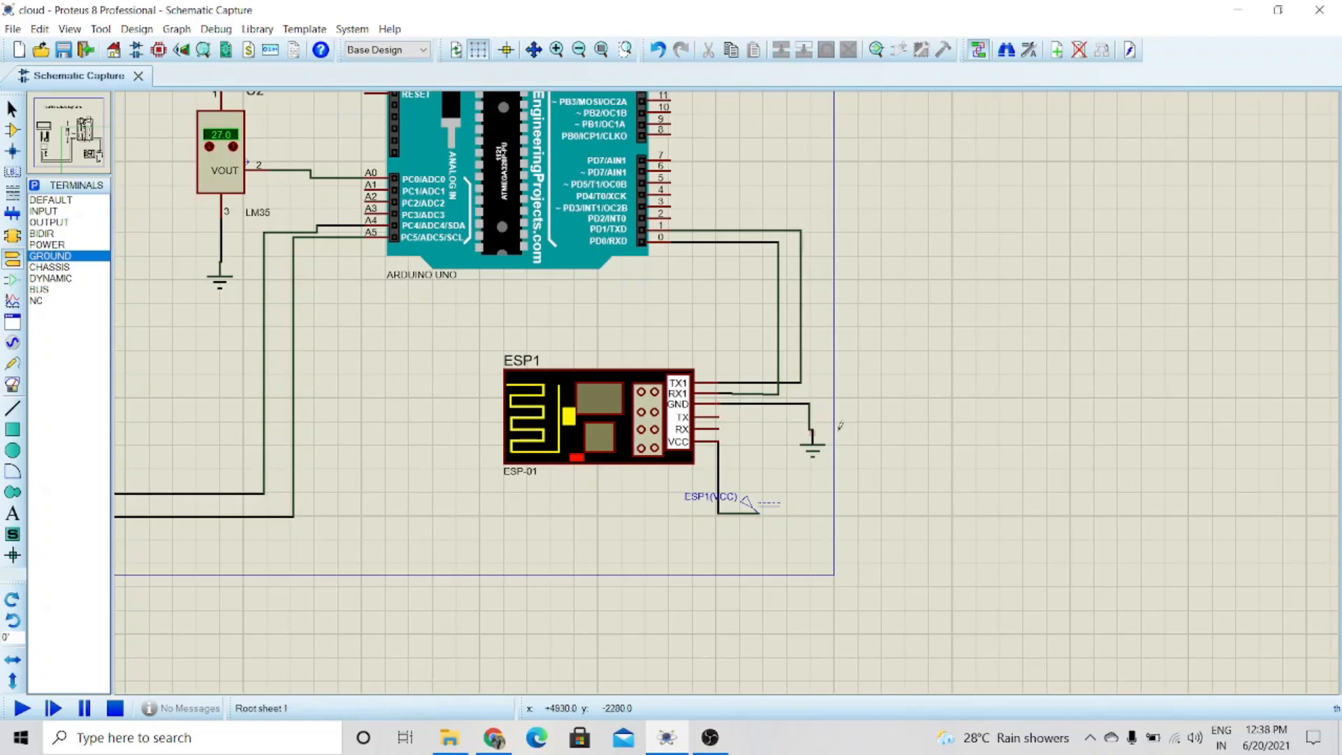
# - Place two virtual terminals, one above the other, to the right of the Arduino and ESP-01
pyautogui.scroll(-1, 825, 400)
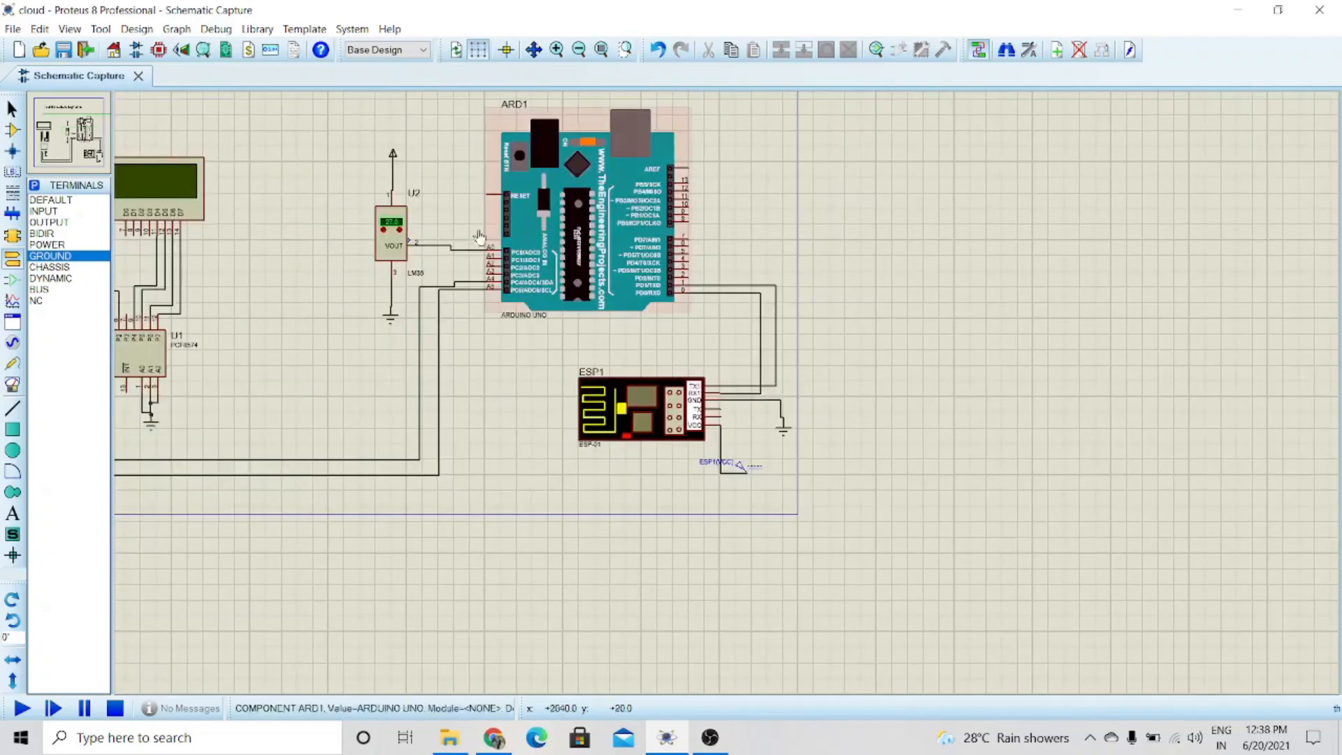
pyautogui.click(12, 385)
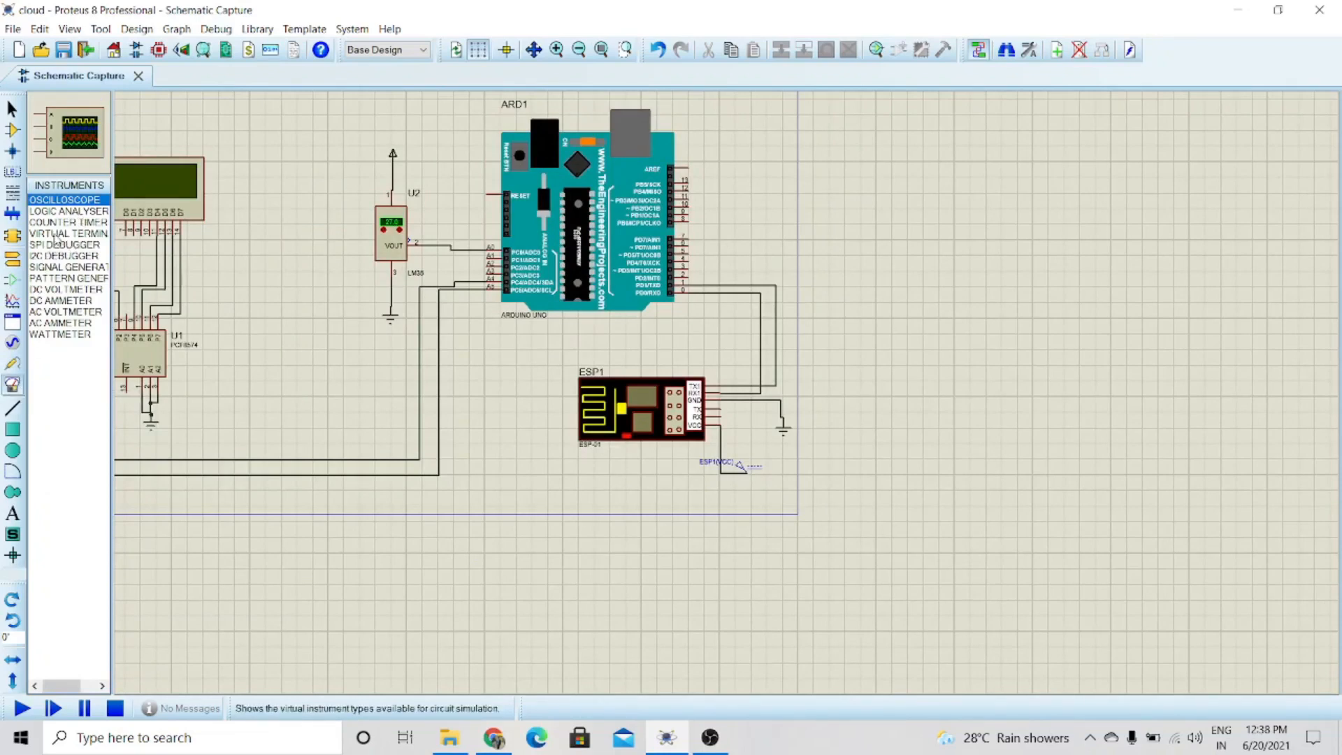
pyautogui.click(56, 235)
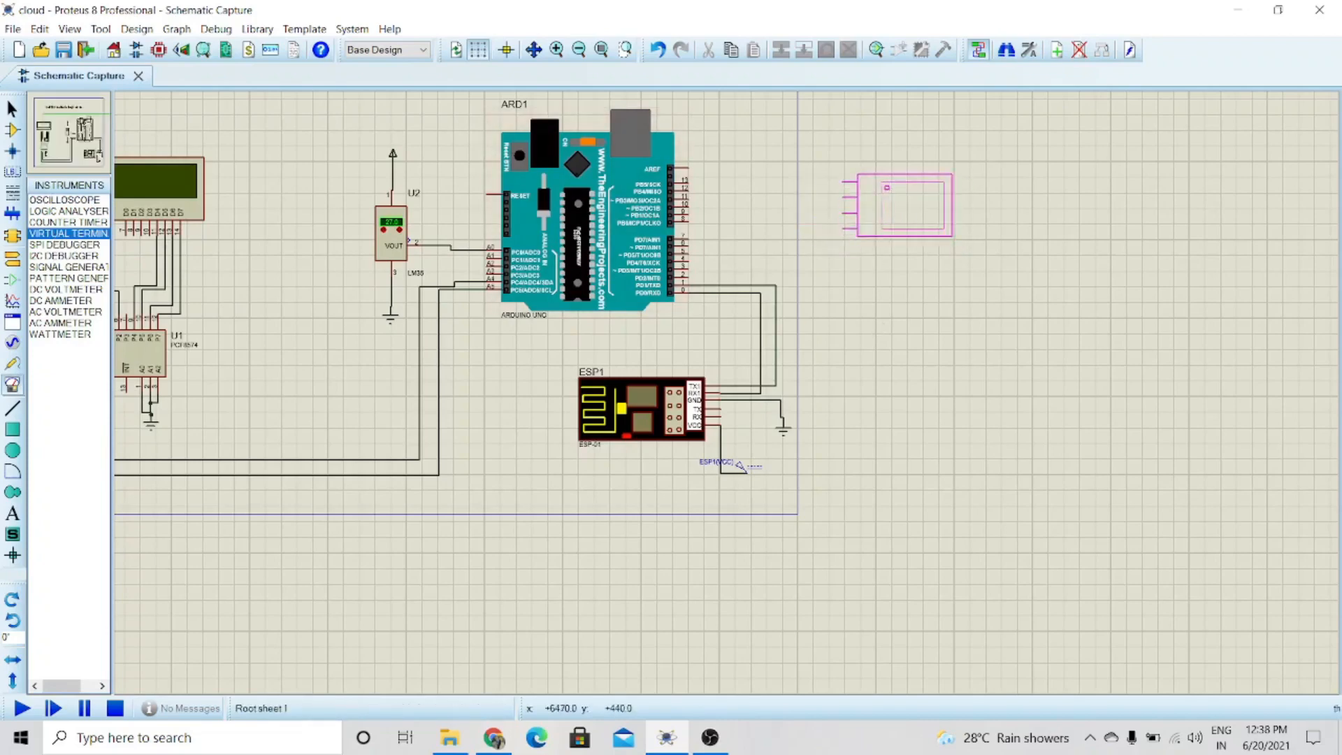
pyautogui.click(936, 276)
pyautogui.click(941, 448)
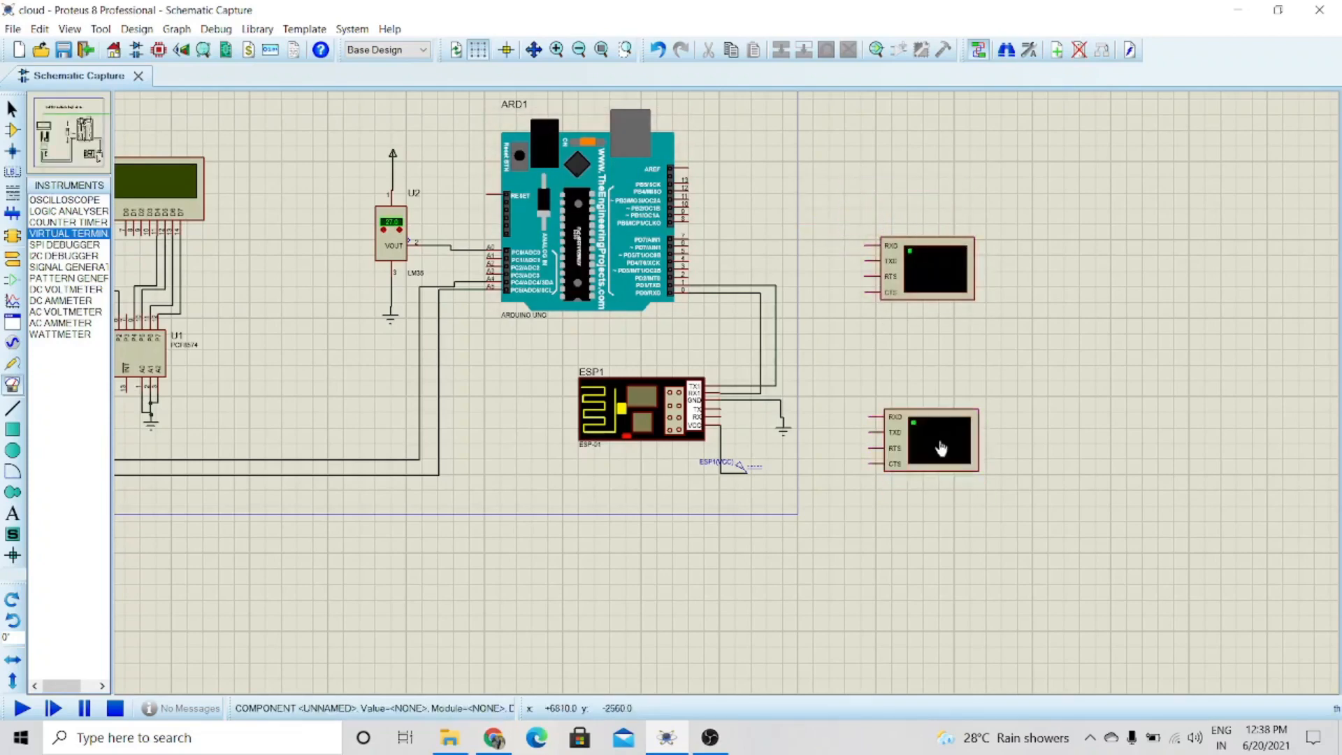
# - Set the upper virtual terminal's part reference to RX and the lower one's to TX
pyautogui.click(932, 271)
pyautogui.click(932, 271)
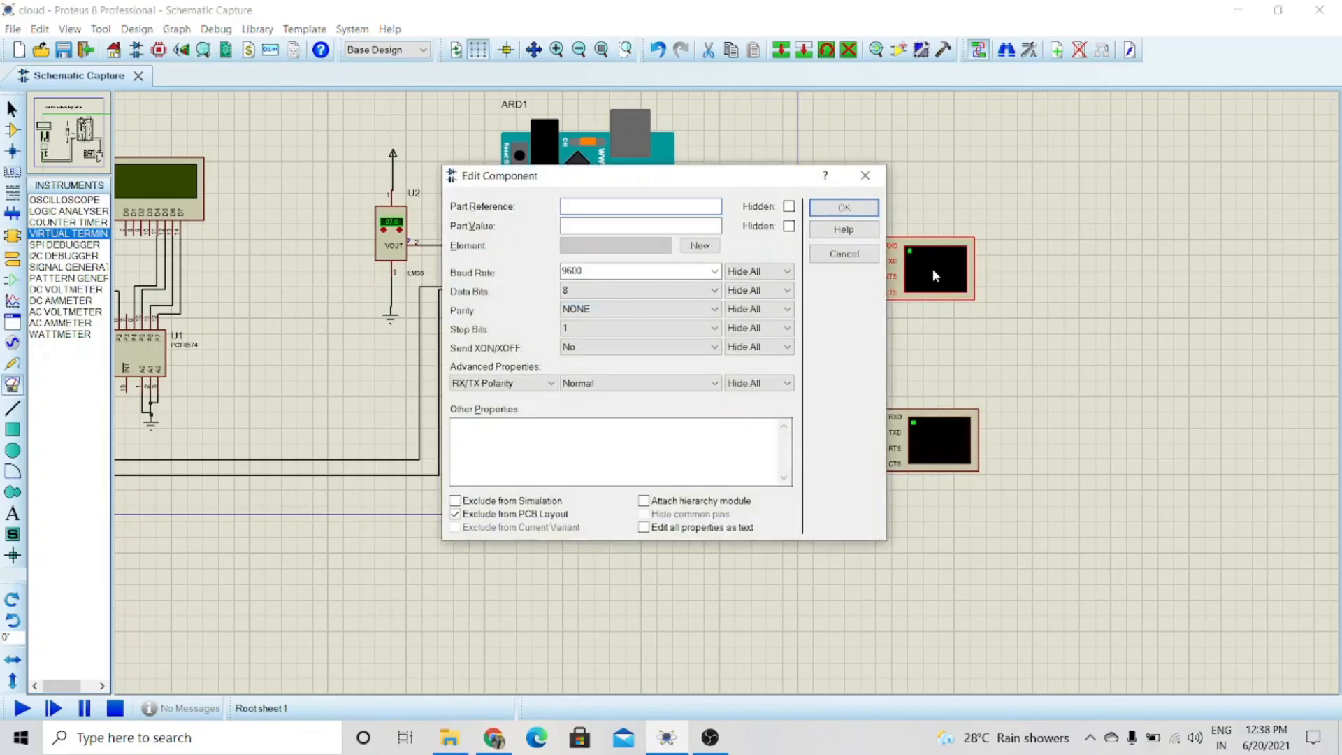
pyautogui.press('Return')
pyautogui.click(936, 451)
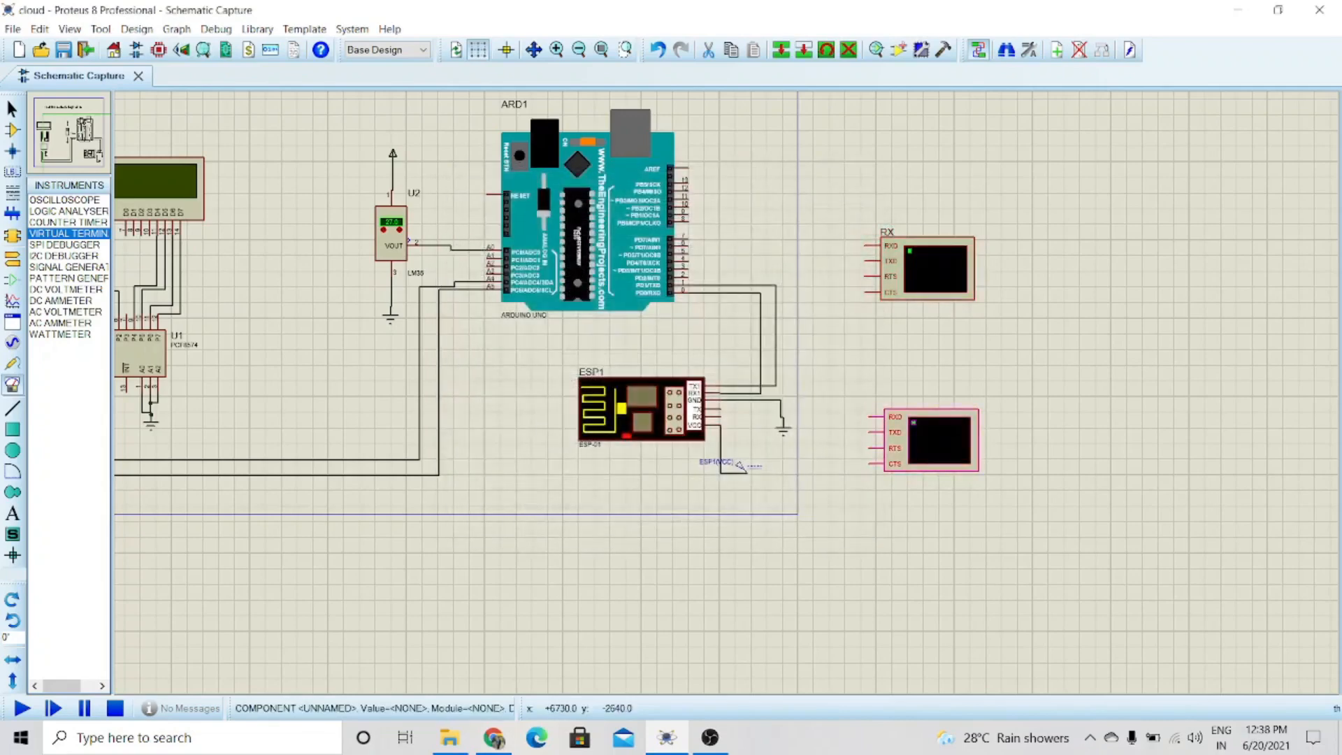
pyautogui.click(936, 453)
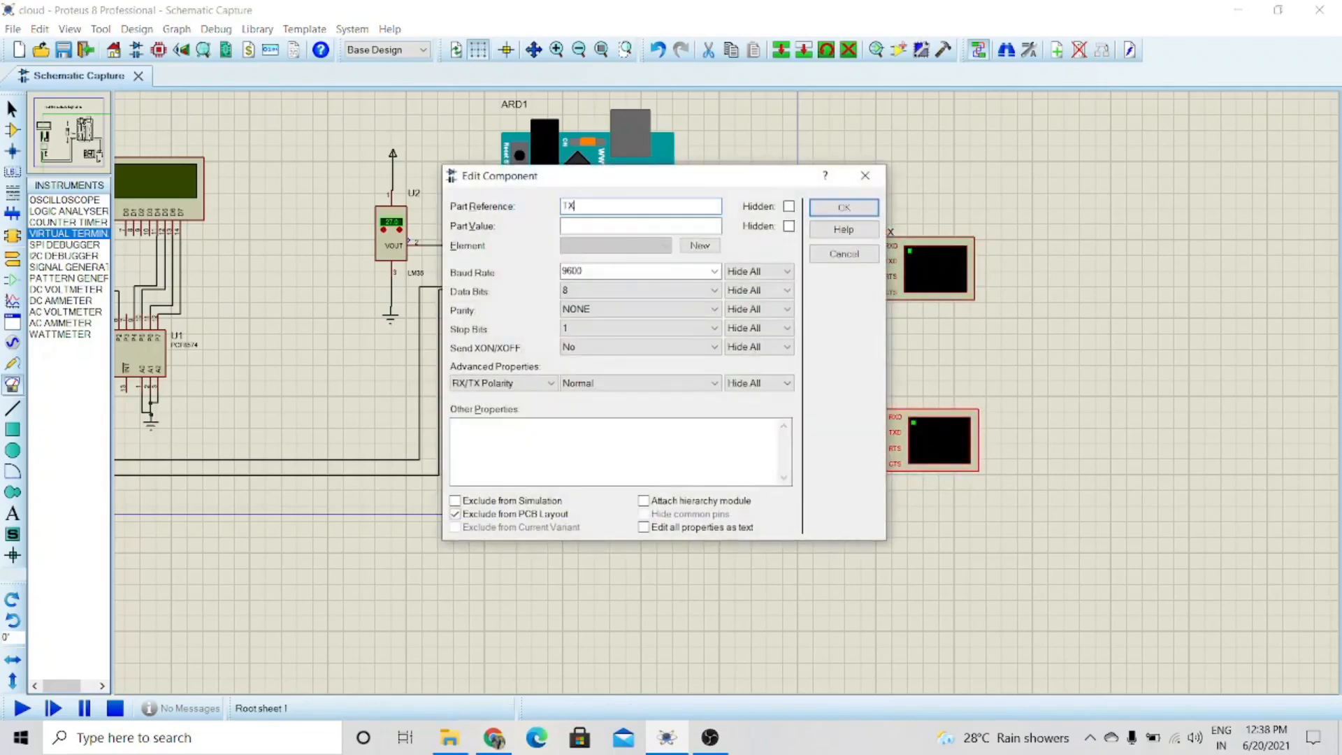
pyautogui.press('Return')
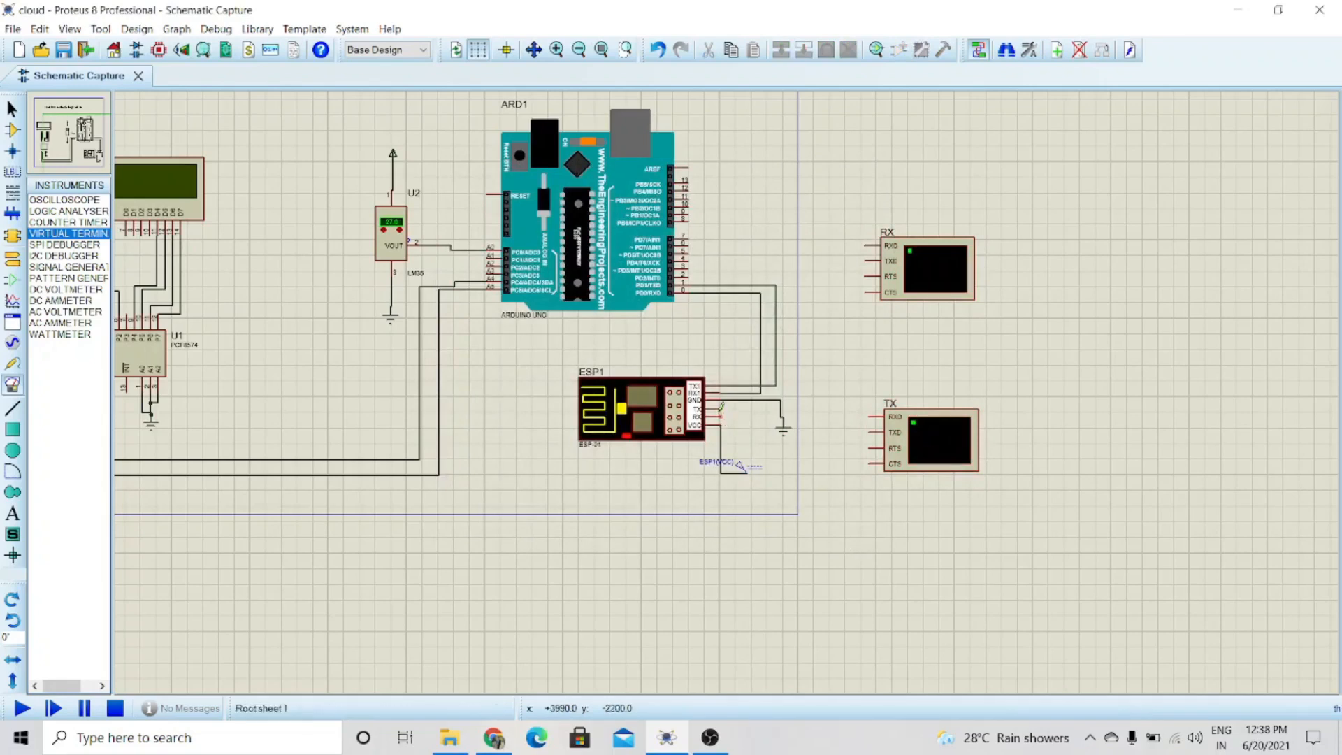
# - Wire the ESP-01's TX pin to the TX terminal's TXD and its RX pin to the RX terminal's RXD
pyautogui.click(720, 410)
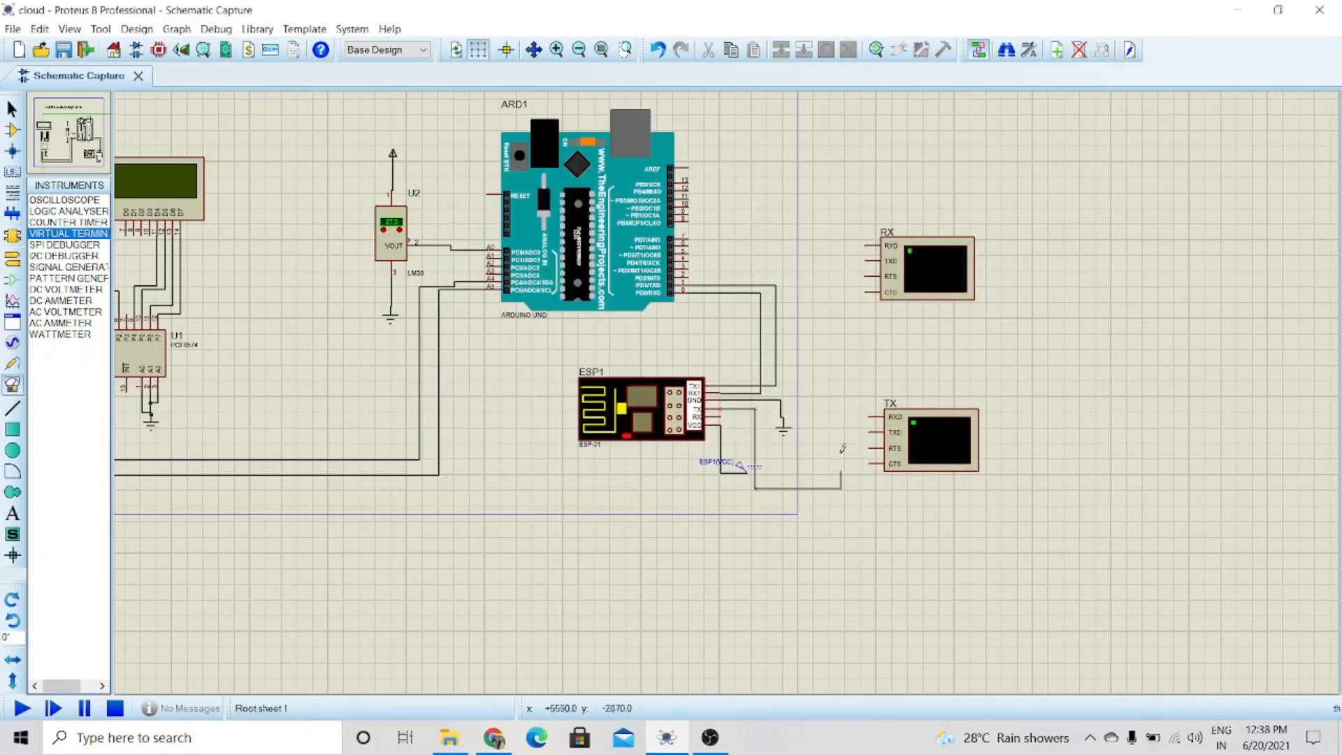
pyautogui.click(869, 429)
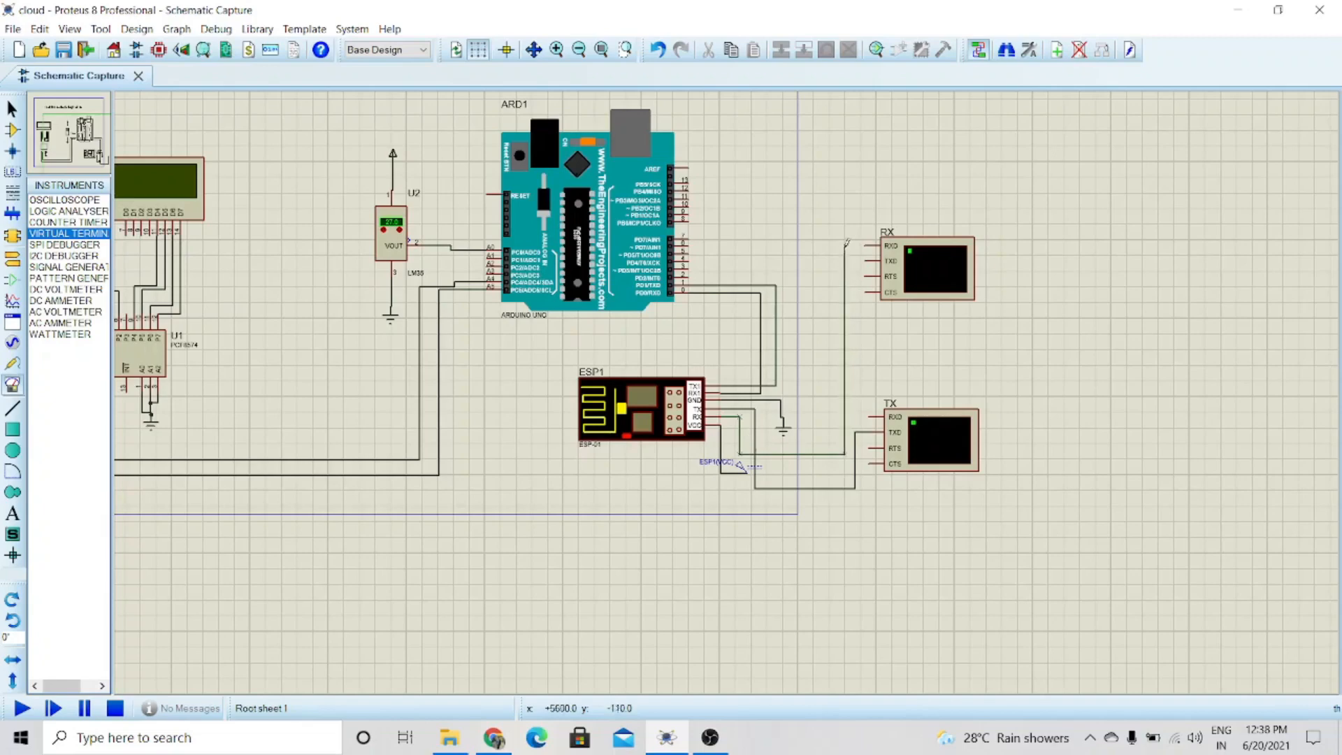
pyautogui.click(868, 240)
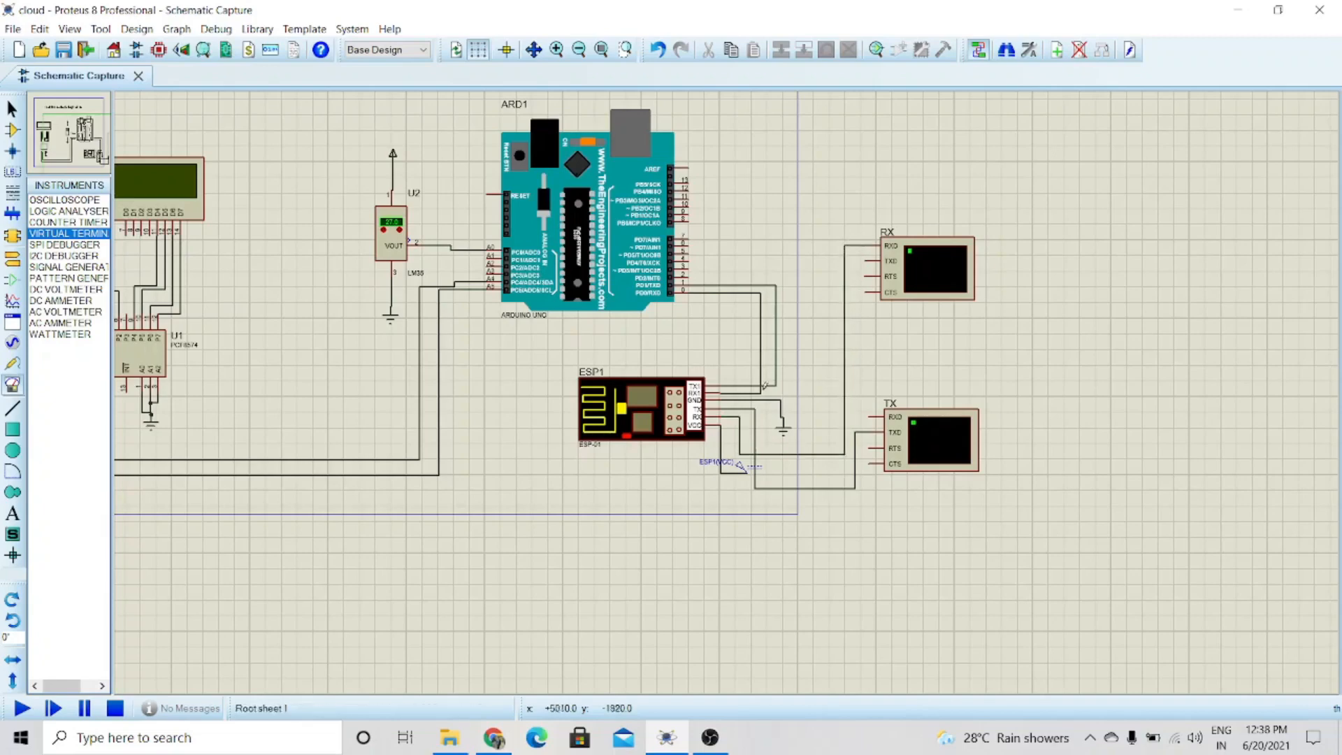
pyautogui.scroll(-1, 606, 394)
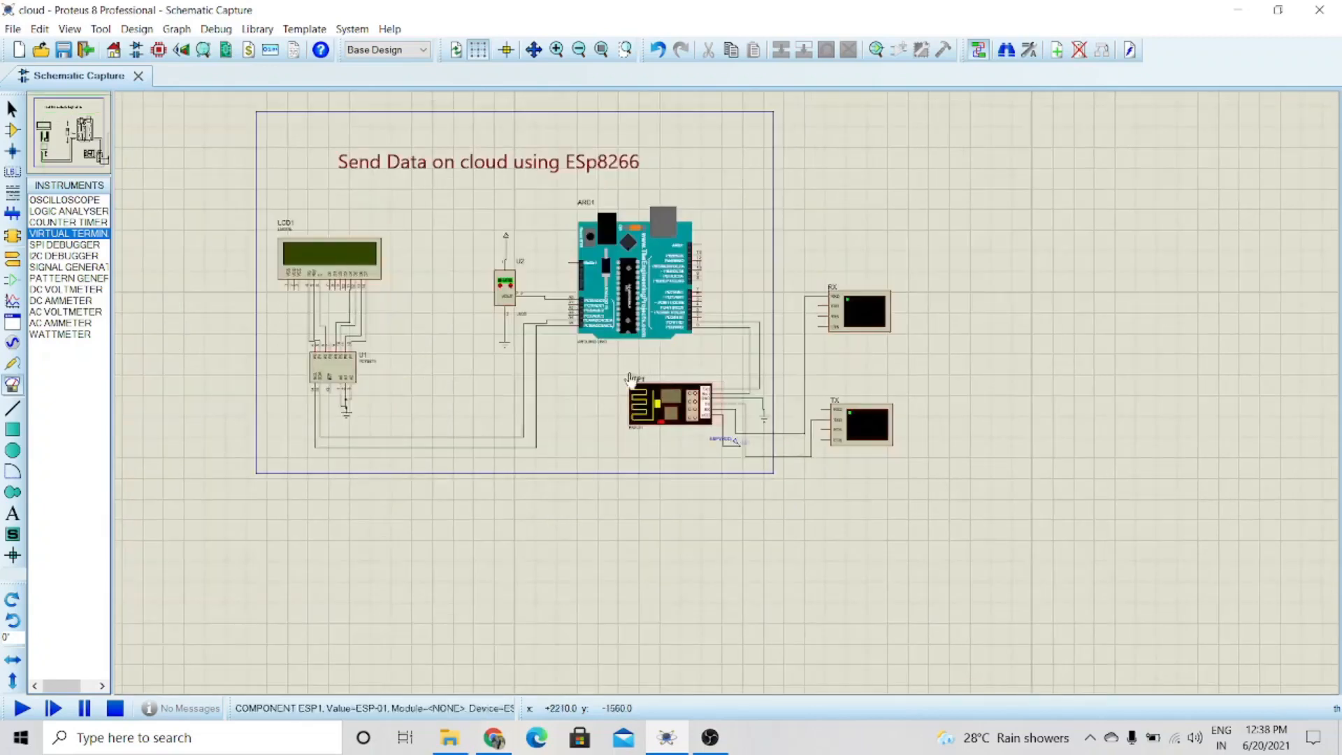
pyautogui.scroll(1, 632, 381)
pyautogui.scroll(1, 733, 383)
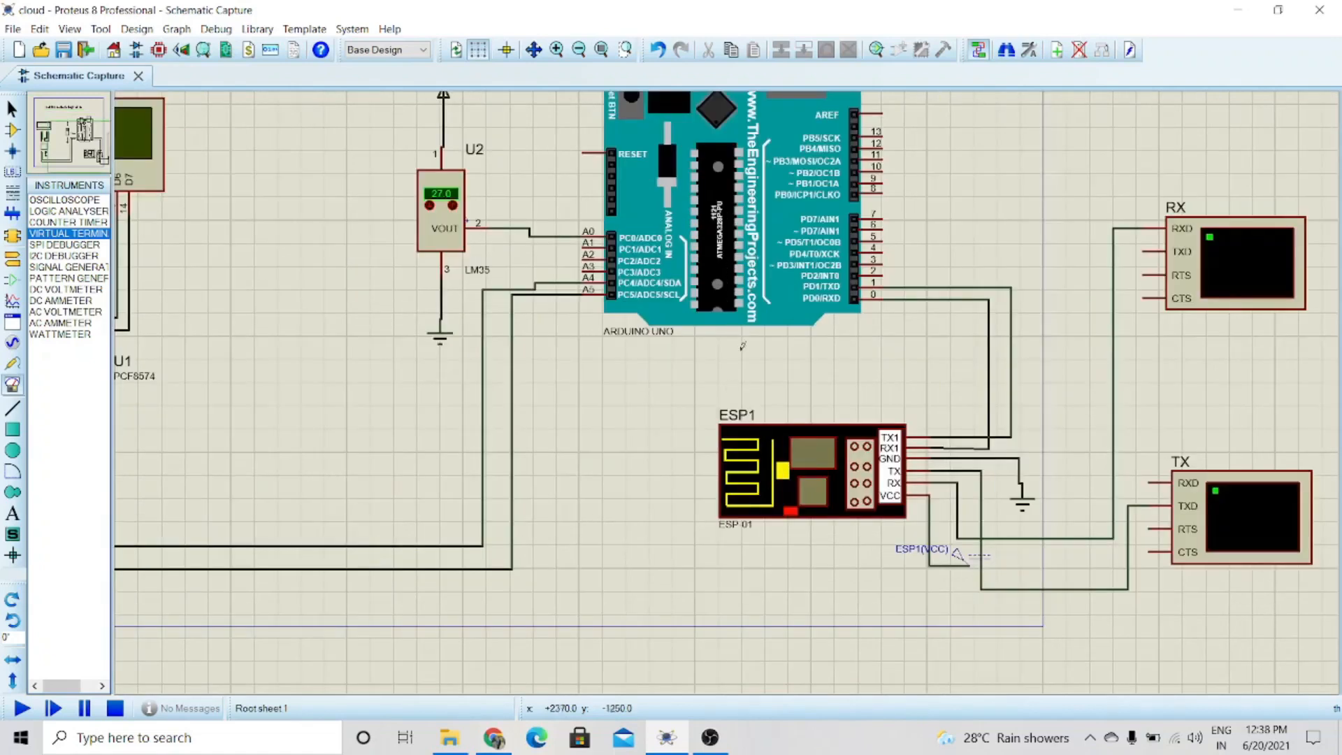
pyautogui.scroll(-1, 742, 345)
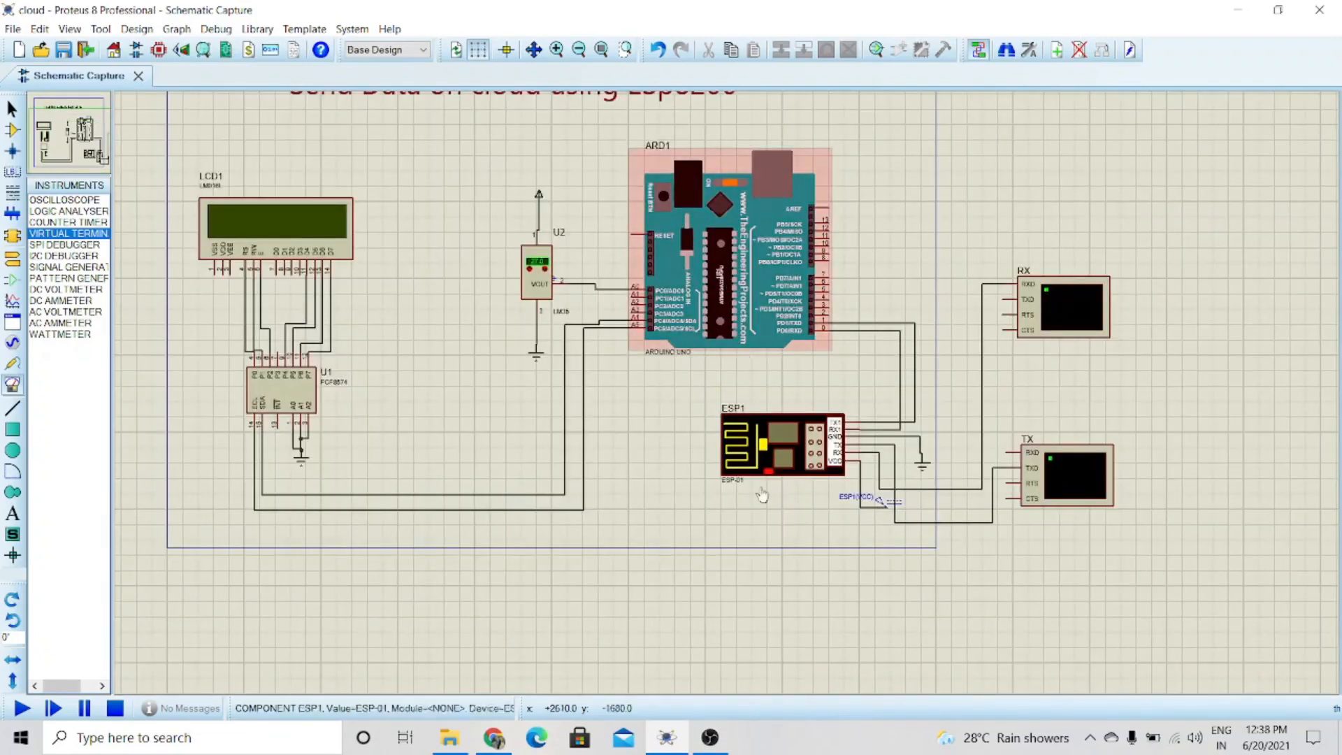
# - Minimize the schematic window and launch the Arduino IDE from the desktop
pyautogui.click(1237, 9)
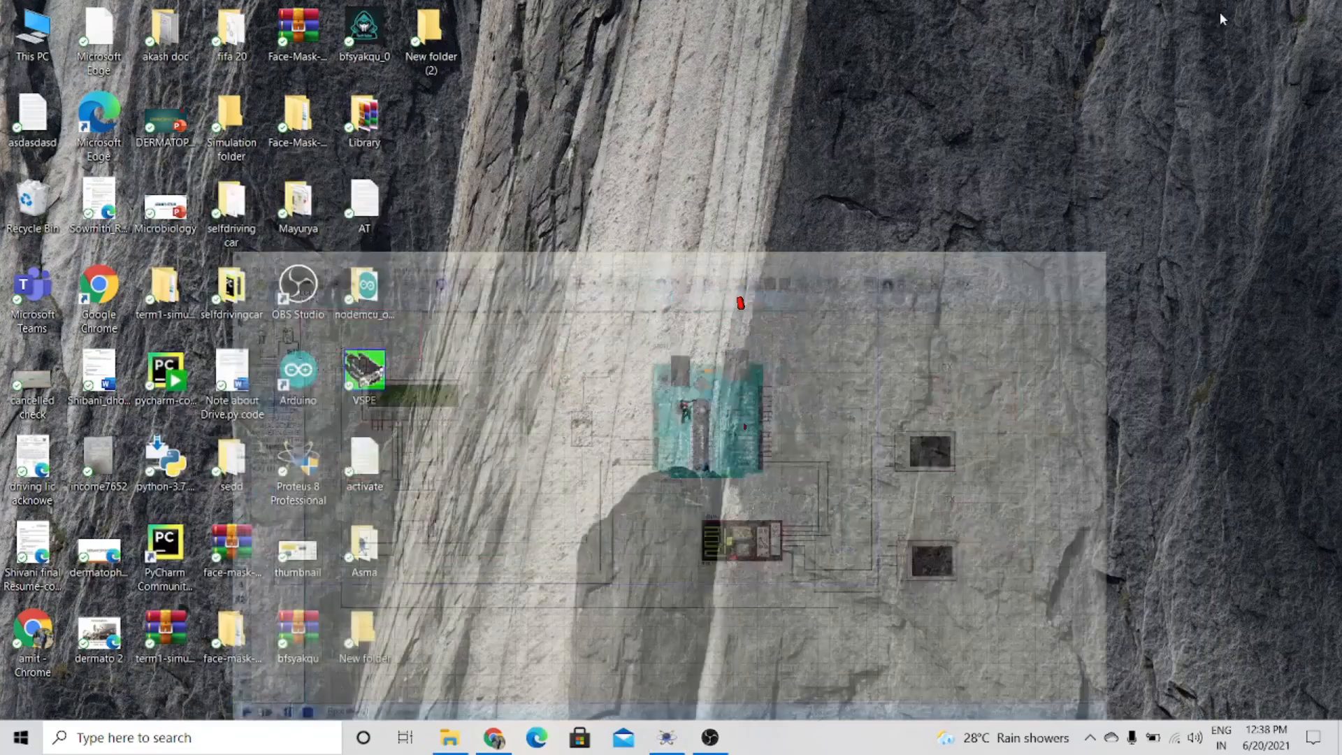
pyautogui.click(316, 398)
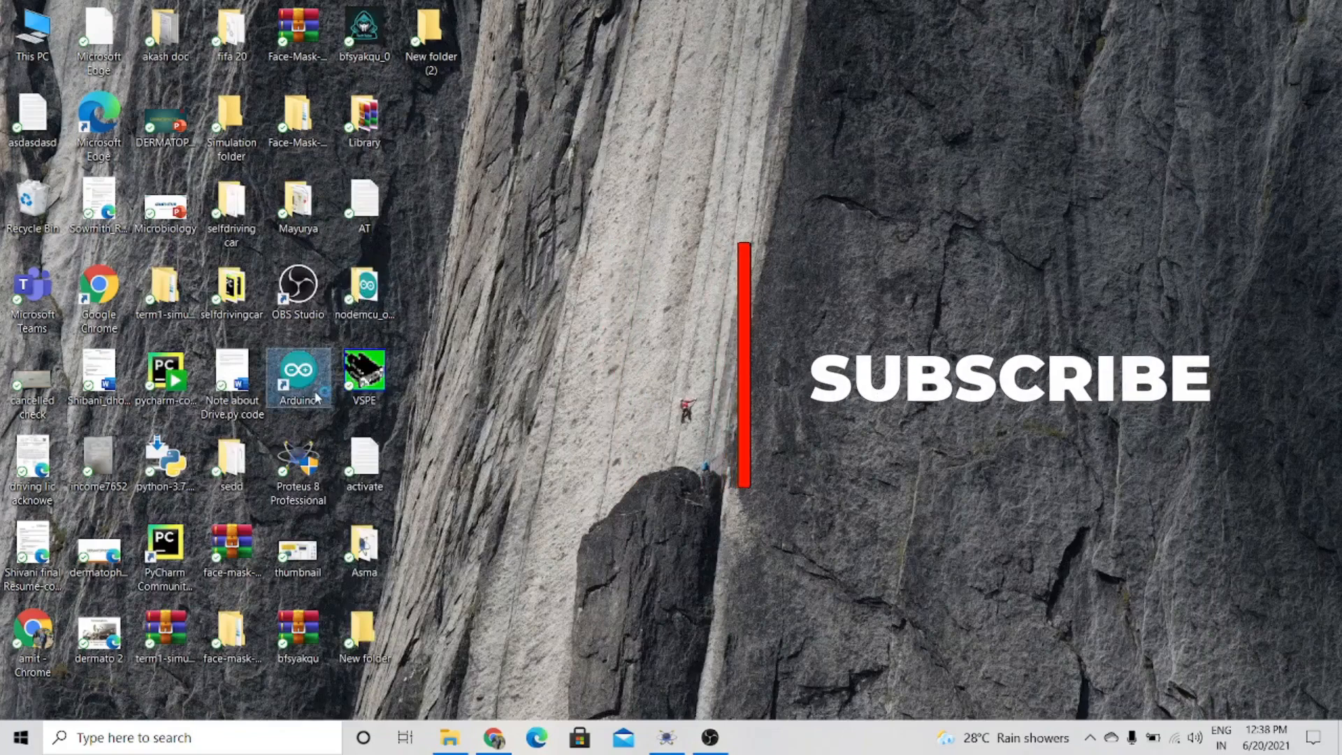
# - Switch to the Proteus schematic and check the baud rate settings of the RX and TX virtual terminals
pyautogui.click(688, 746)
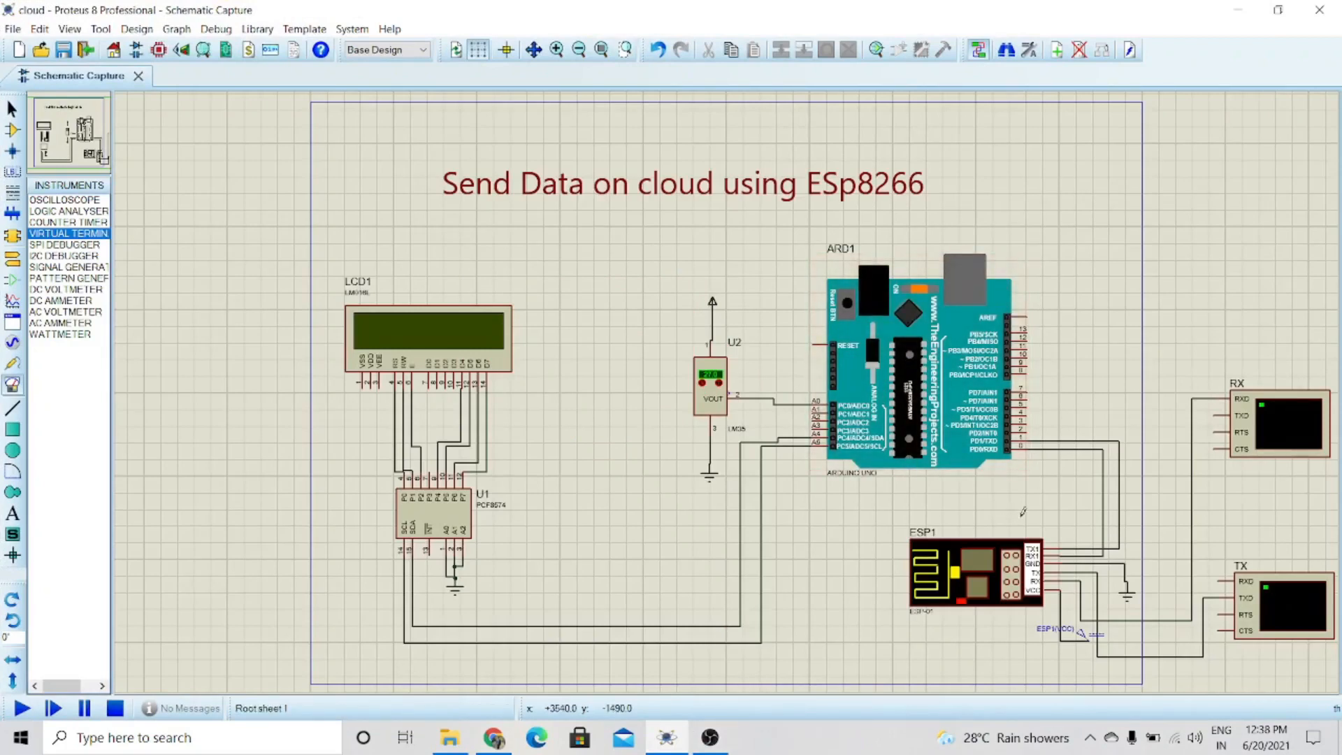
pyautogui.doubleClick(1297, 433)
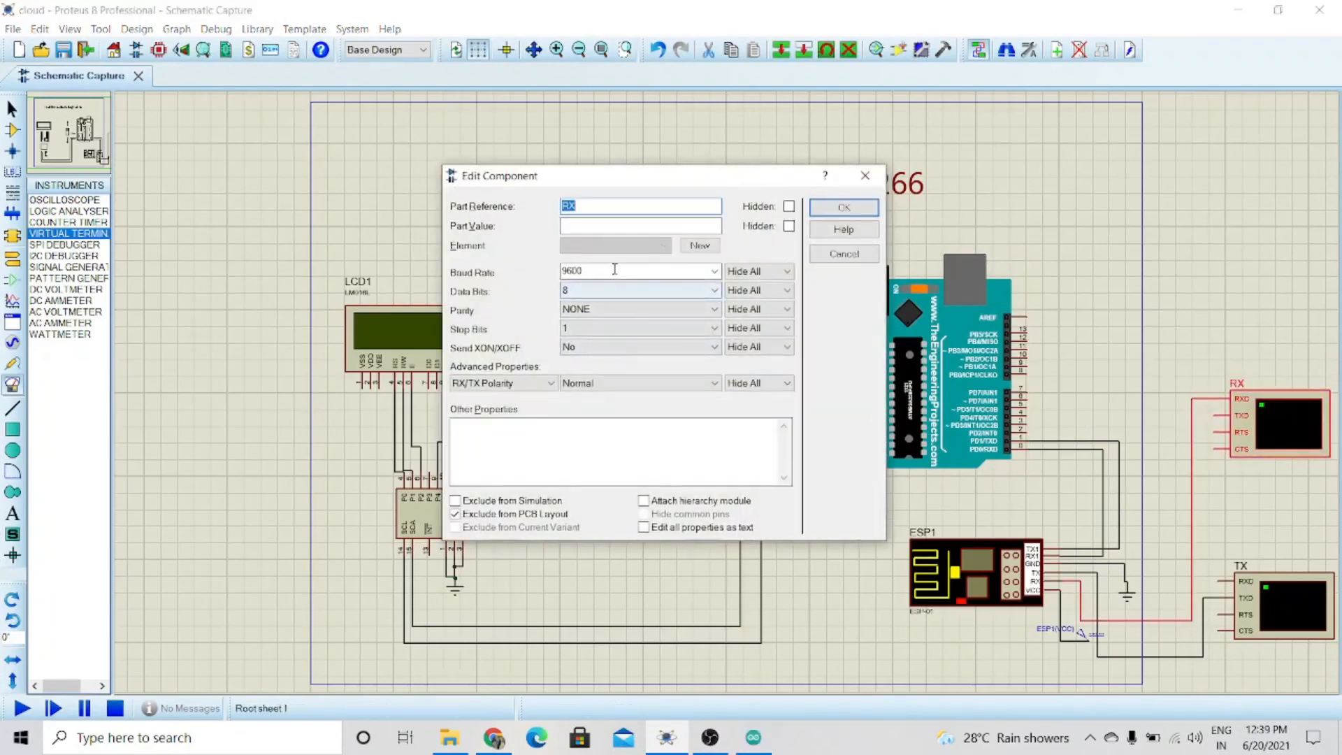
pyautogui.click(846, 207)
pyautogui.doubleClick(1282, 601)
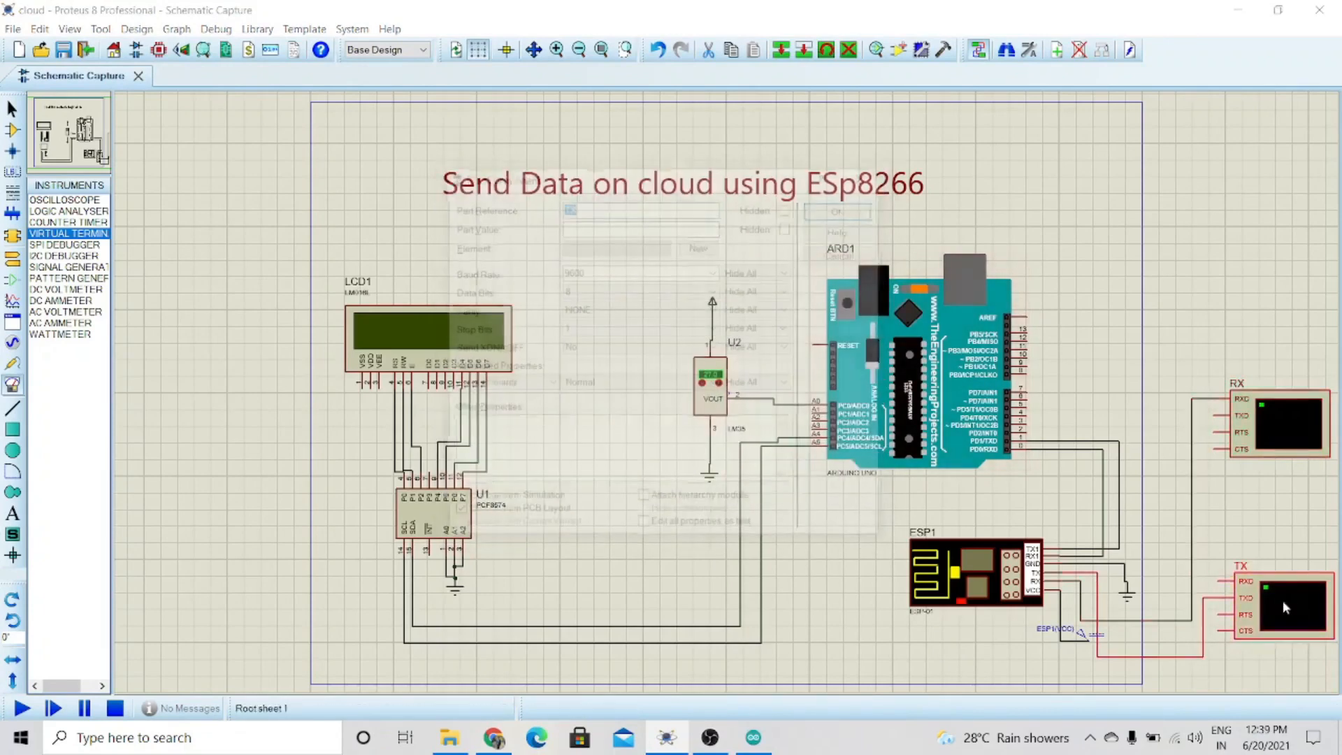
pyautogui.click(843, 207)
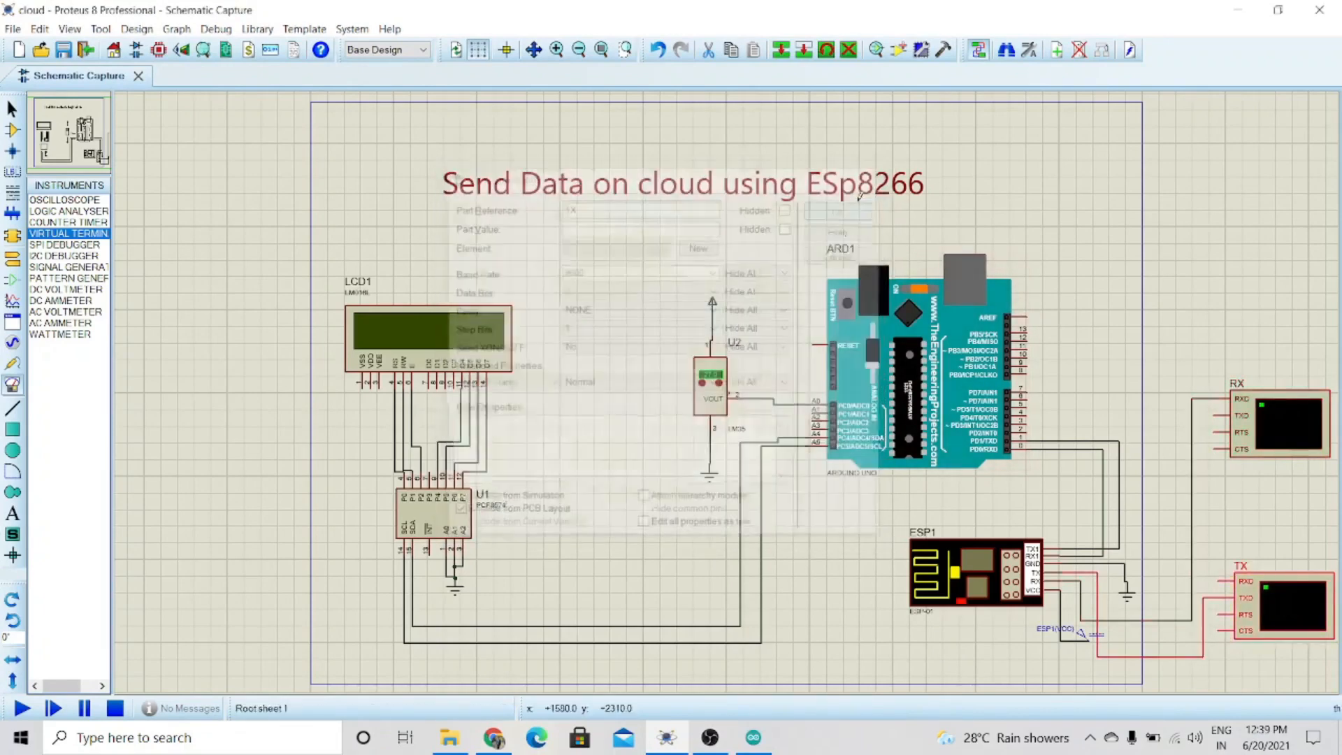
# - Review the LCD address and the SoftwareSerial pin assignments at the start of the sketch in the Arduino IDE
pyautogui.click(753, 736)
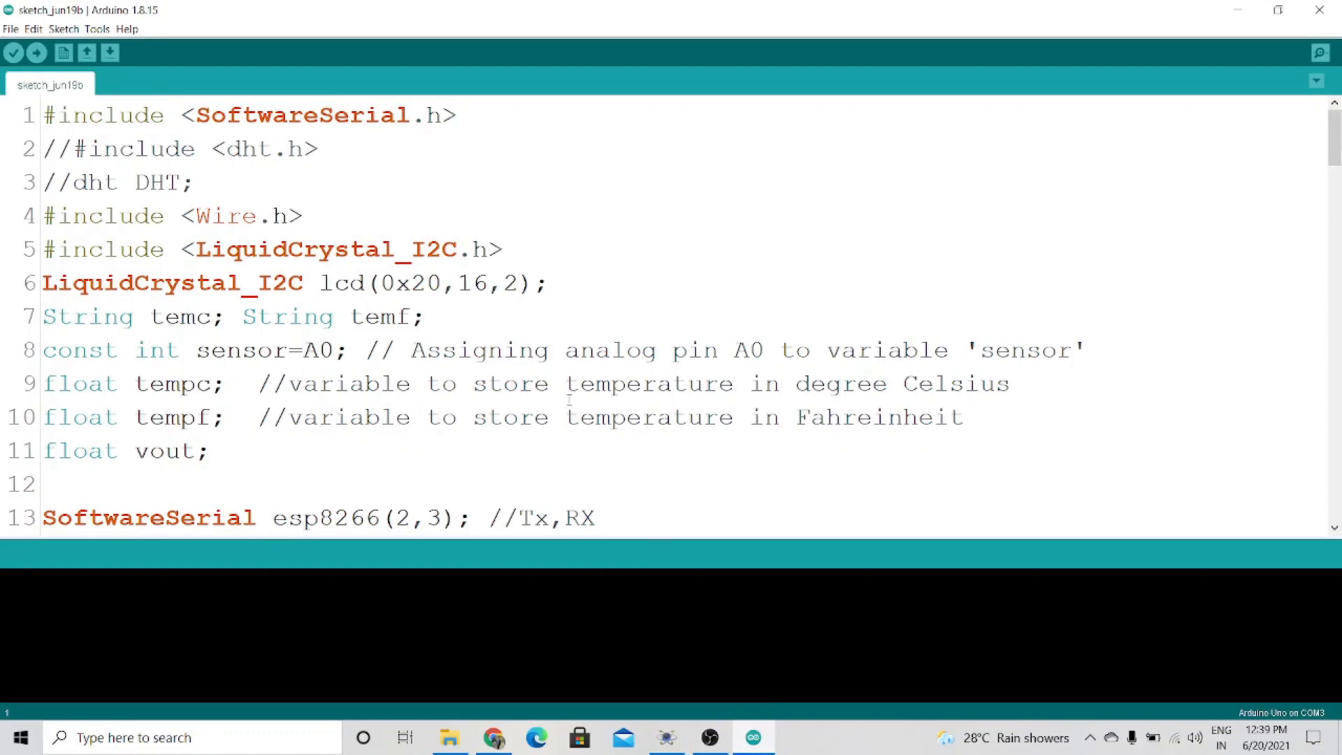
pyautogui.scroll(-2, 569, 400)
pyautogui.scroll(2, 561, 398)
pyautogui.moveTo(443, 283); pyautogui.dragTo(396, 283)
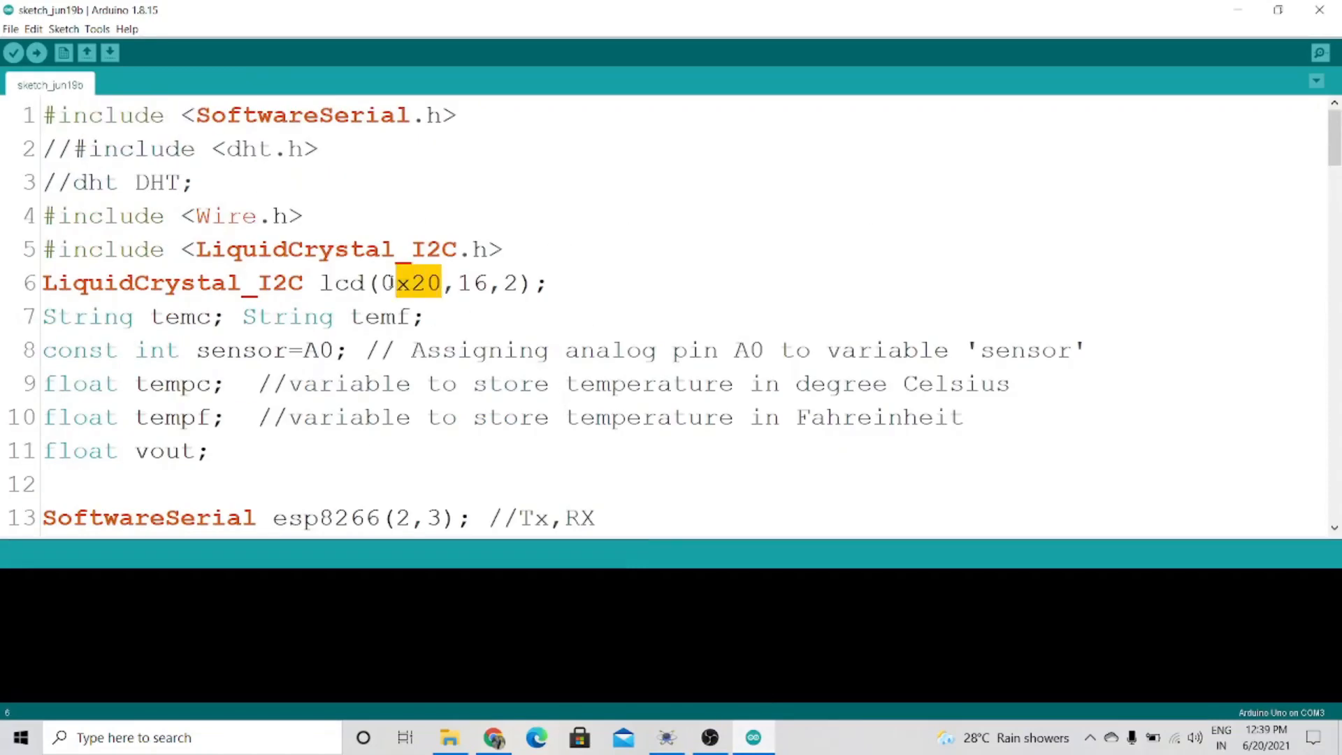
pyautogui.click(438, 285)
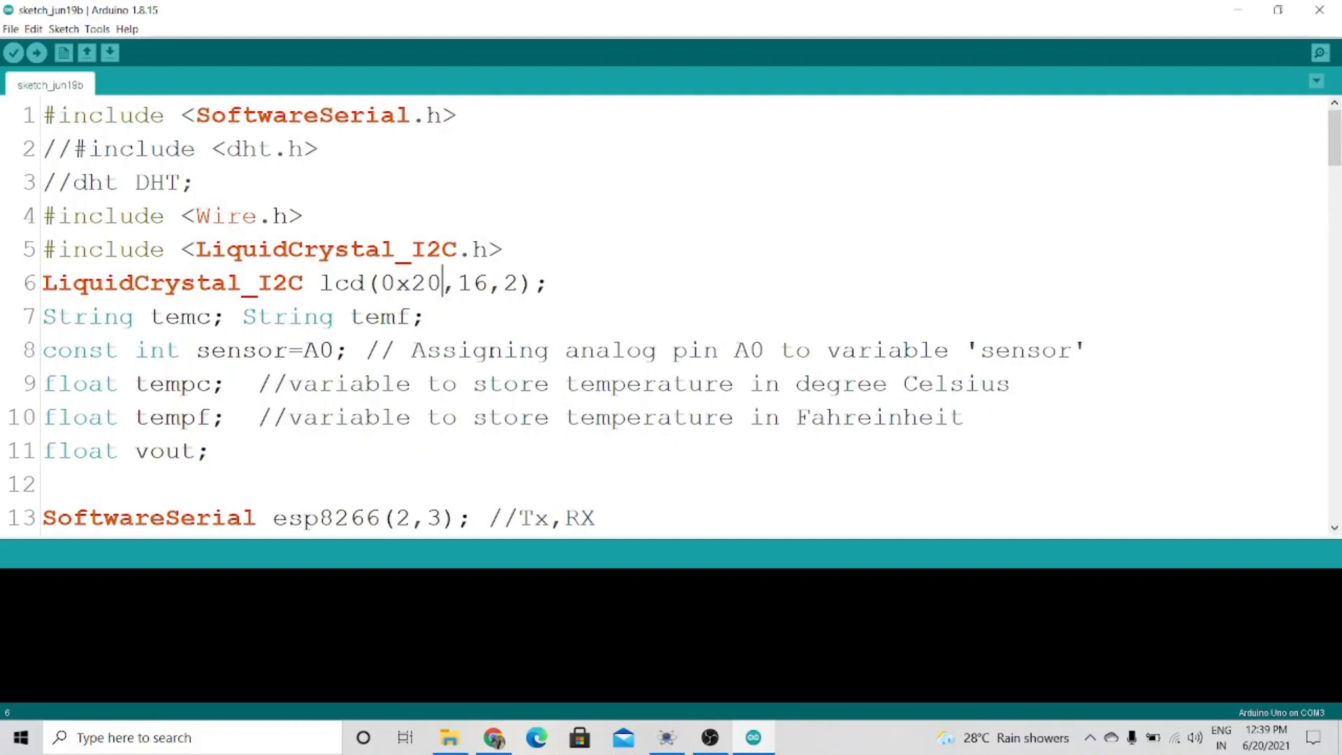
pyautogui.scroll(-1, 209, 448)
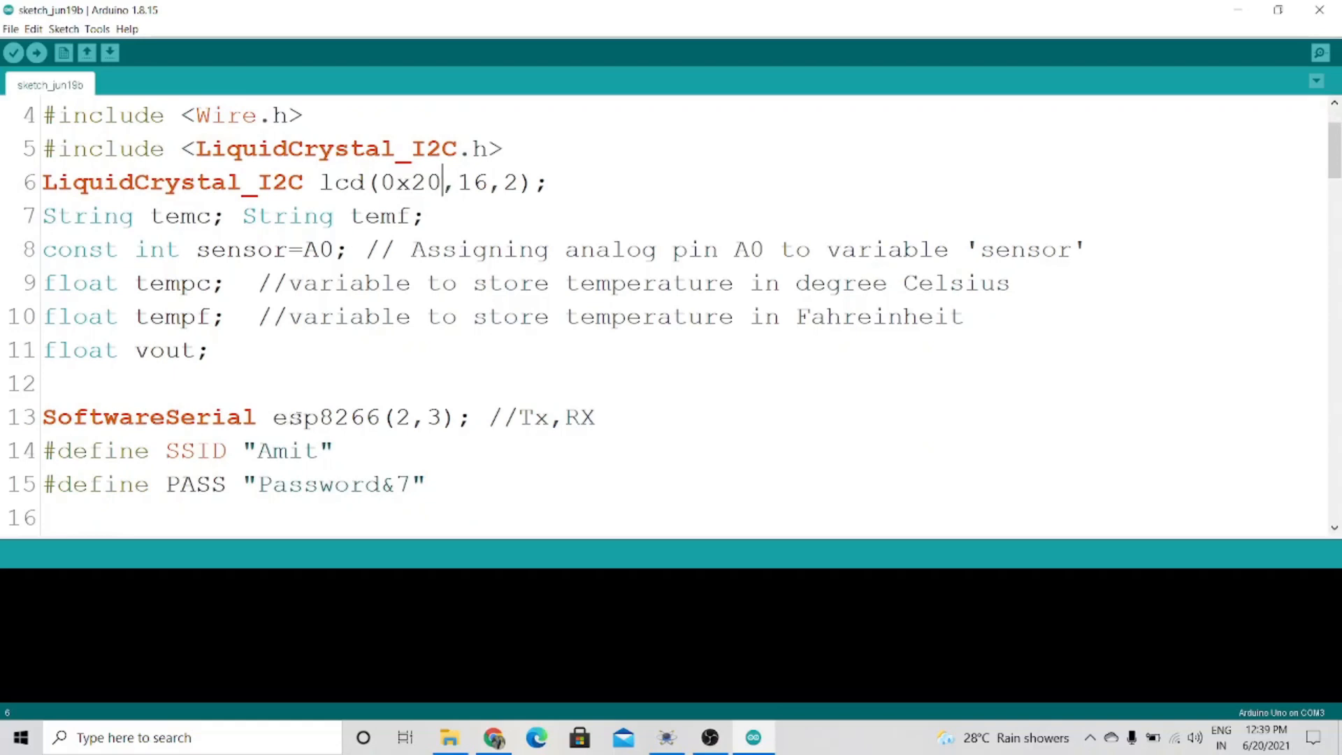
pyautogui.doubleClick(398, 416)
pyautogui.click(533, 468)
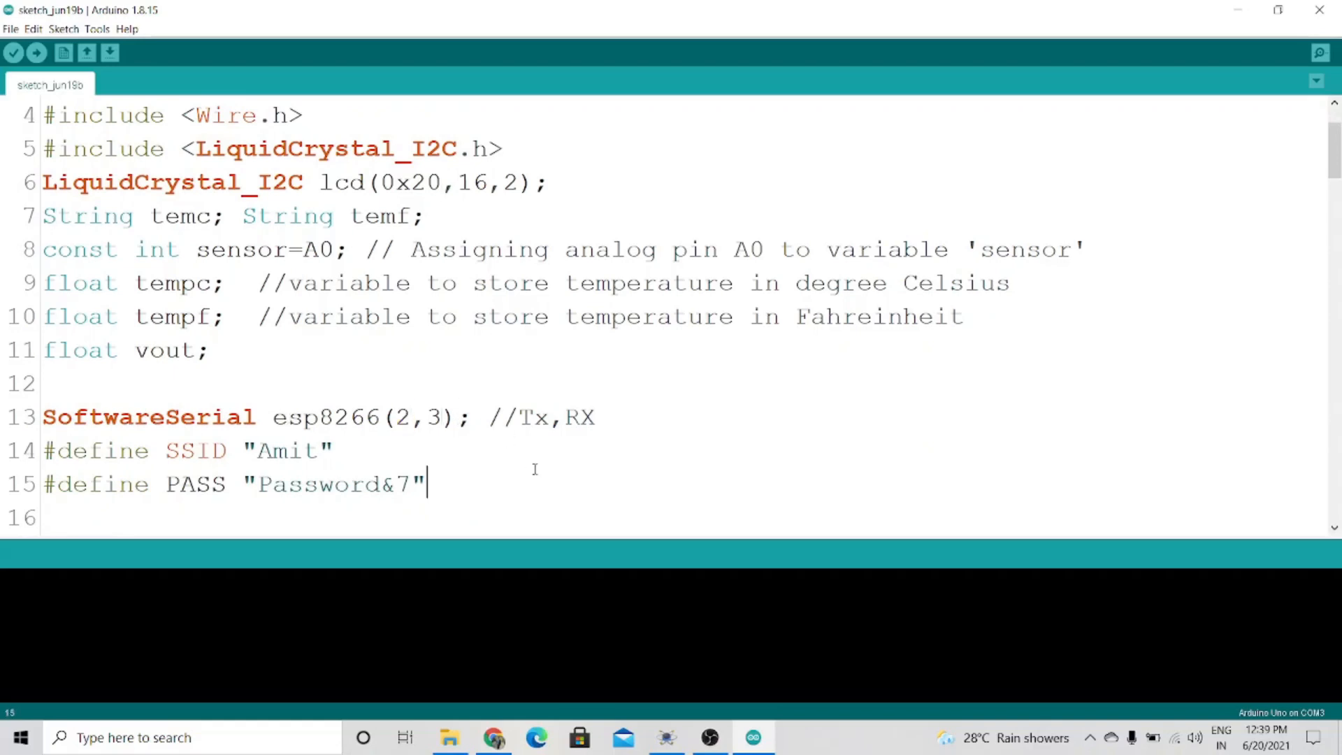
pyautogui.doubleClick(434, 417)
pyautogui.moveTo(563, 420); pyautogui.dragTo(602, 428)
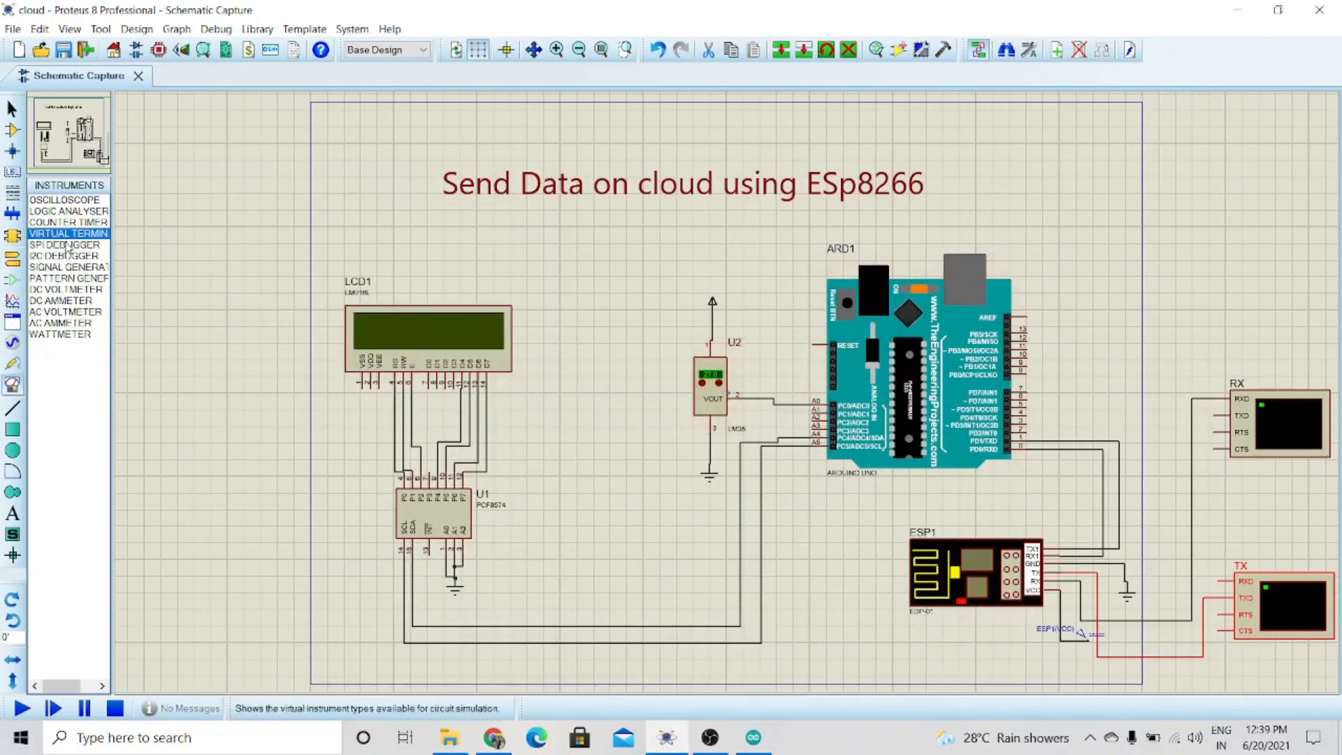
# - Place a third virtual terminal above the RX terminal in the Proteus schematic and wire its RXD to Arduino pin 3
pyautogui.click(1221, 257)
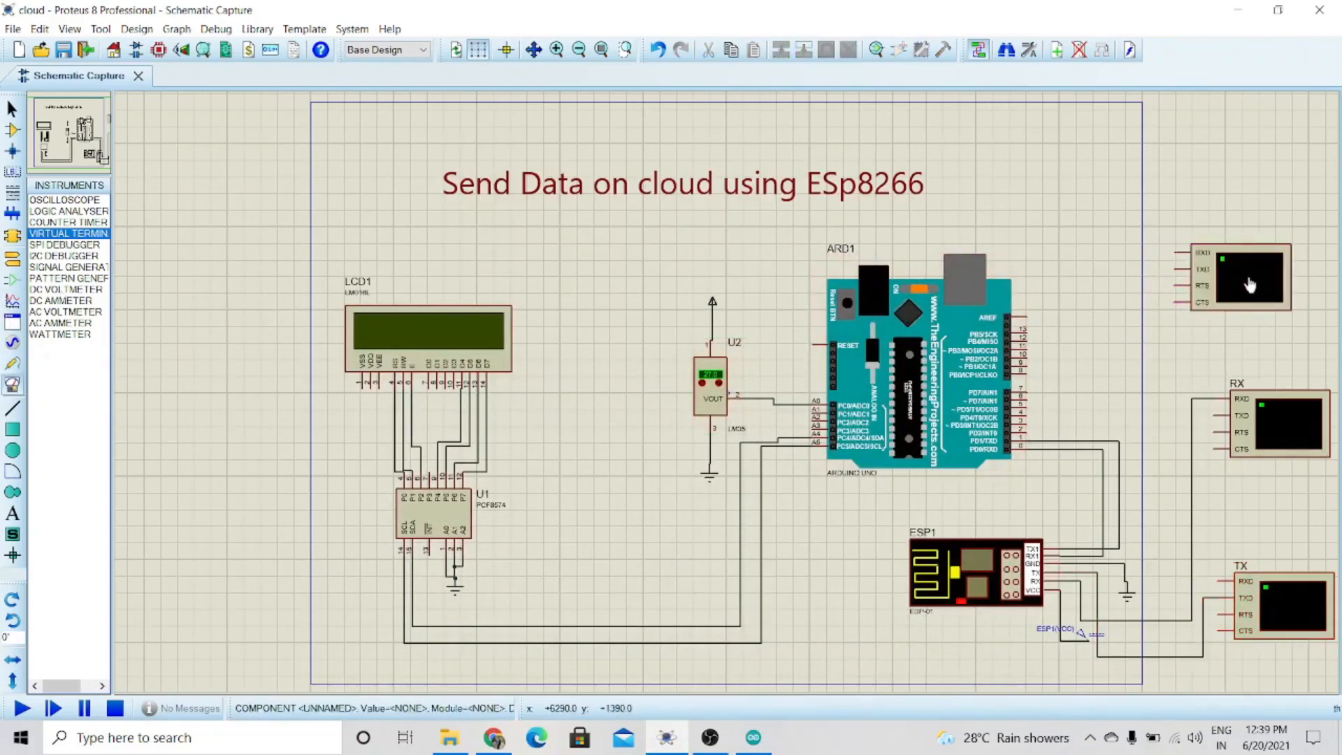
pyautogui.click(1175, 252)
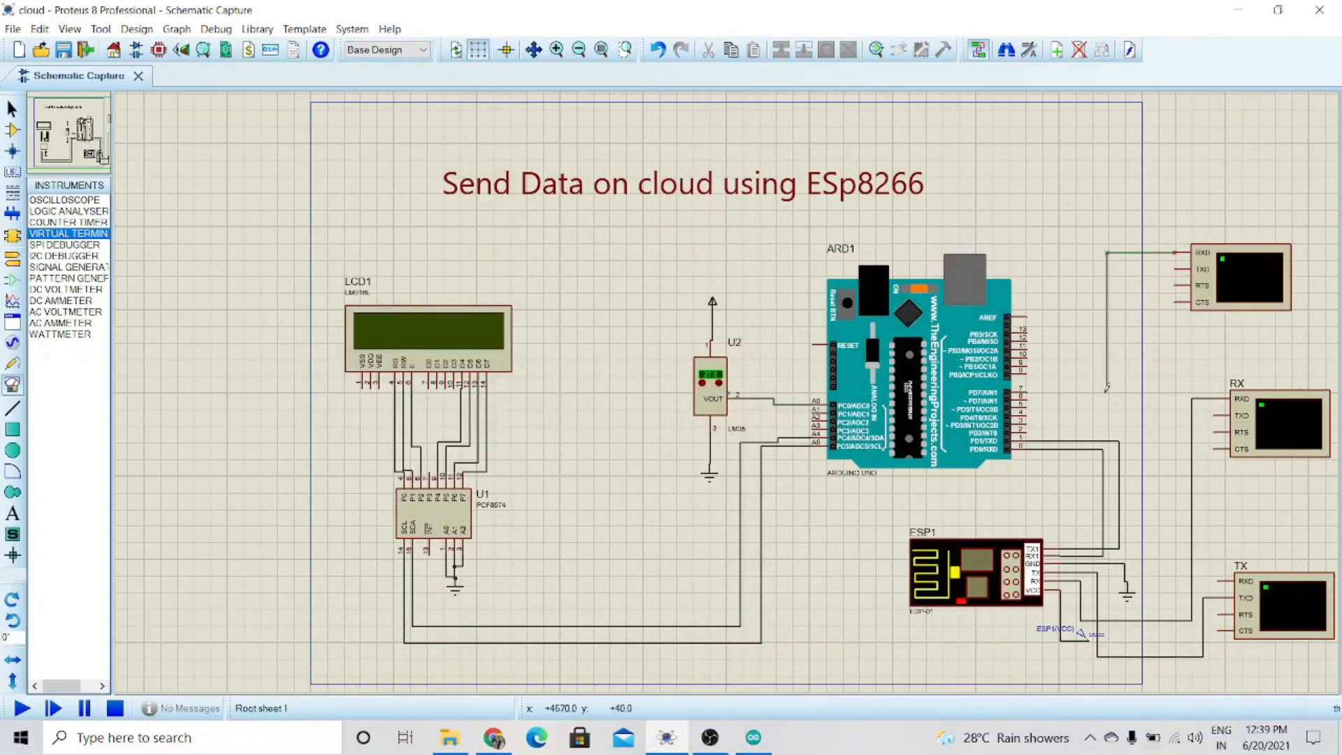
pyautogui.click(1030, 419)
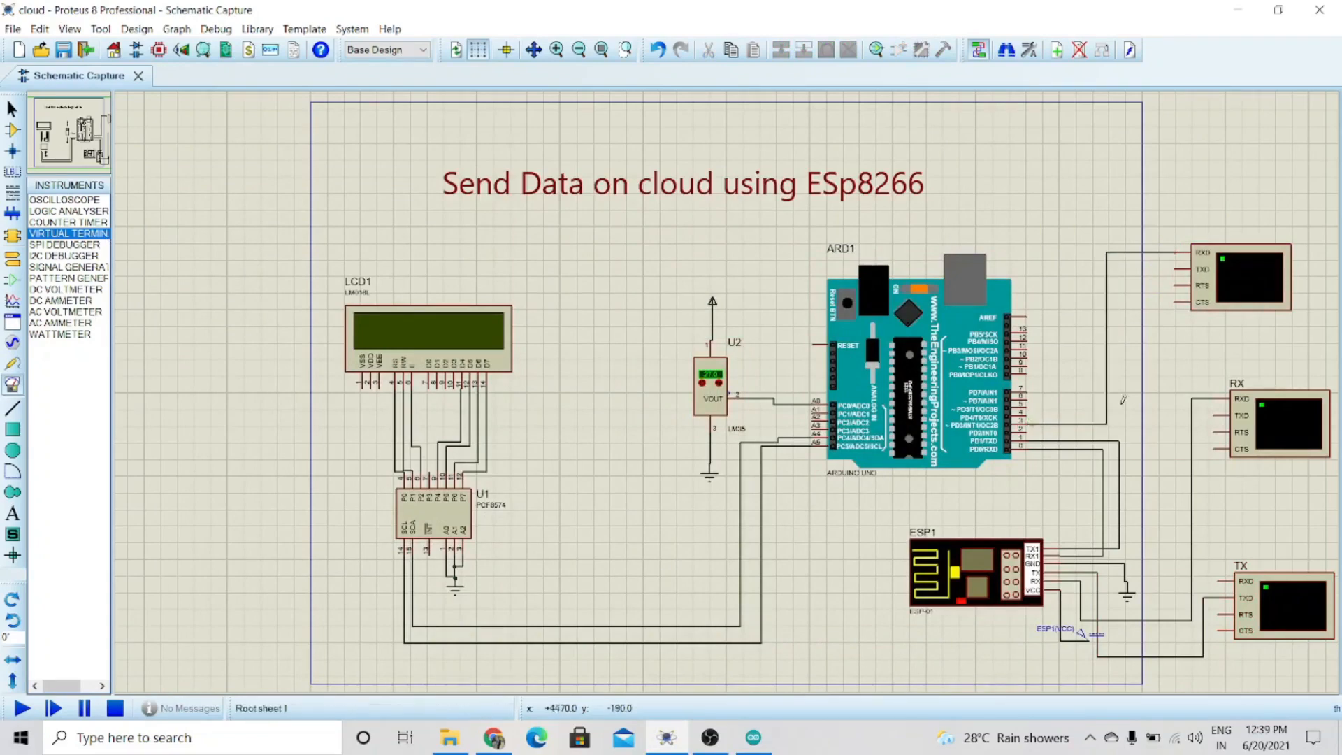
# - Compile the sketch in the Arduino IDE and enlarge the compiler output area
pyautogui.click(753, 737)
pyautogui.click(564, 471)
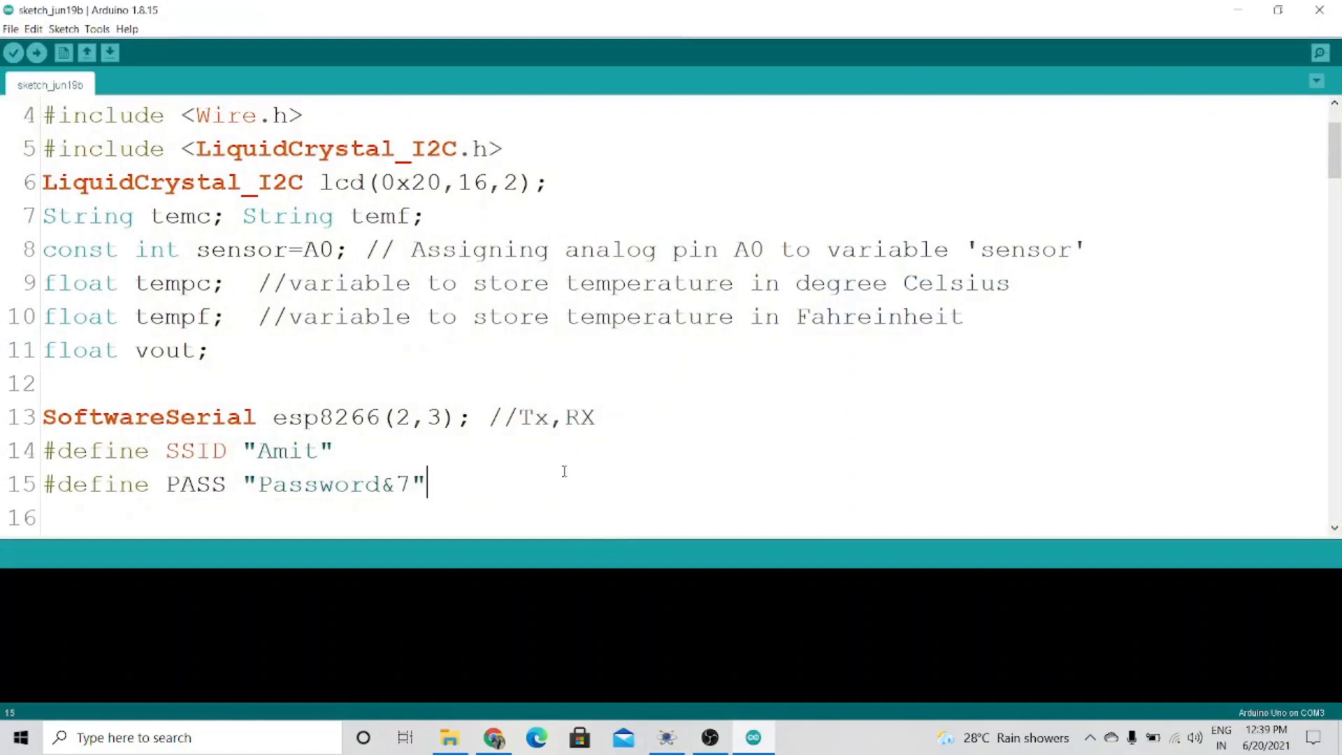
pyautogui.click(13, 53)
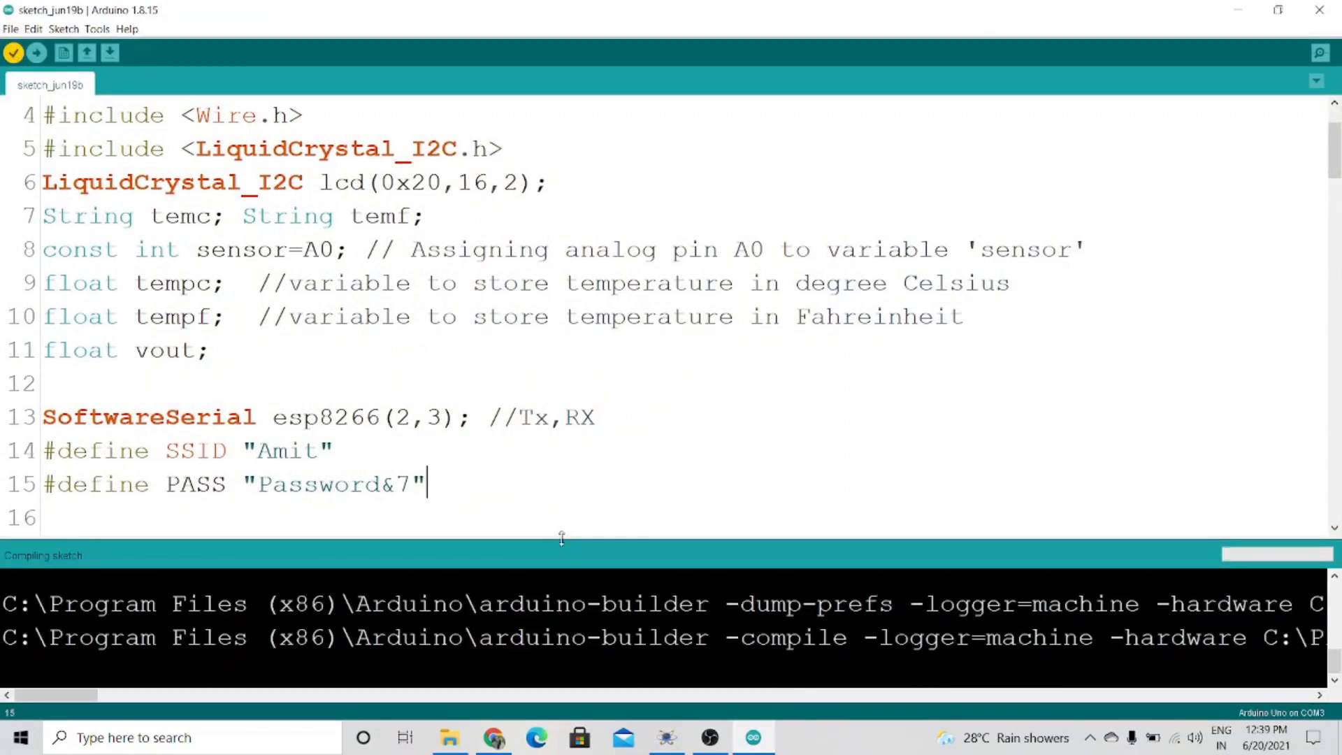
pyautogui.moveTo(561, 539); pyautogui.dragTo(569, 331)
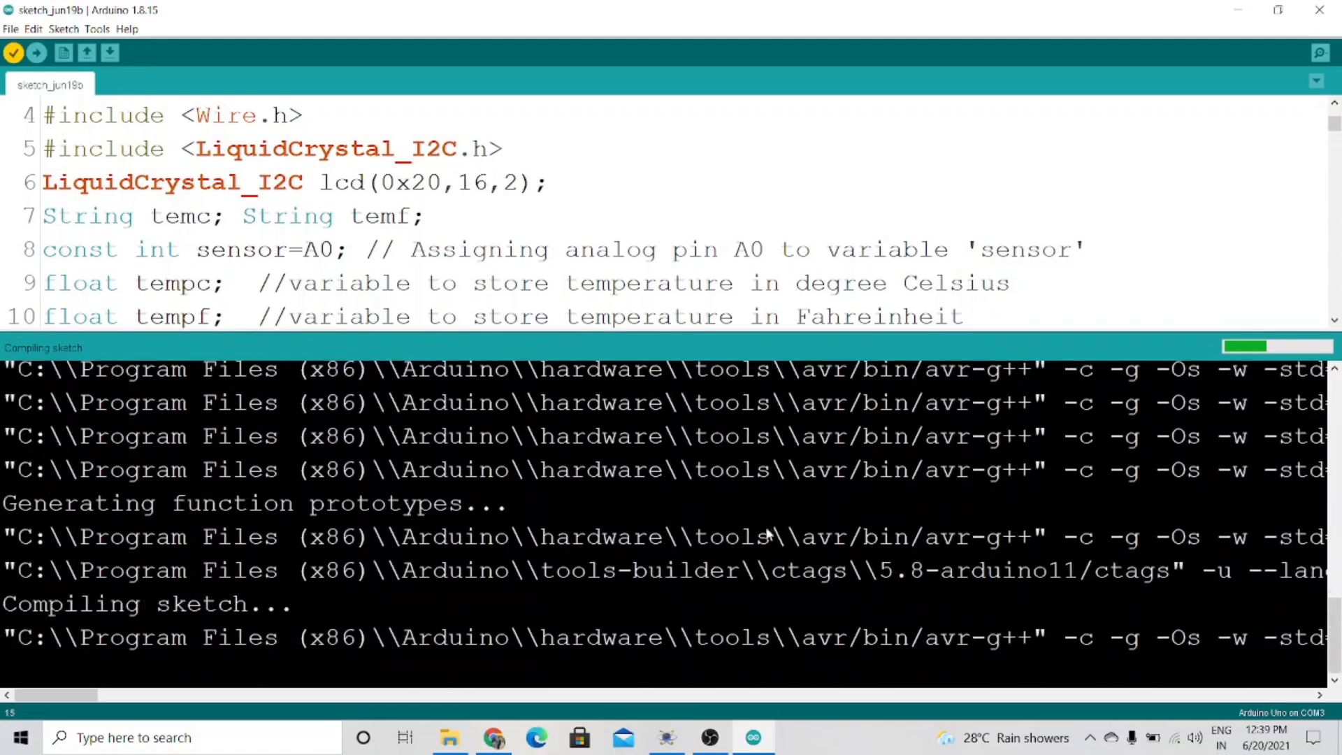
# - Check in the Arduino preferences that verbose output is enabled for compilation and upload
pyautogui.click(10, 29)
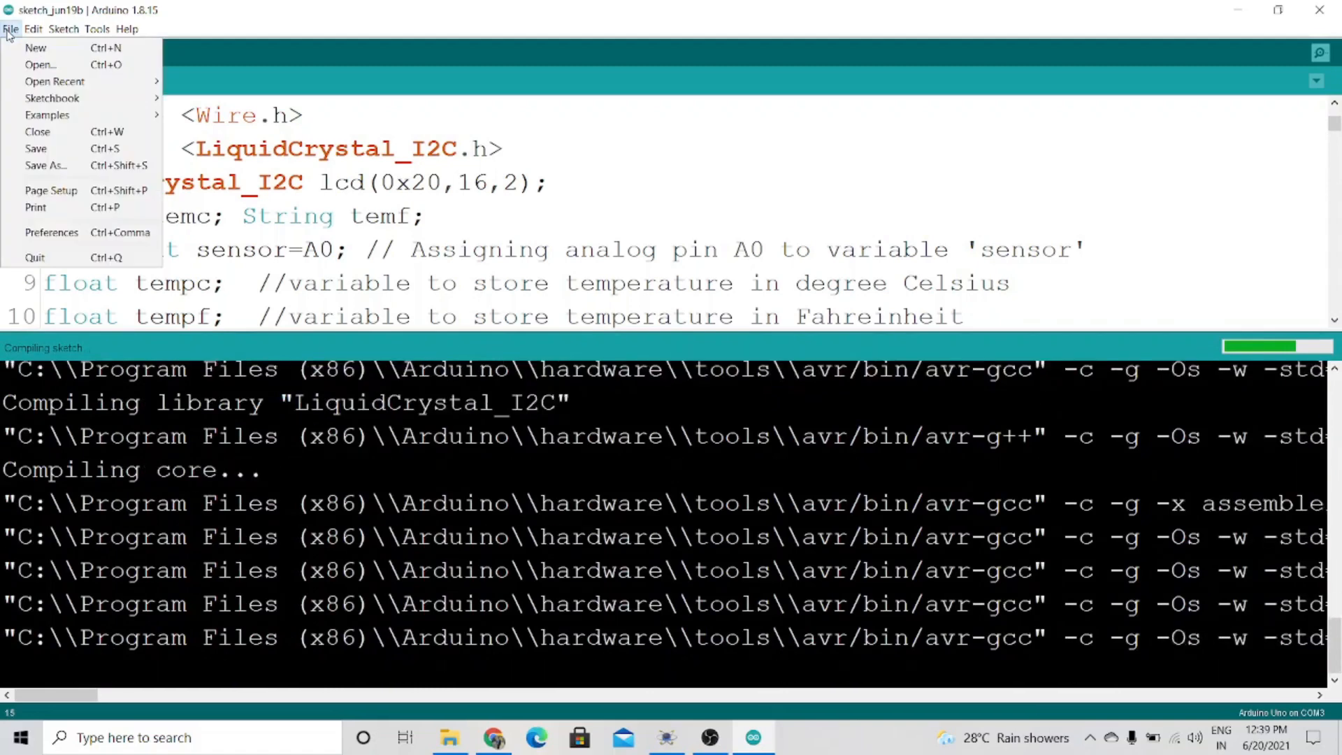
pyautogui.click(48, 233)
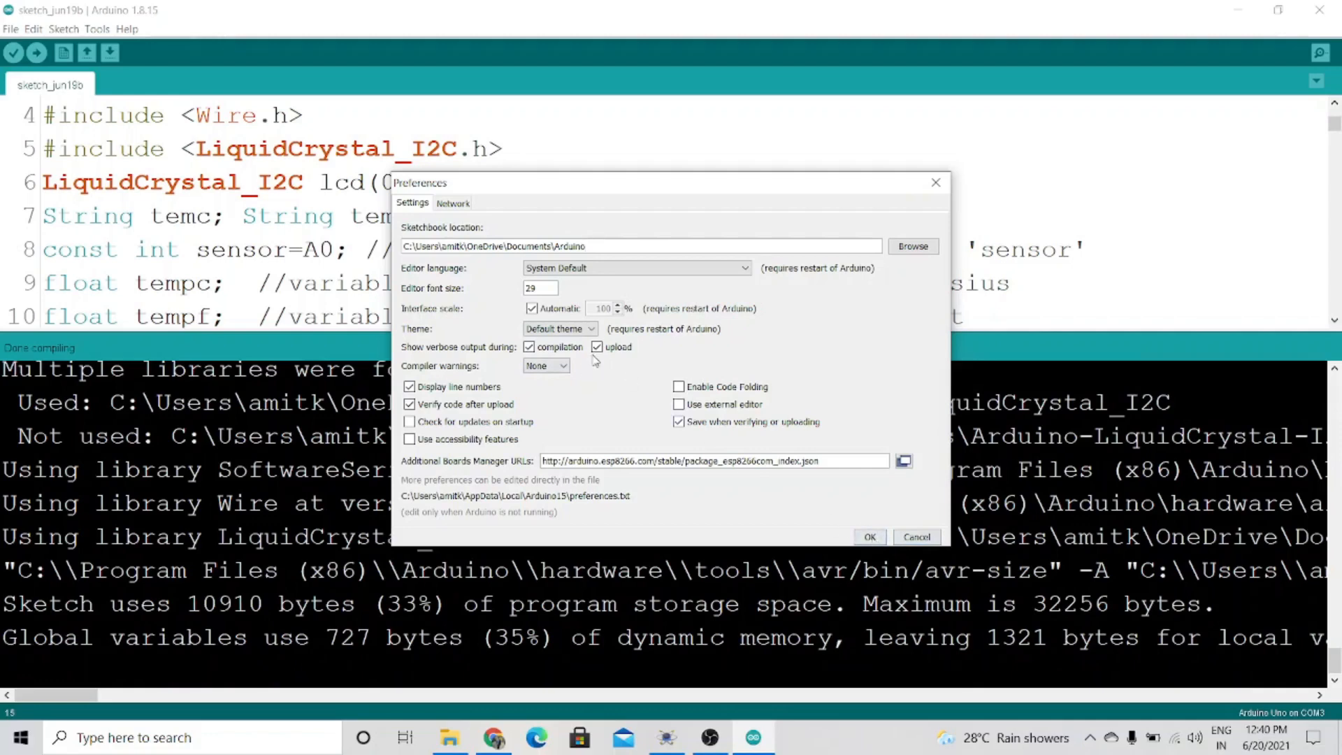
pyautogui.click(871, 537)
# - Find the build path in the compiler output and copy sketch_jun19b.ino.hex from the arduino_build_175547 folder in the Windows Temp folder
pyautogui.moveTo(77, 696); pyautogui.dragTo(144, 696)
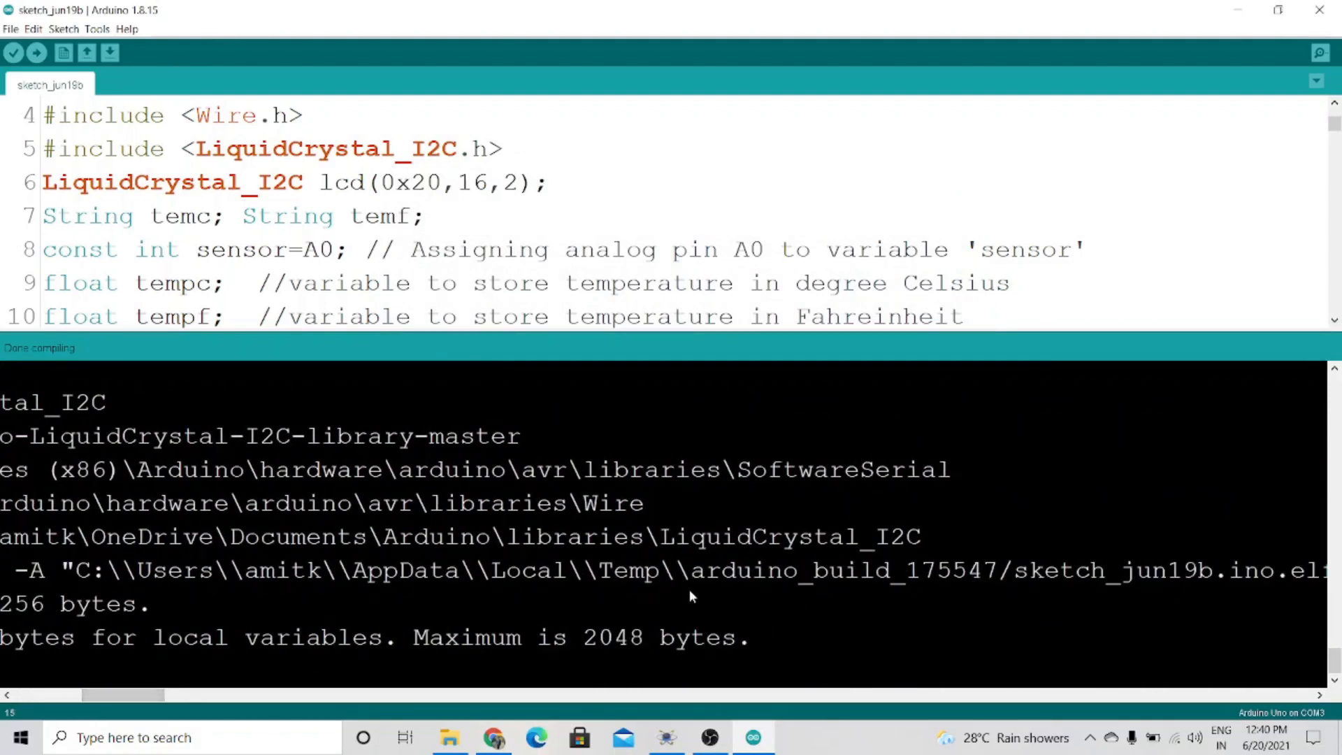
pyautogui.press('super+r')
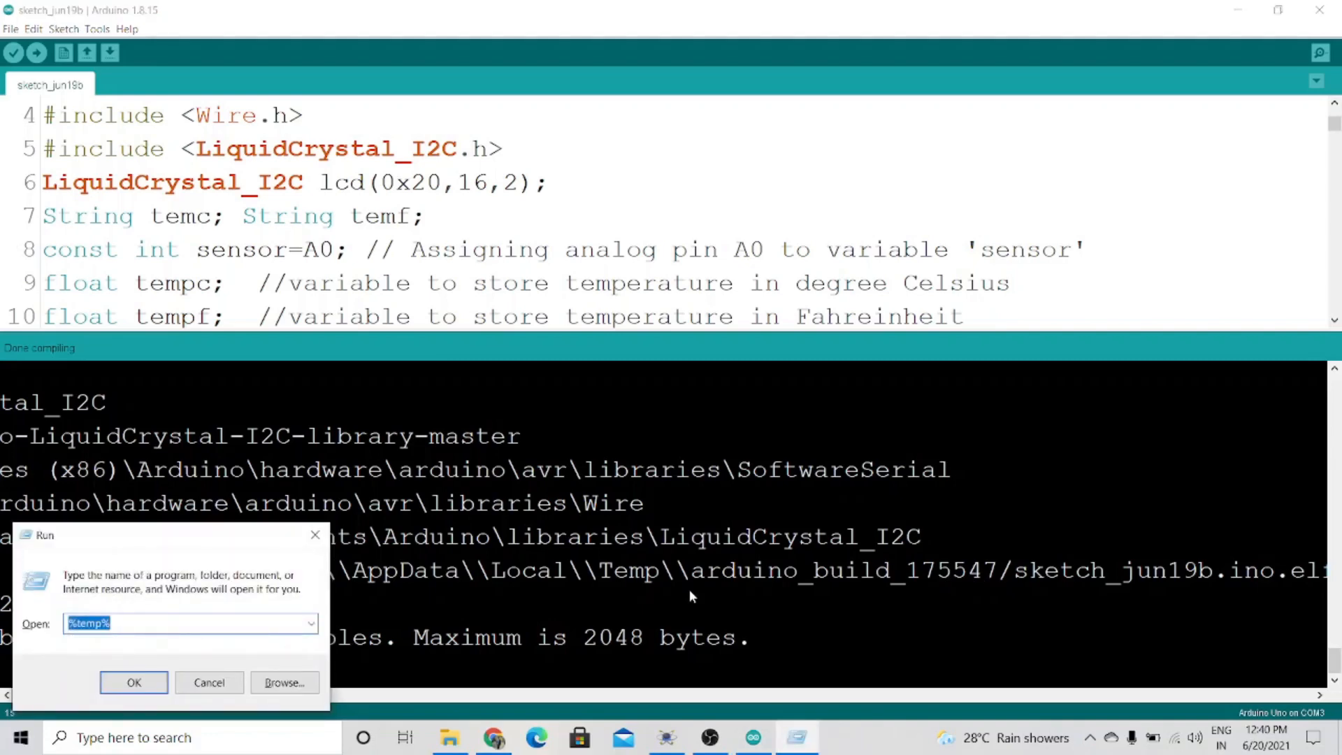
pyautogui.press('Return')
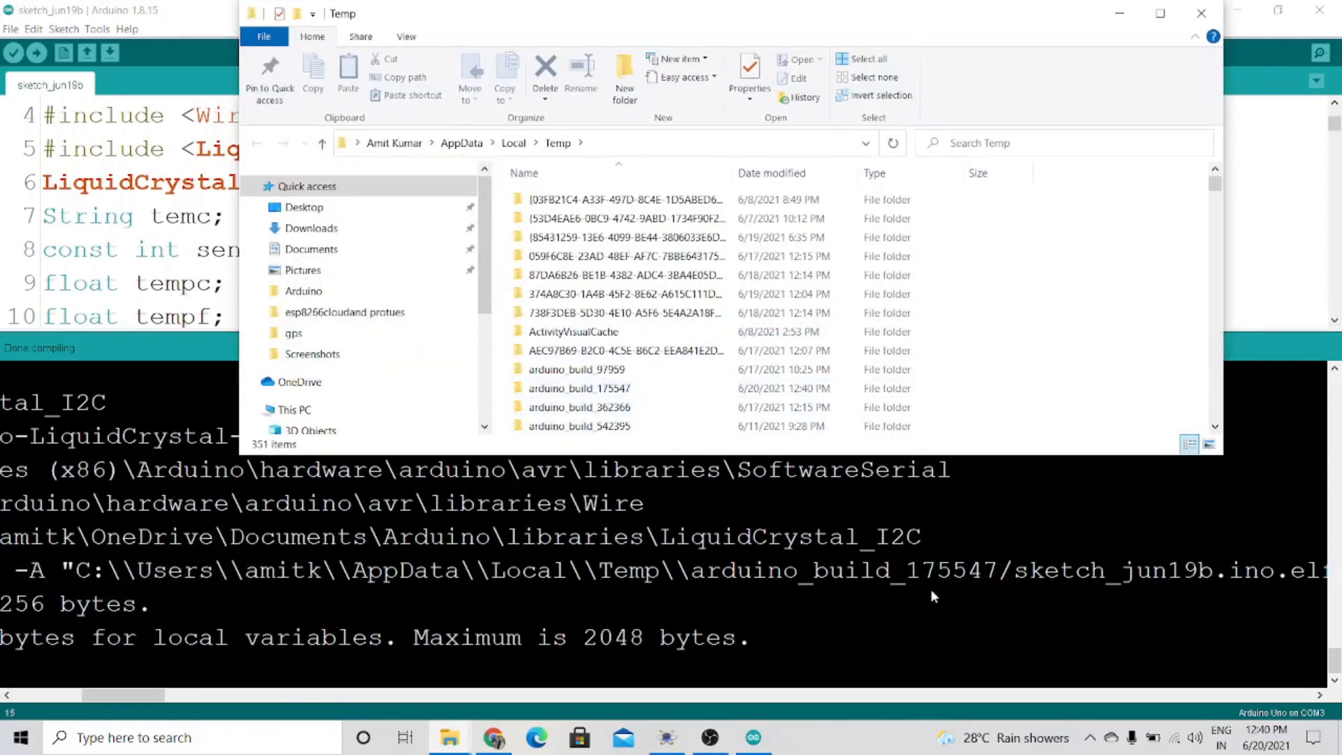
pyautogui.scroll(-1, 682, 377)
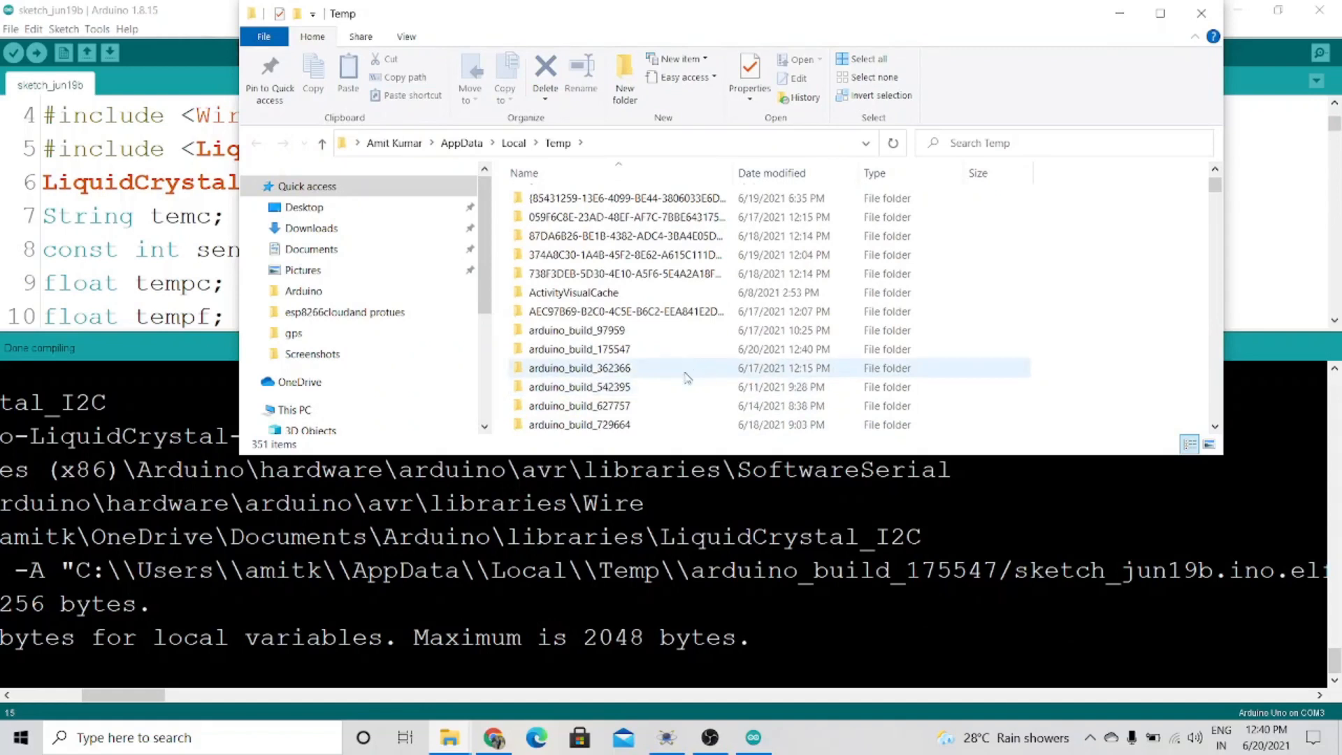
pyautogui.click(649, 349)
pyautogui.doubleClick(649, 350)
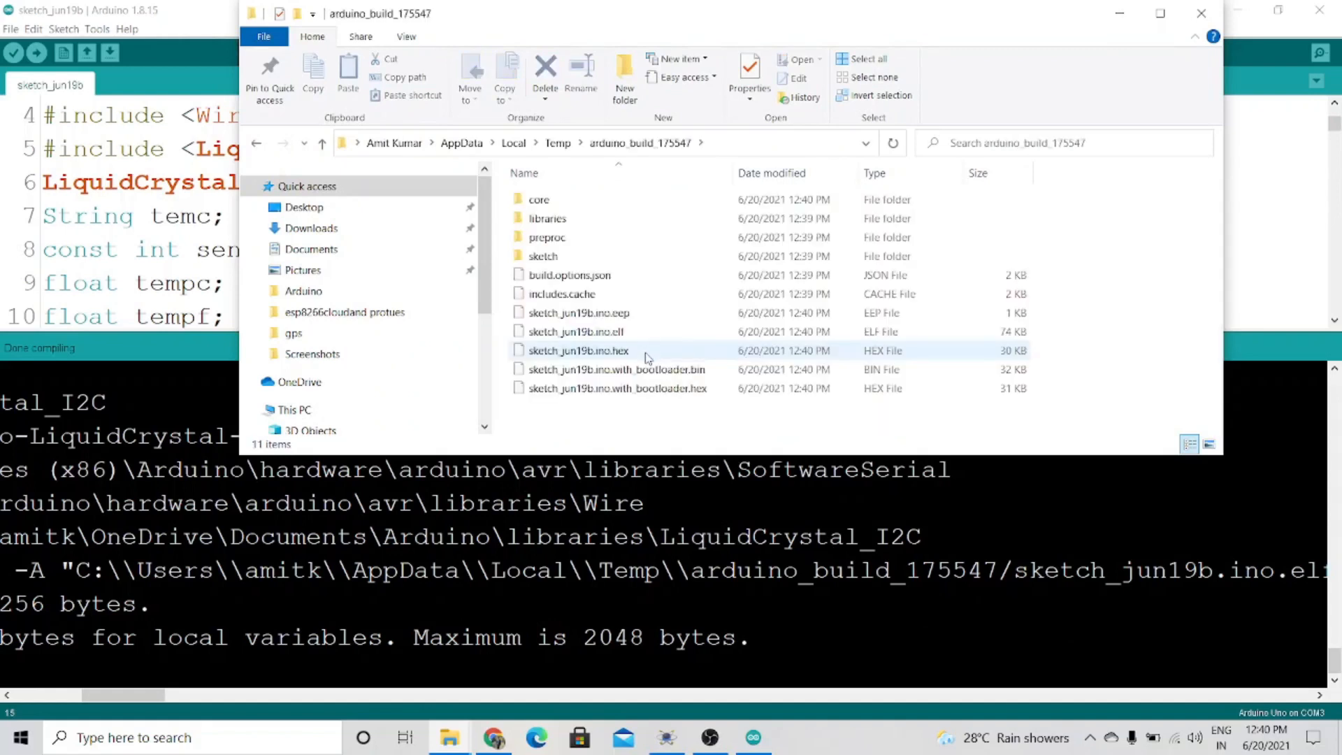
pyautogui.click(607, 354)
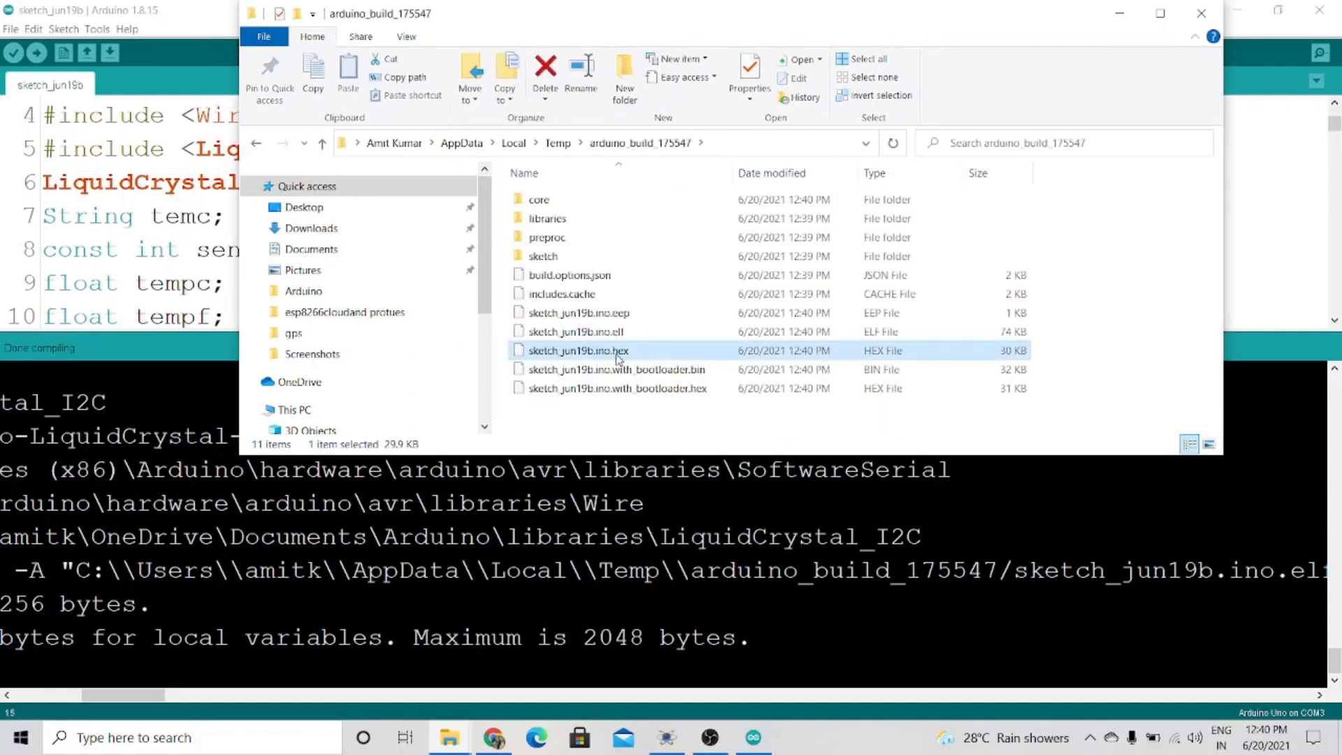
pyautogui.click(1119, 13)
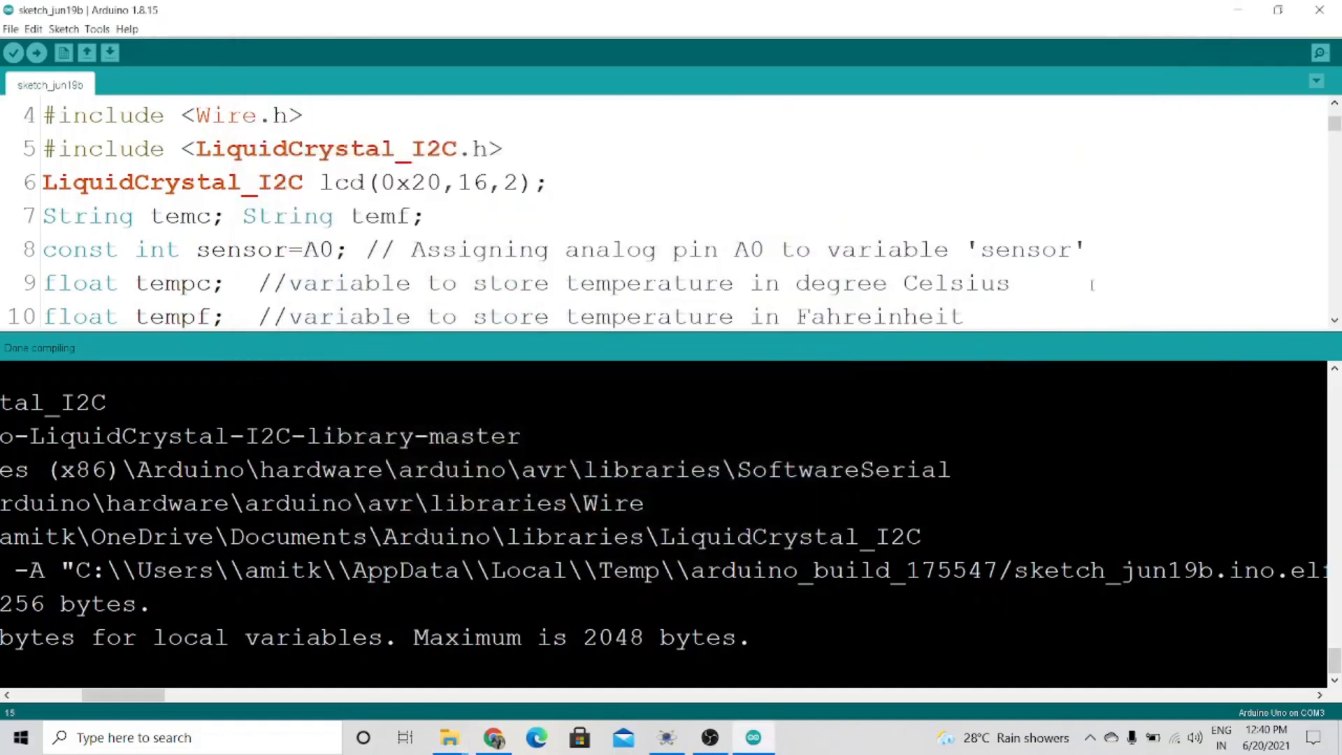
# - Paste the compiled hex into Documents, replacing the existing copy, and load sketch_jun19b.ino.hex as the Arduino Uno's program file in Proteus
pyautogui.click(666, 737)
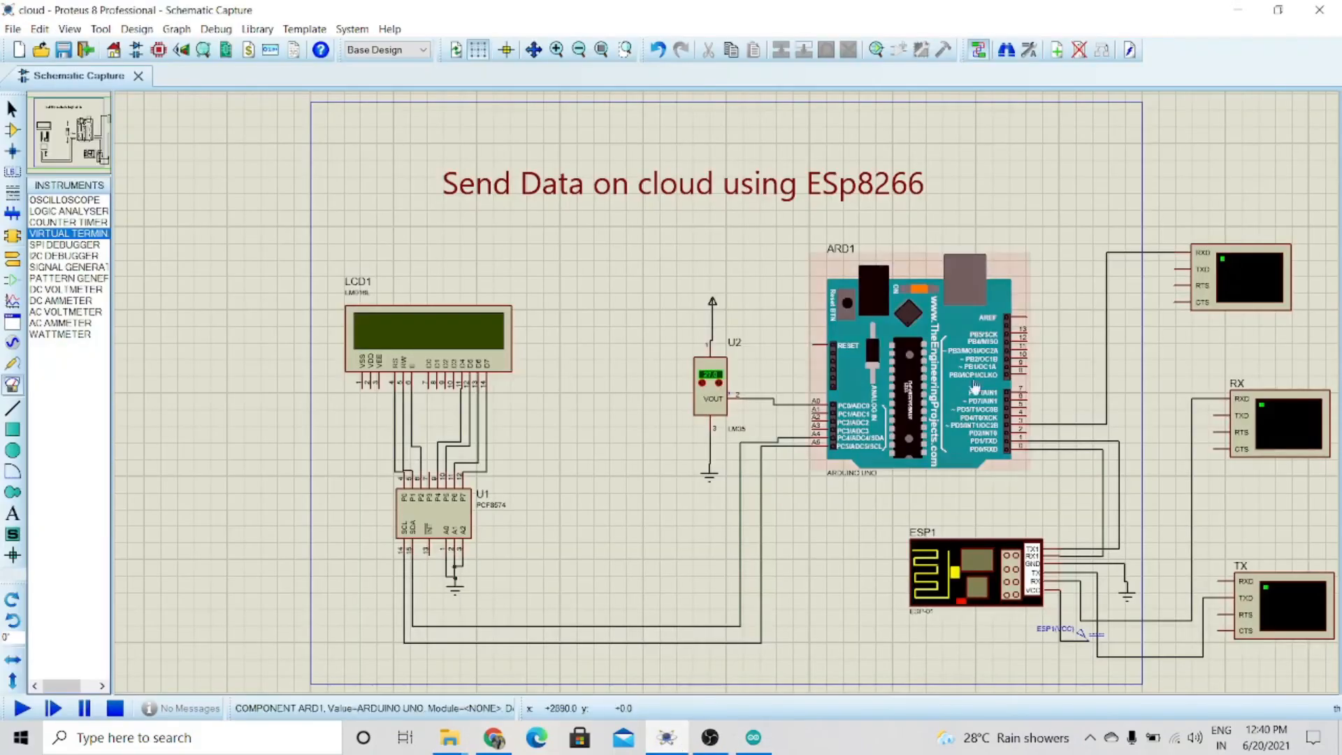
pyautogui.doubleClick(919, 367)
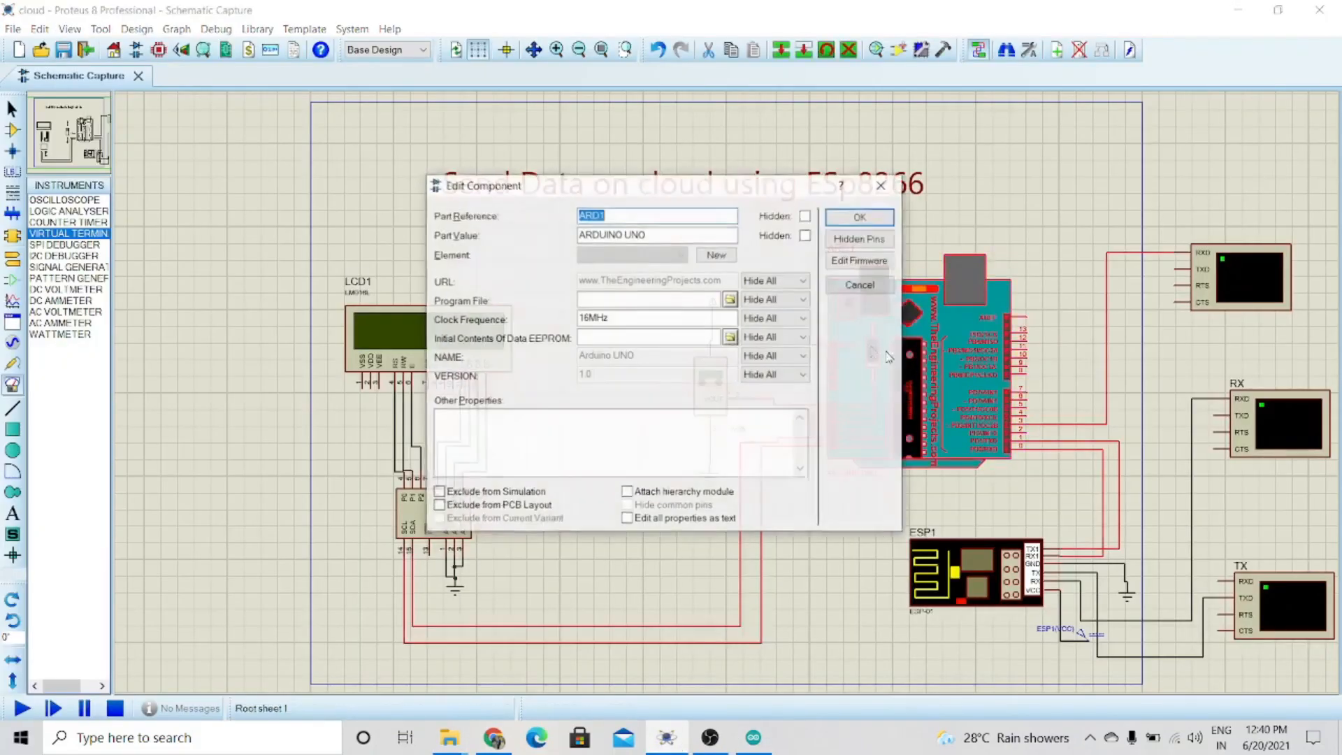
pyautogui.click(729, 299)
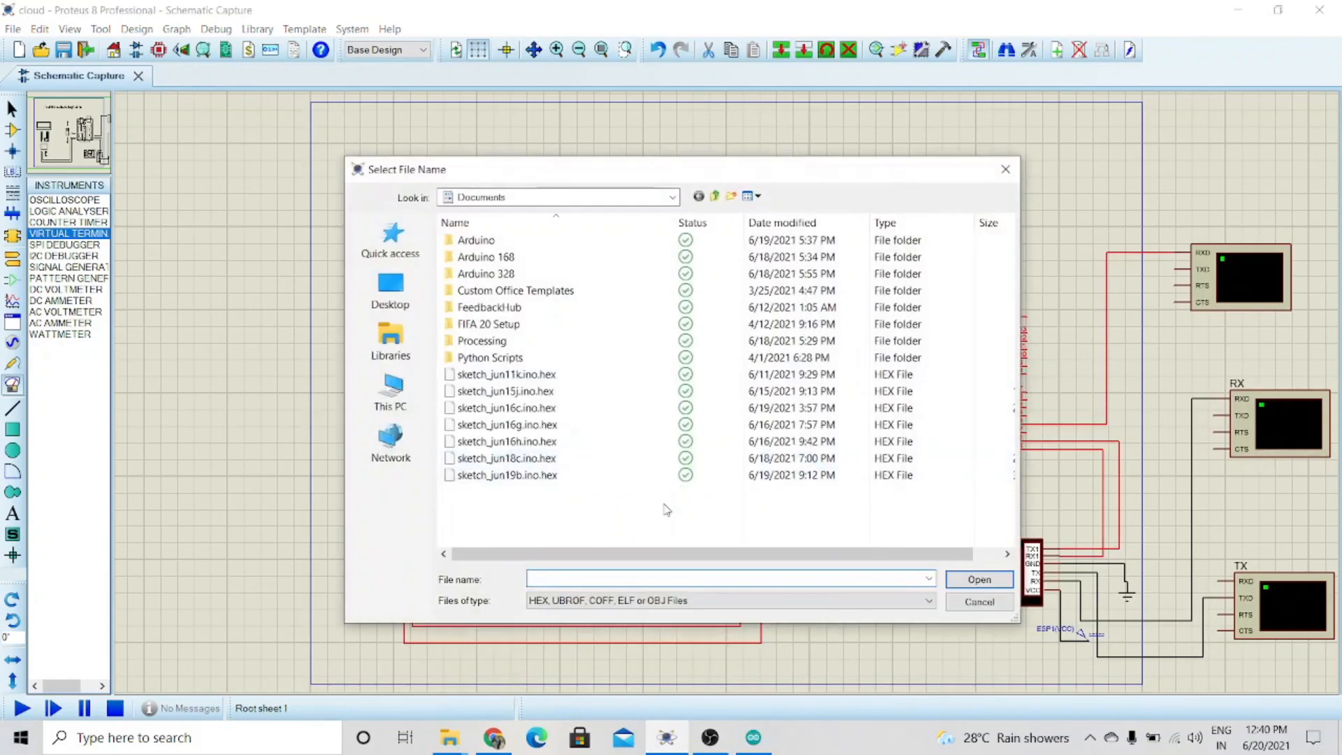
pyautogui.hotkey('ctrl', 'v')
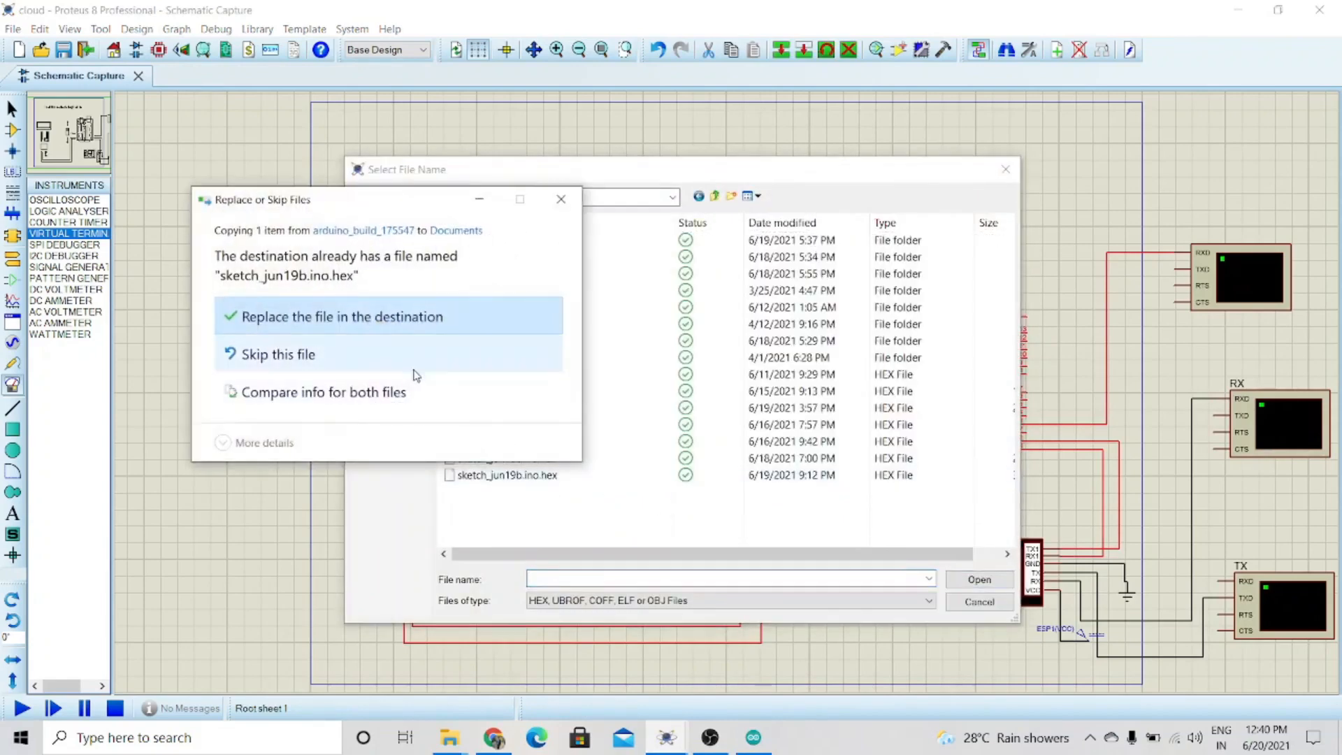
pyautogui.click(389, 318)
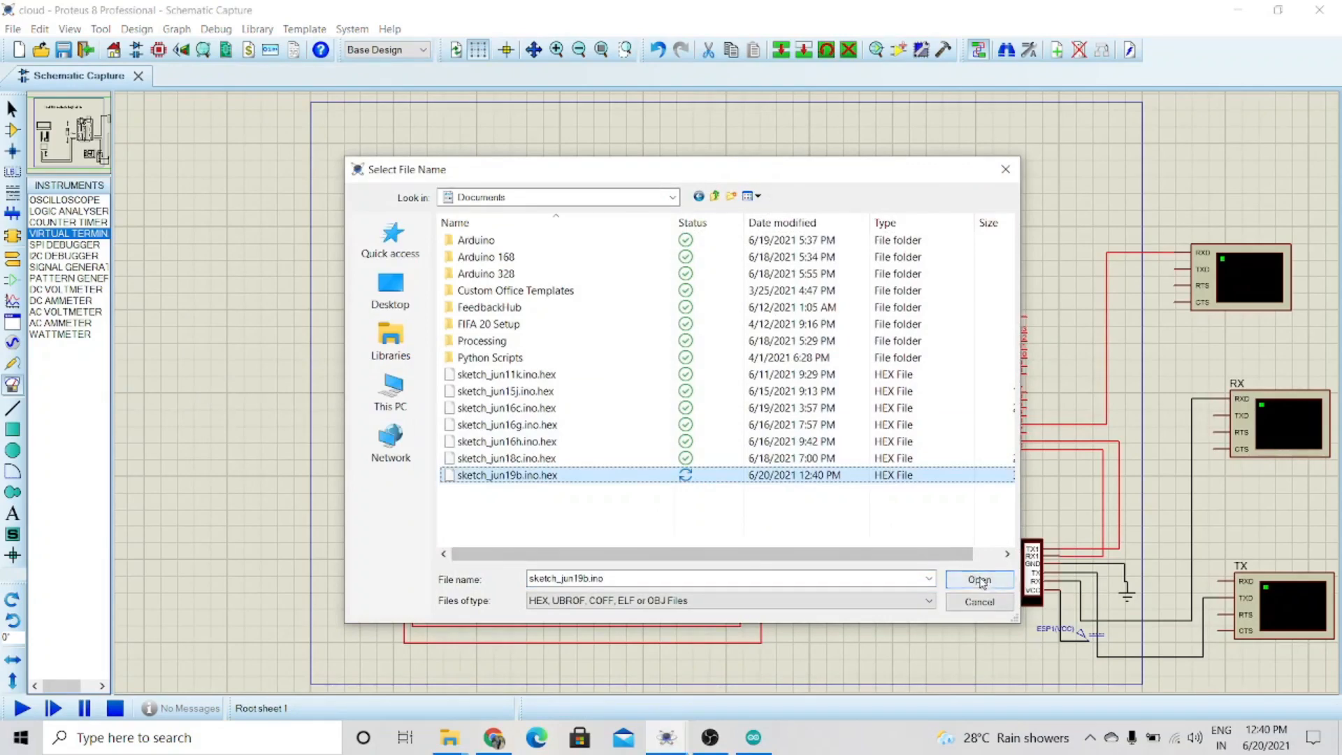
pyautogui.click(978, 580)
pyautogui.click(858, 217)
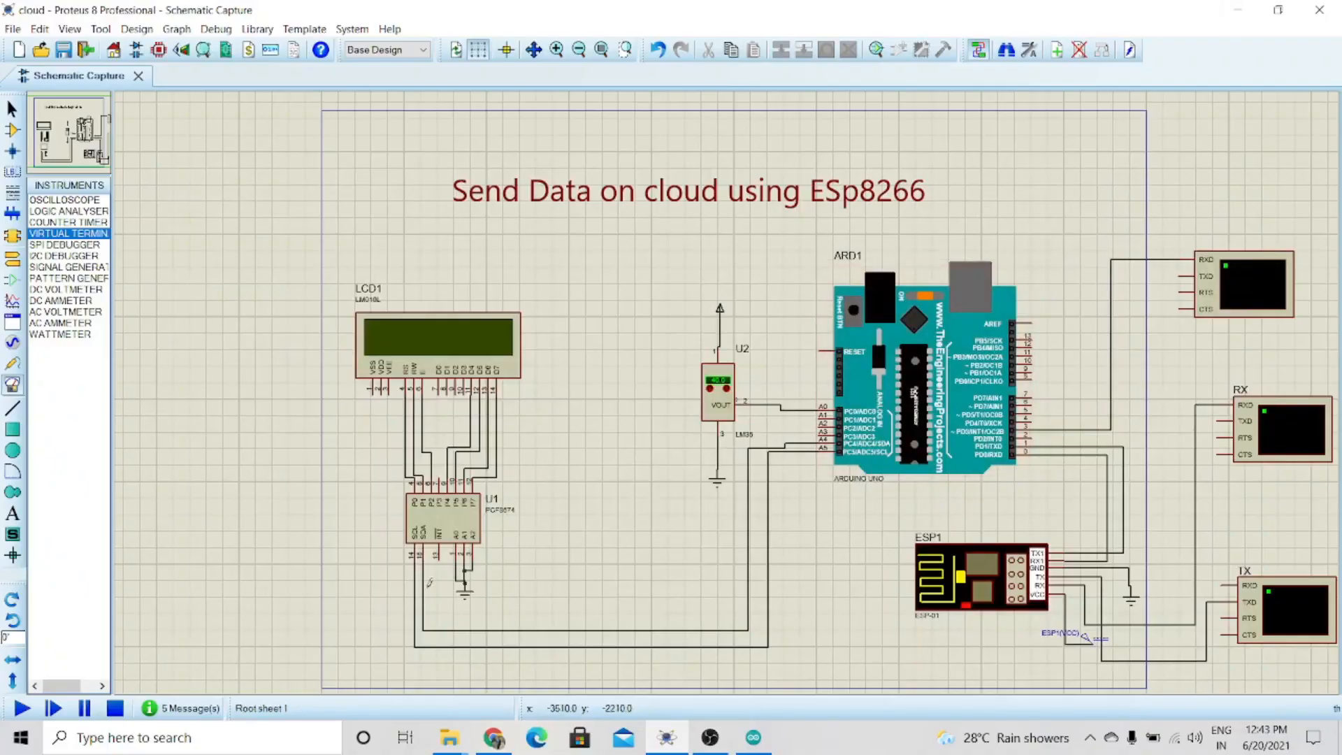
# - Run the simulation to check the LCD and the virtual terminals' output, and stop it
pyautogui.click(28, 700)
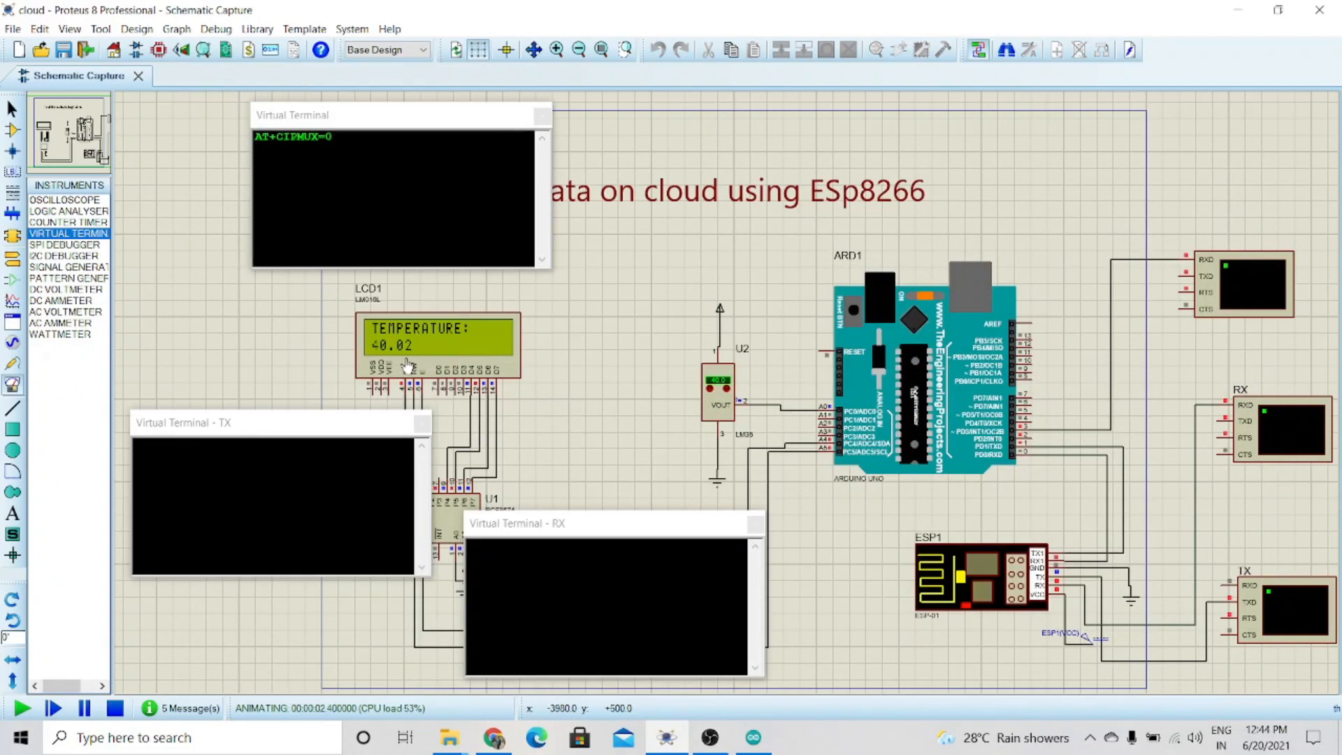
pyautogui.click(115, 708)
# - Lower the LM35 sensor's temperature to 34.0
pyautogui.scroll(2, 720, 388)
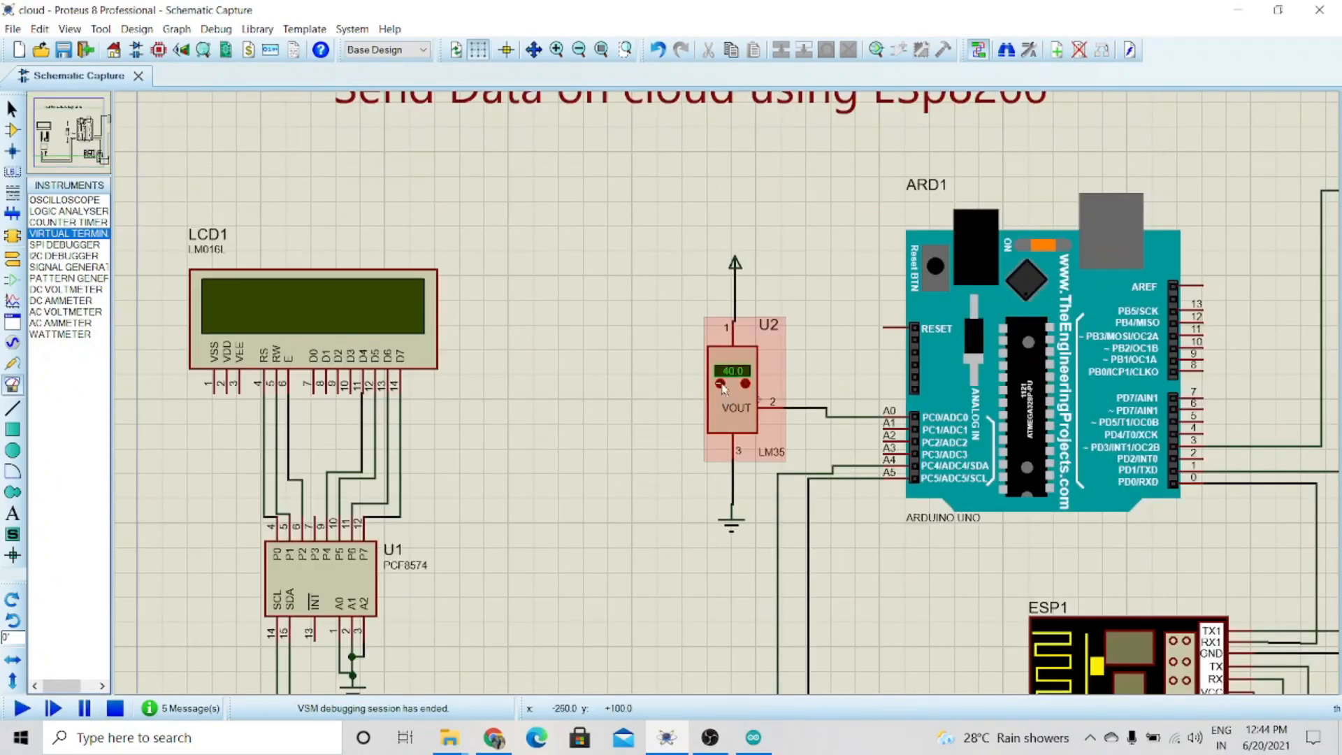
pyautogui.click(720, 383)
pyautogui.click(721, 384)
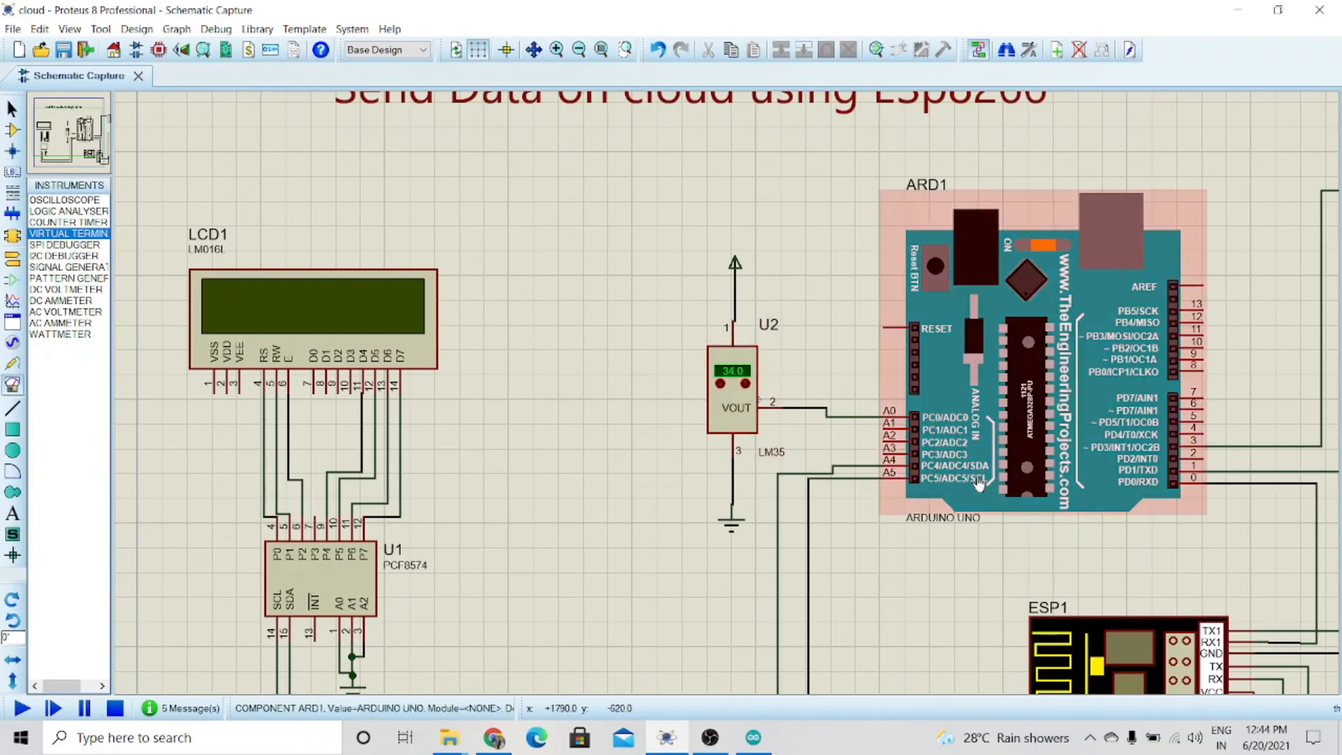
pyautogui.scroll(-1, 974, 480)
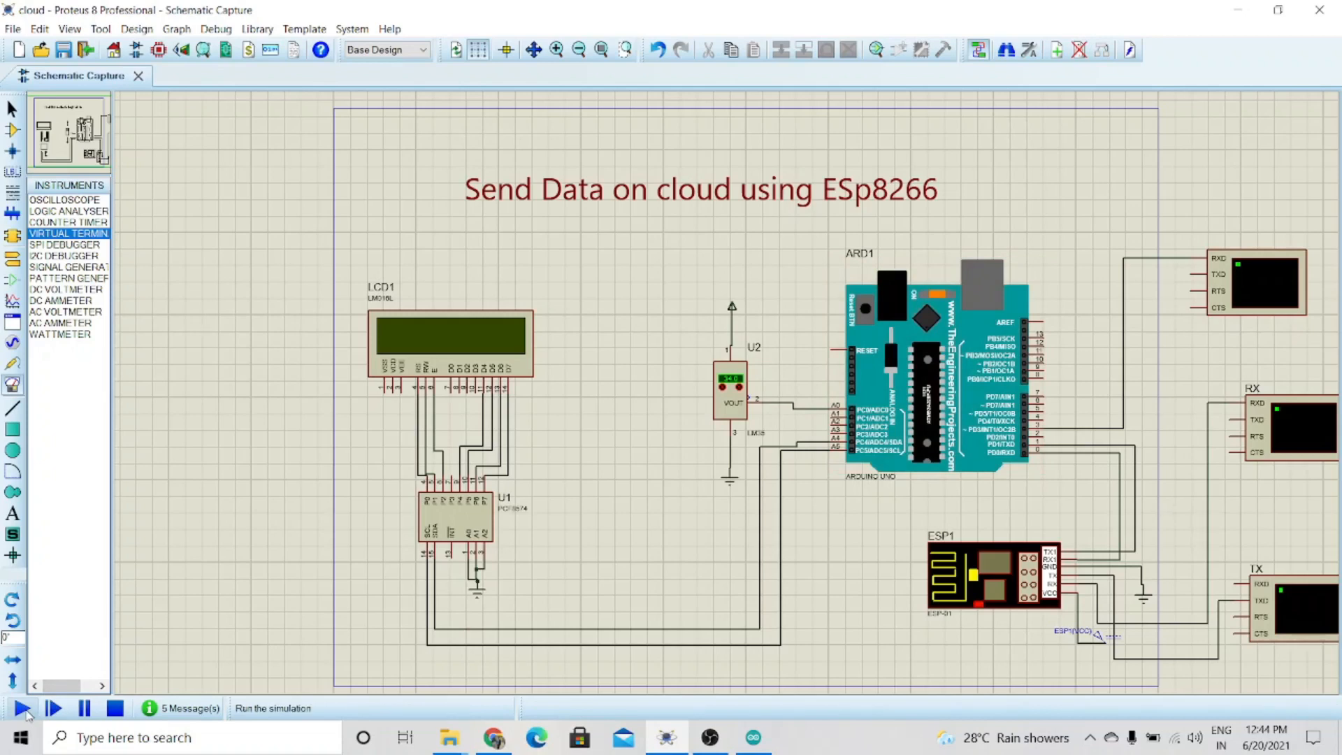
# - Start the simulation and copy the AT+CIPMUX=0 command from the Arduino's virtual terminal into the TX virtual terminal
pyautogui.click(22, 708)
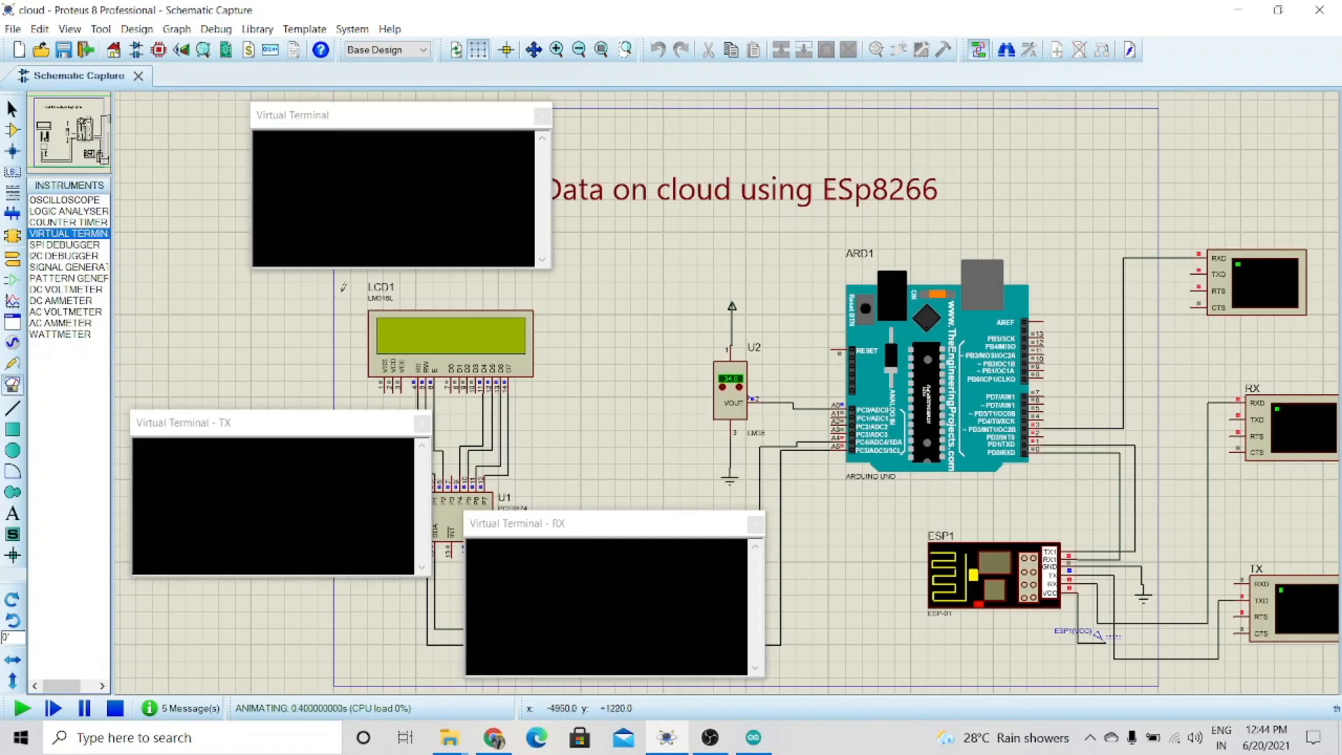
pyautogui.rightClick(388, 198)
pyautogui.click(423, 241)
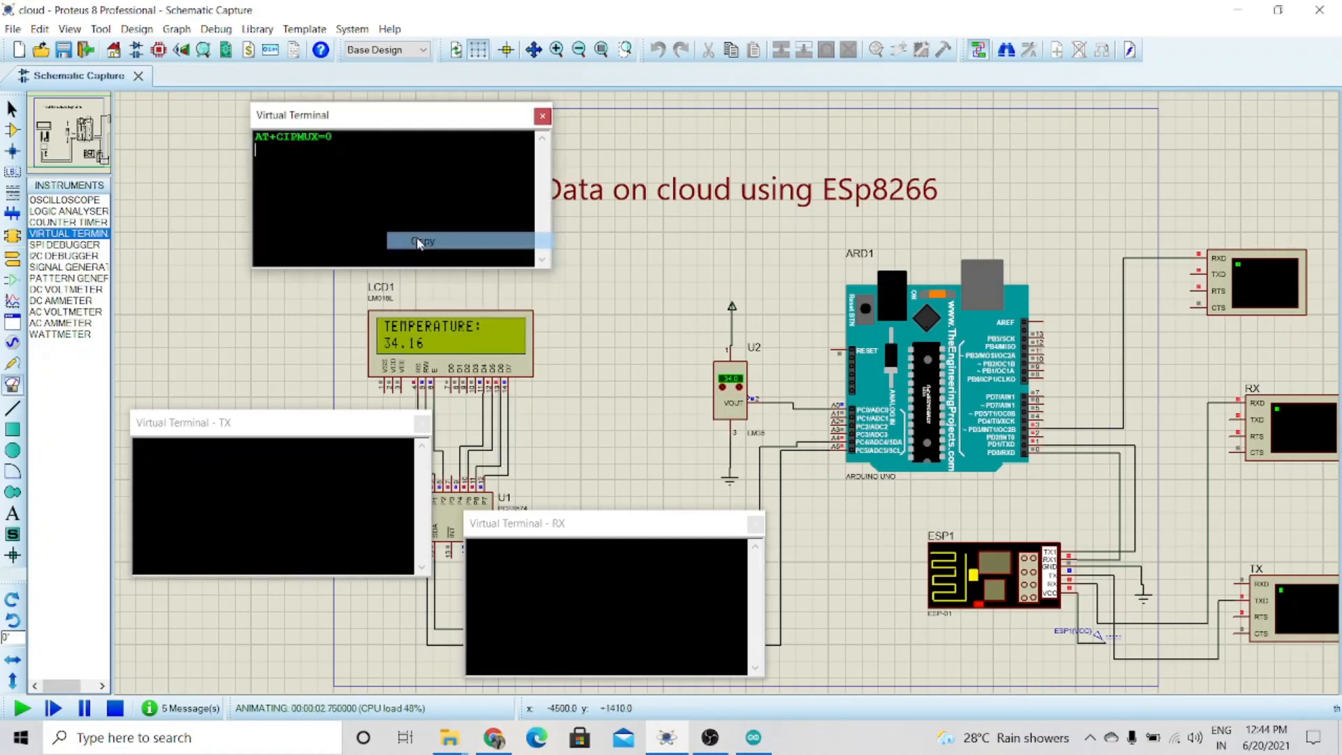
pyautogui.rightClick(304, 505)
pyautogui.click(327, 546)
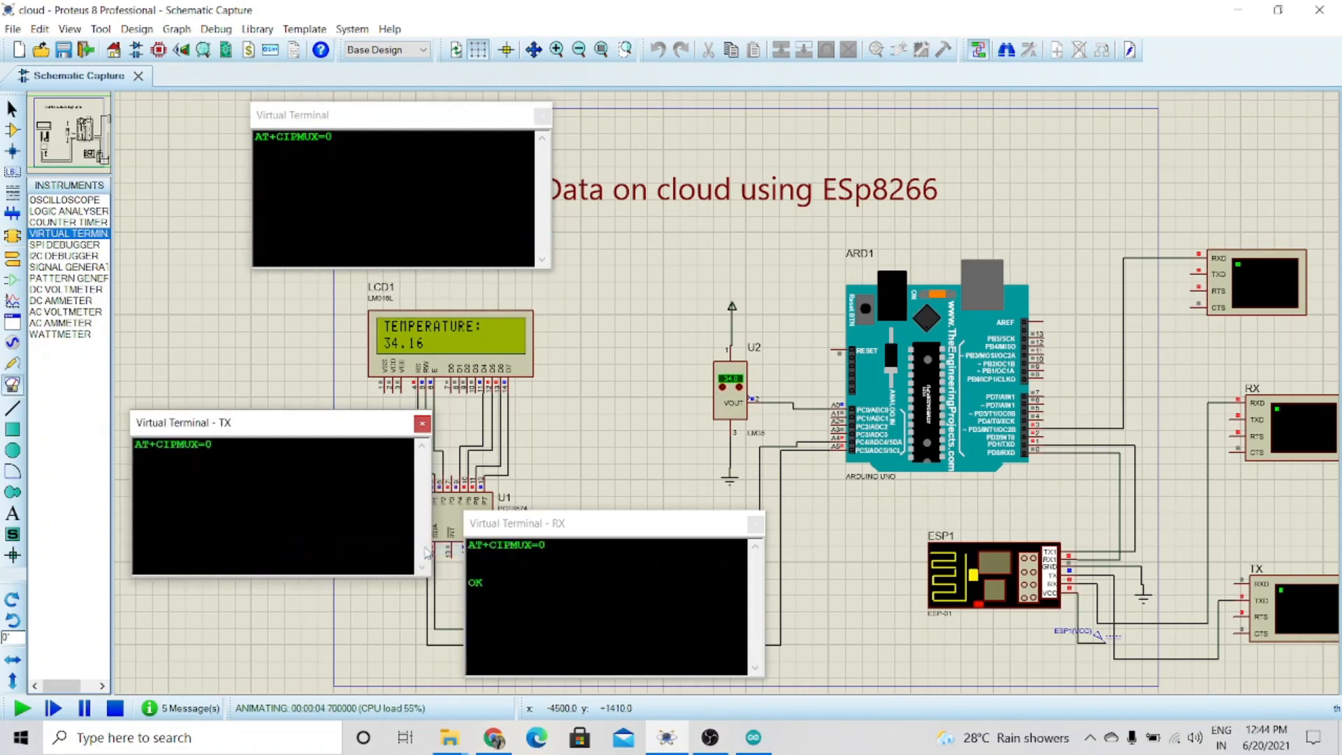
# - Clear the Arduino and TX terminals and copy the AT+CIPSTART TCP command for api.thingspeak.com from the Arduino's terminal into TX
pyautogui.rightClick(353, 149)
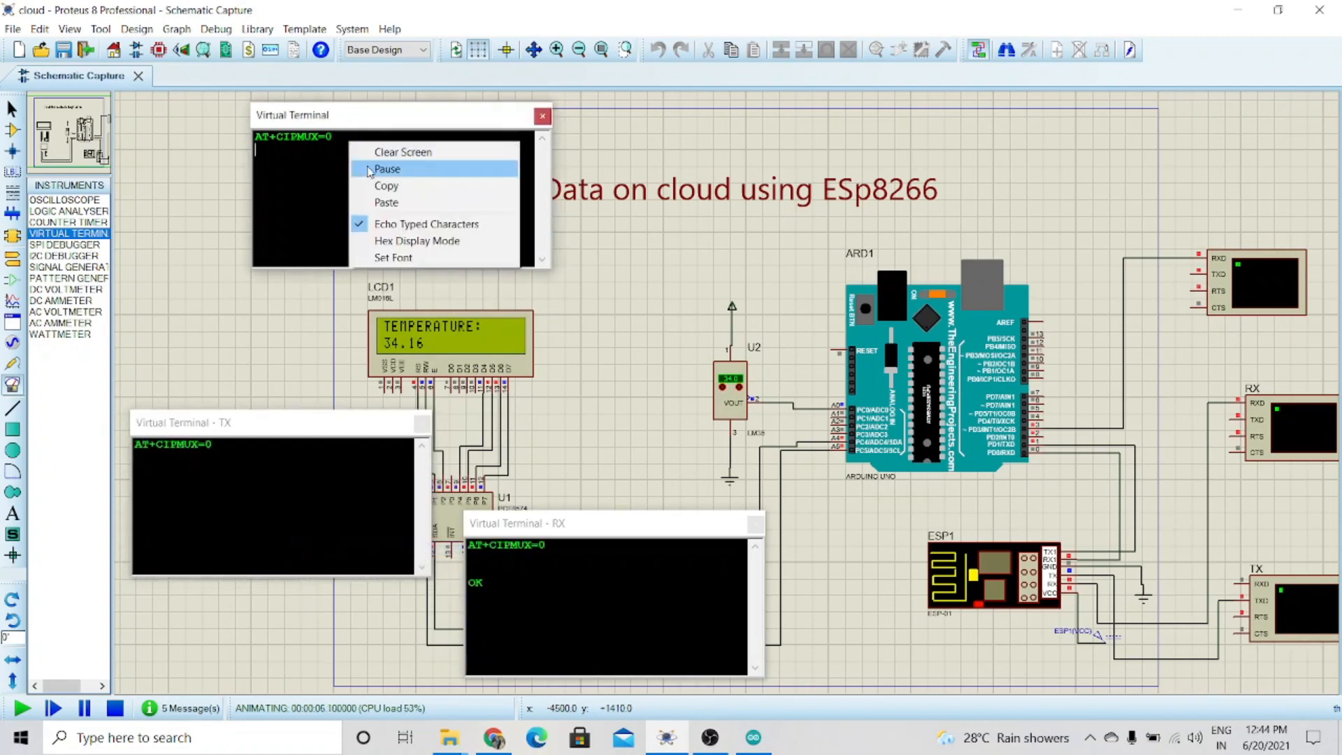
pyautogui.click(376, 153)
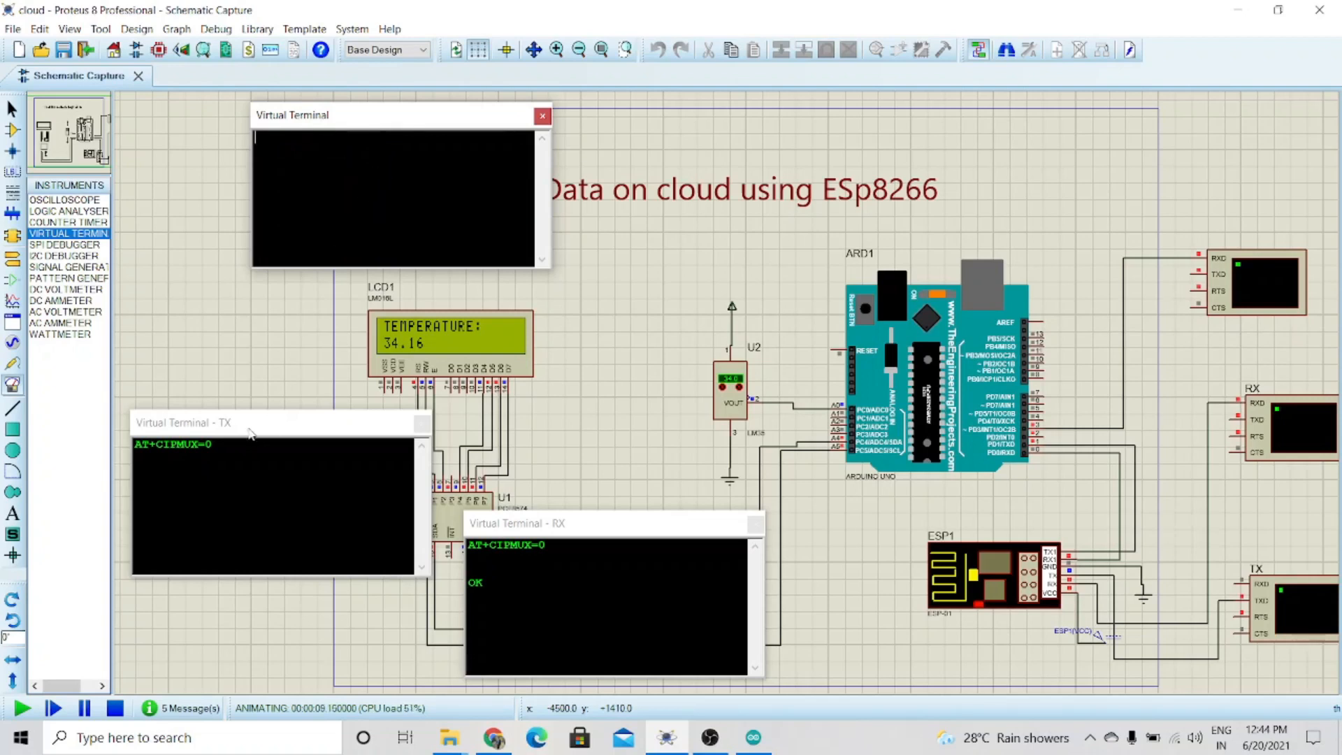
pyautogui.hotkey('ctrl', 'v')
pyautogui.rightClick(386, 201)
pyautogui.click(400, 225)
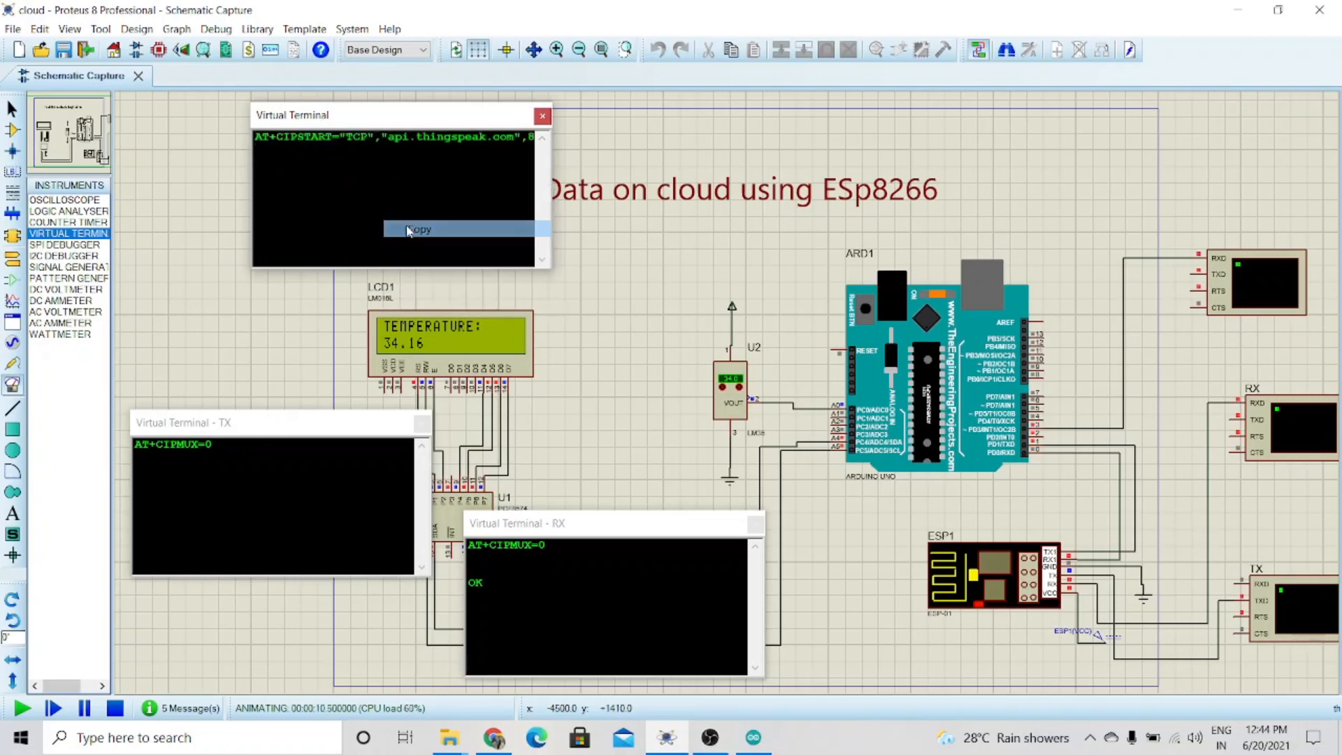
pyautogui.rightClick(251, 492)
pyautogui.click(253, 495)
pyautogui.rightClick(244, 480)
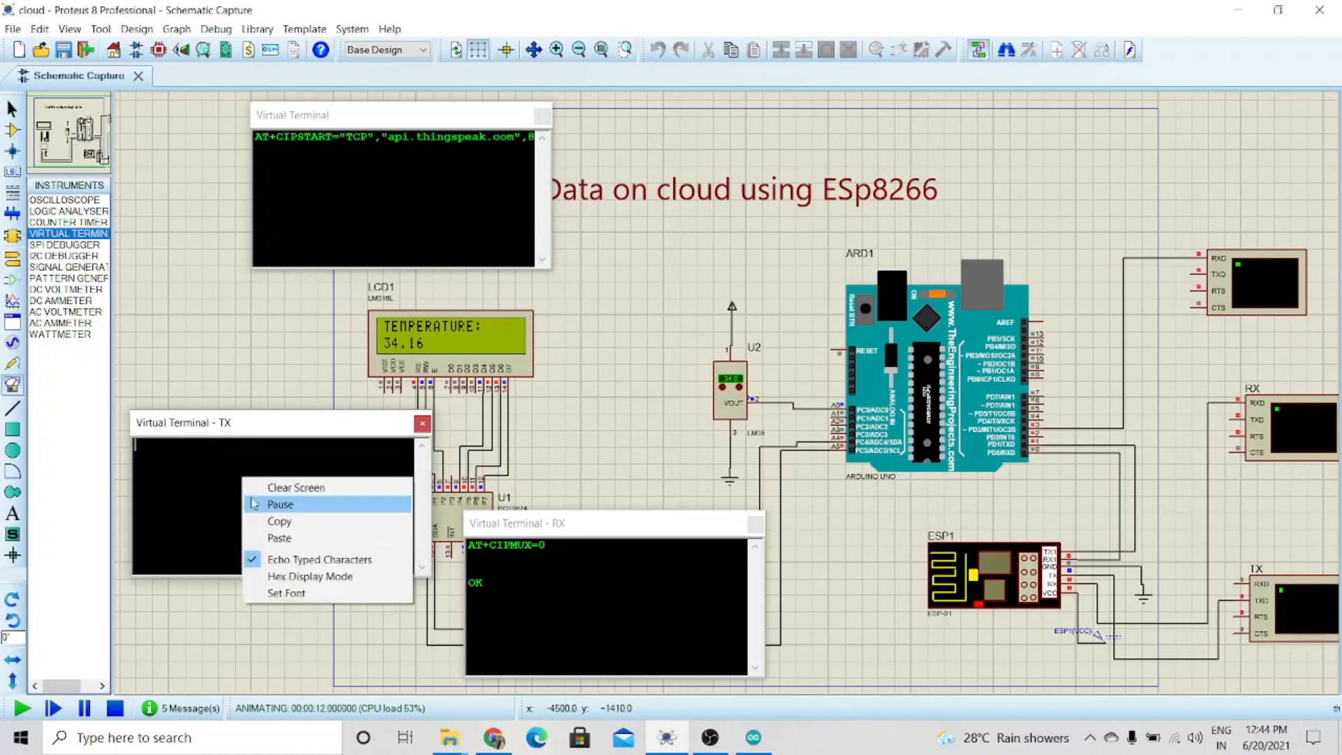
pyautogui.click(278, 538)
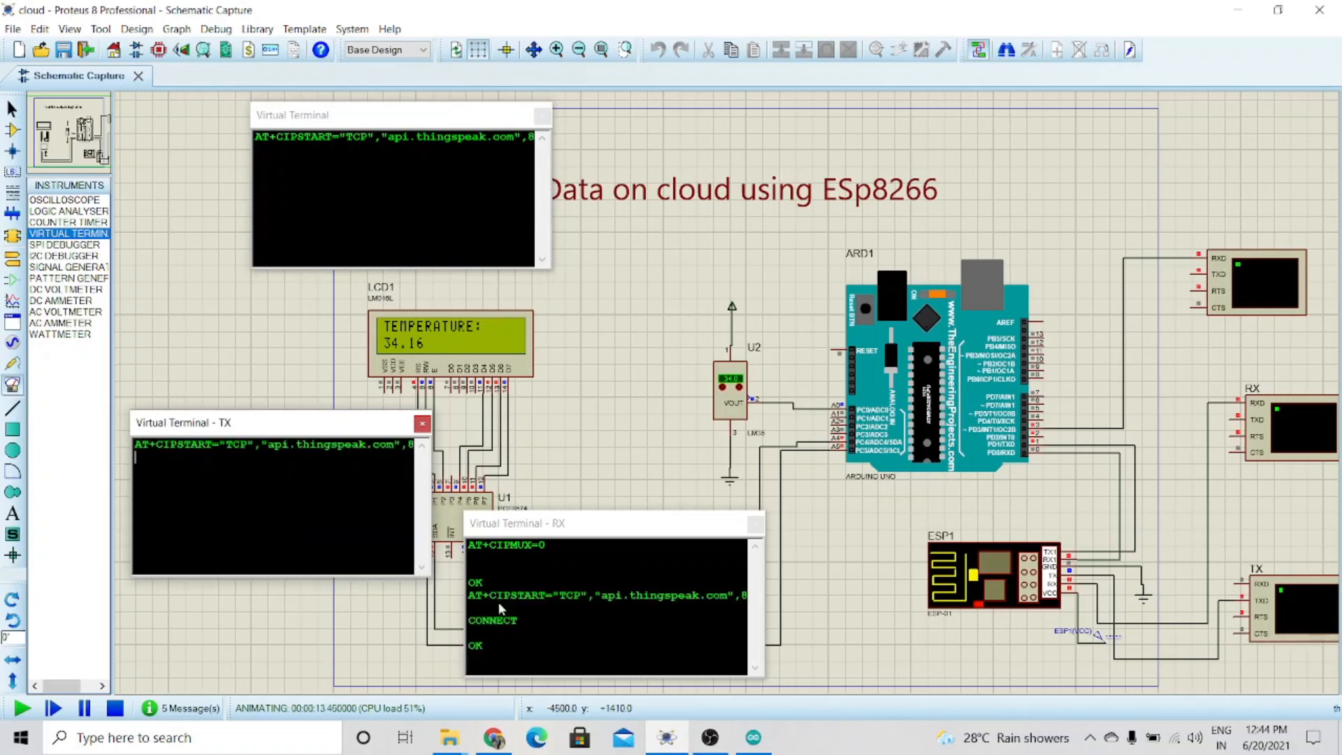
# - Clear the Arduino's terminal, copy its AT+CIPSEND=51 command, and paste it into the cleared TX terminal
pyautogui.rightClick(383, 184)
pyautogui.click(396, 190)
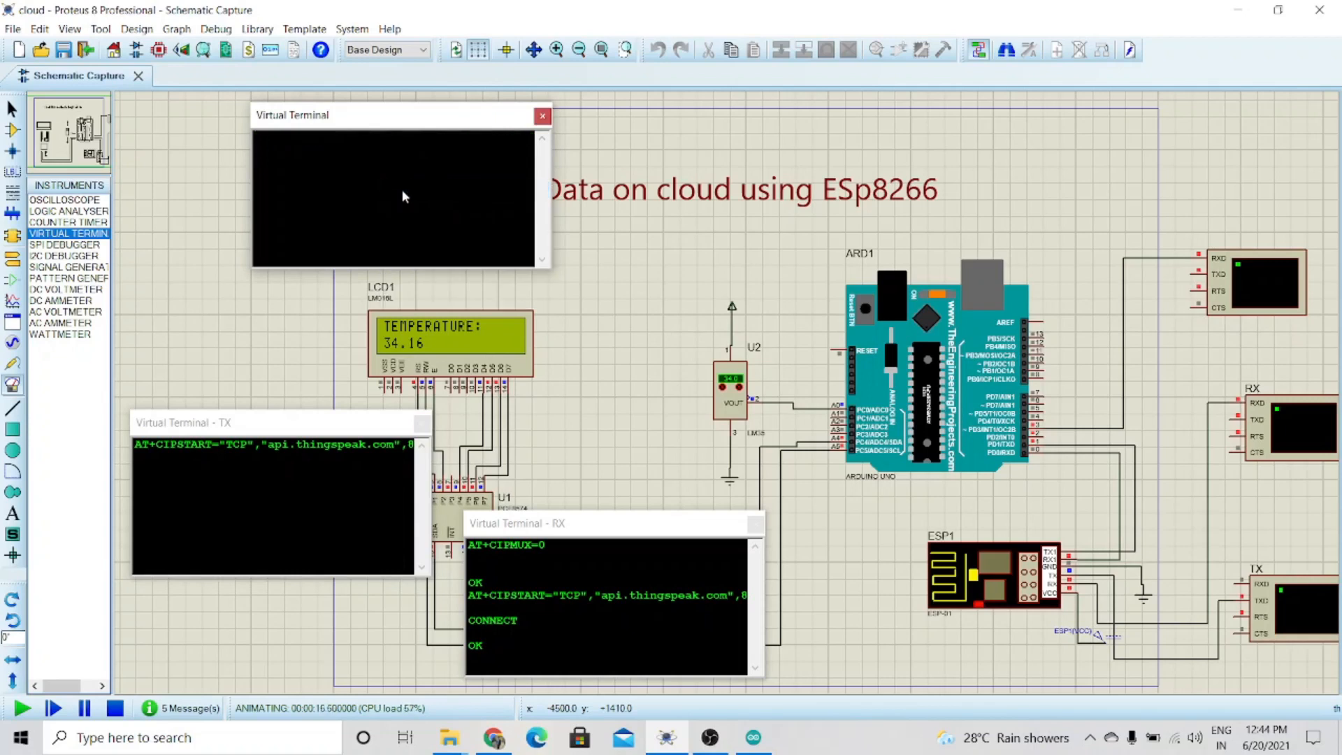
pyautogui.rightClick(395, 177)
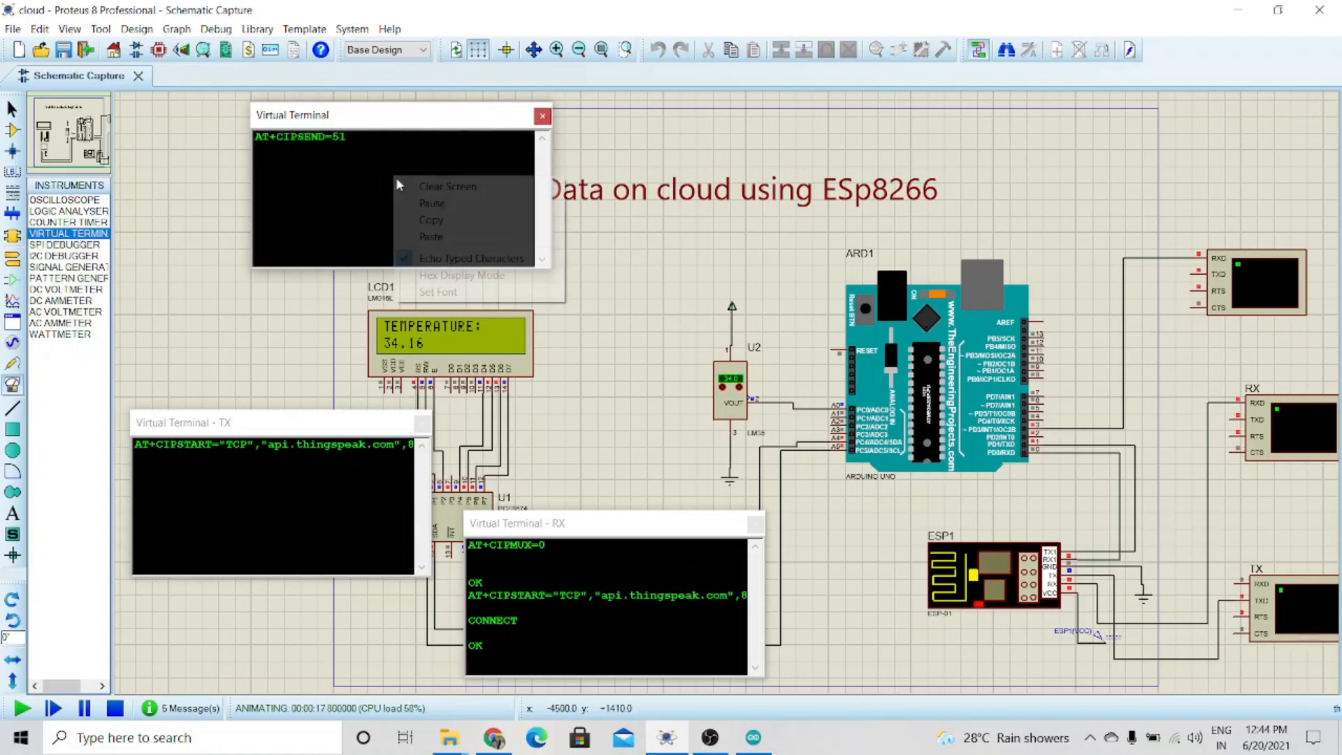
pyautogui.click(426, 221)
pyautogui.rightClick(320, 466)
pyautogui.click(329, 476)
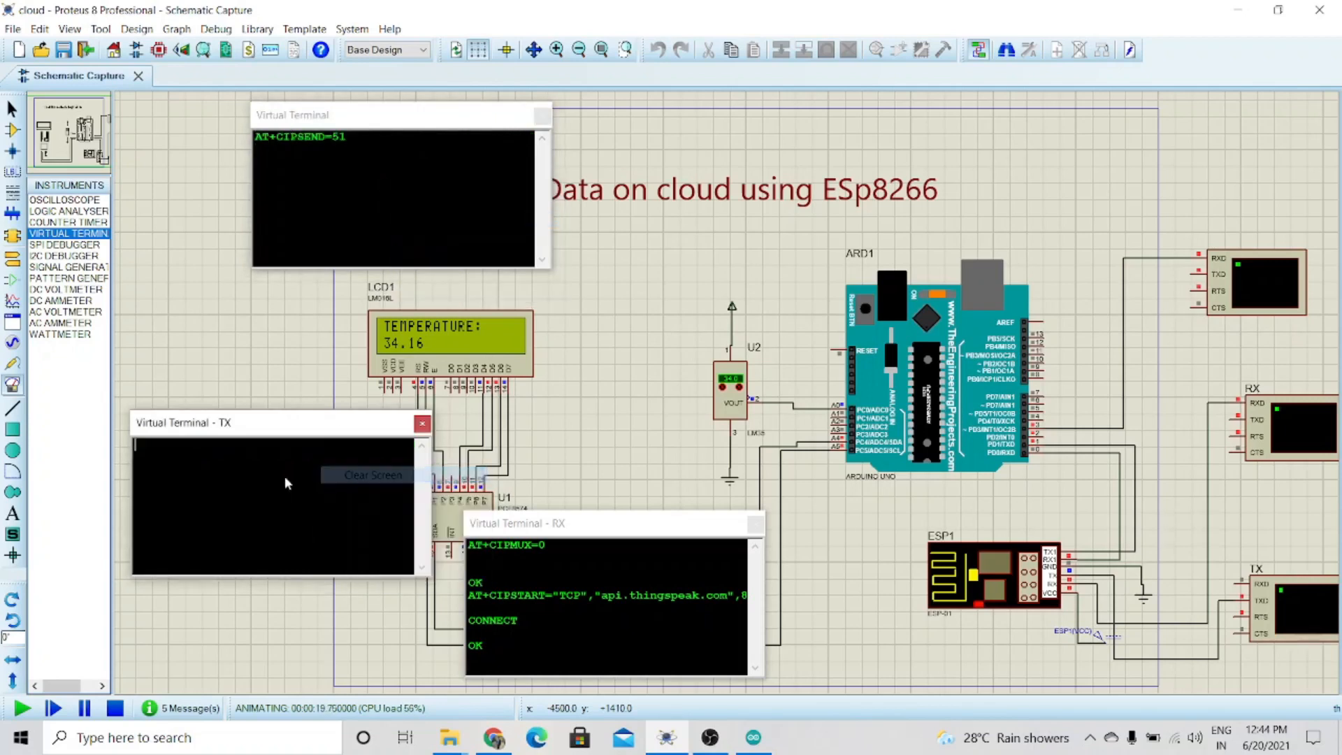
pyautogui.rightClick(282, 475)
pyautogui.click(309, 535)
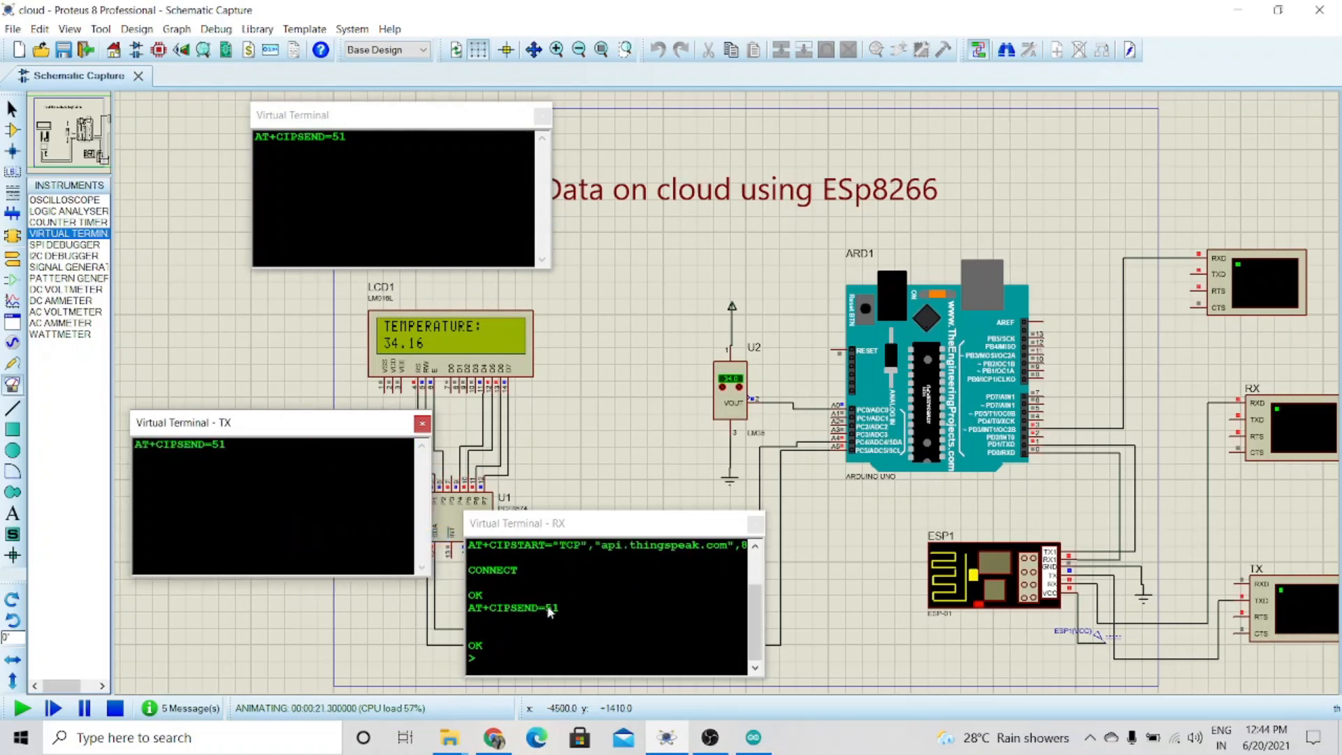
# - Clear the Arduino's virtual terminal and widen its window to about twice its width
pyautogui.rightClick(390, 207)
pyautogui.click(447, 210)
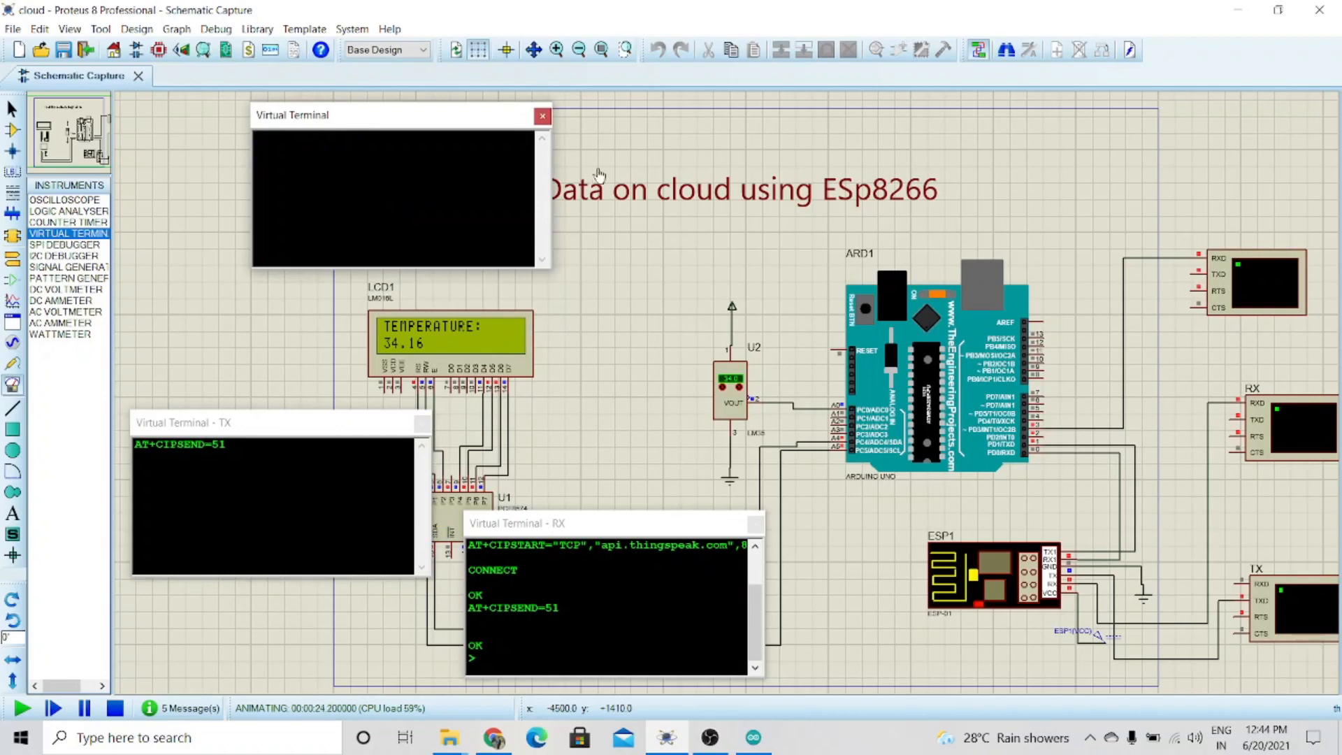
pyautogui.moveTo(552, 151); pyautogui.dragTo(868, 150)
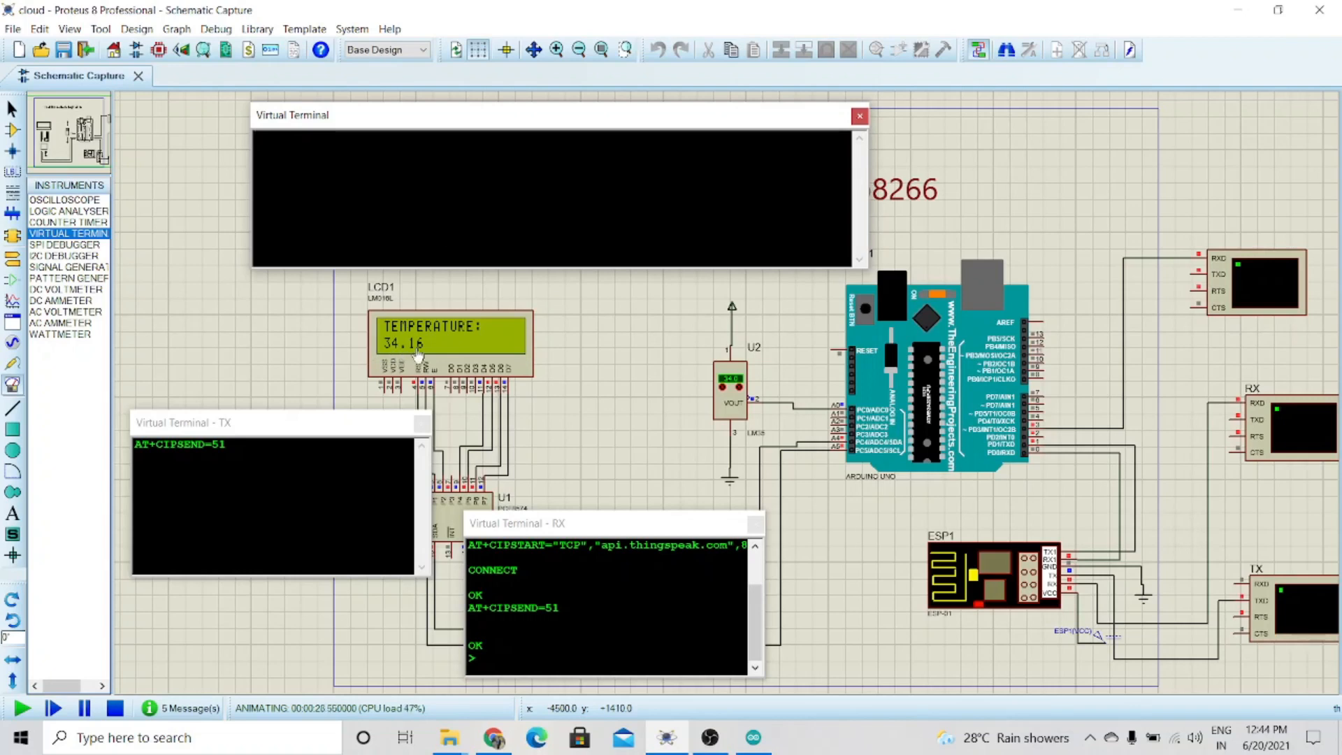
pyautogui.rightClick(251, 478)
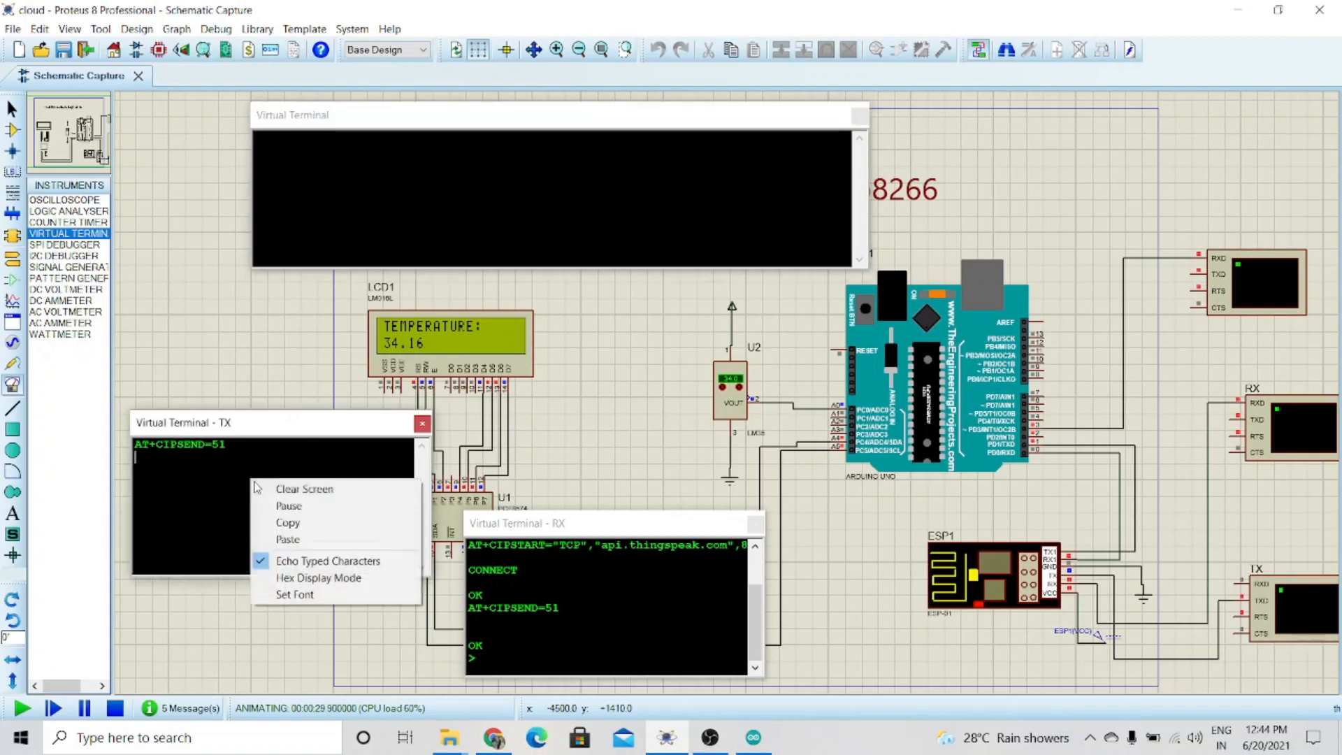
pyautogui.click(272, 504)
pyautogui.rightClick(275, 482)
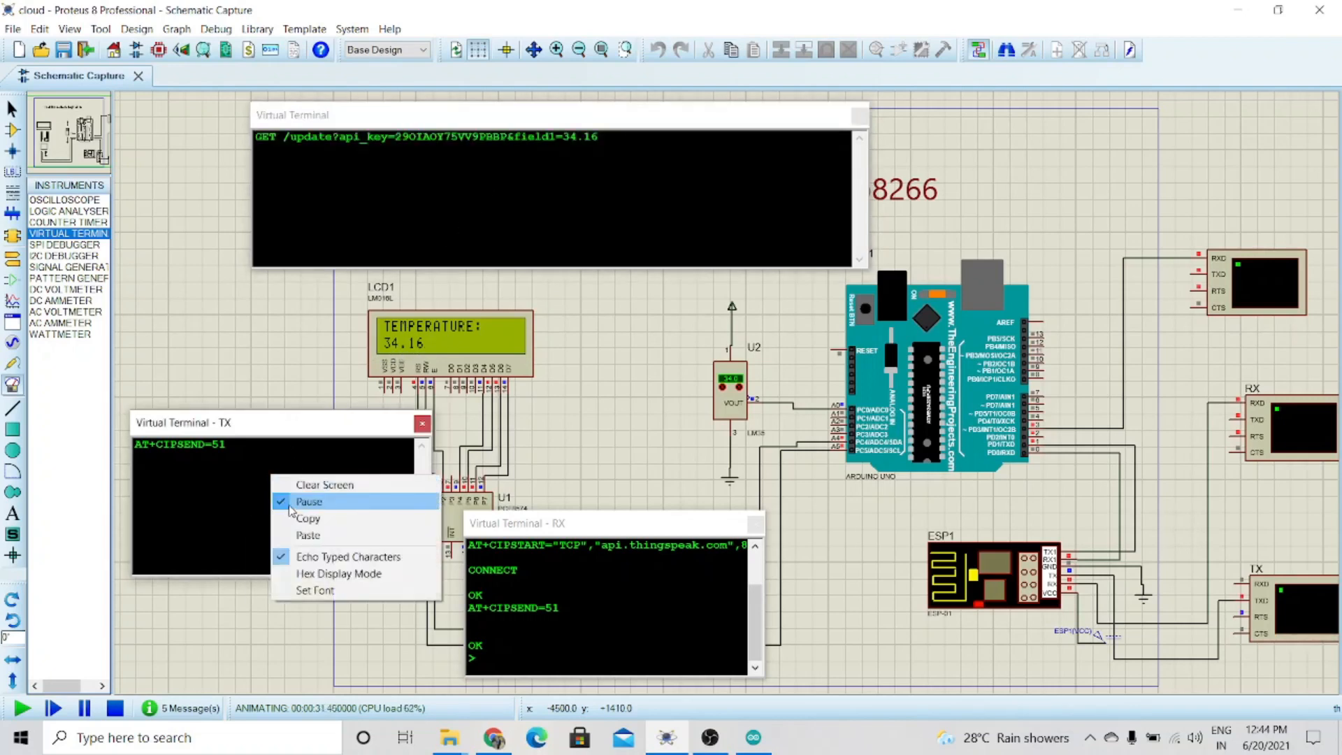
pyautogui.click(289, 504)
# - Copy the GET /update request with the API key and field1=34.16 from the Arduino's terminal into the cleared TX terminal
pyautogui.rightClick(454, 203)
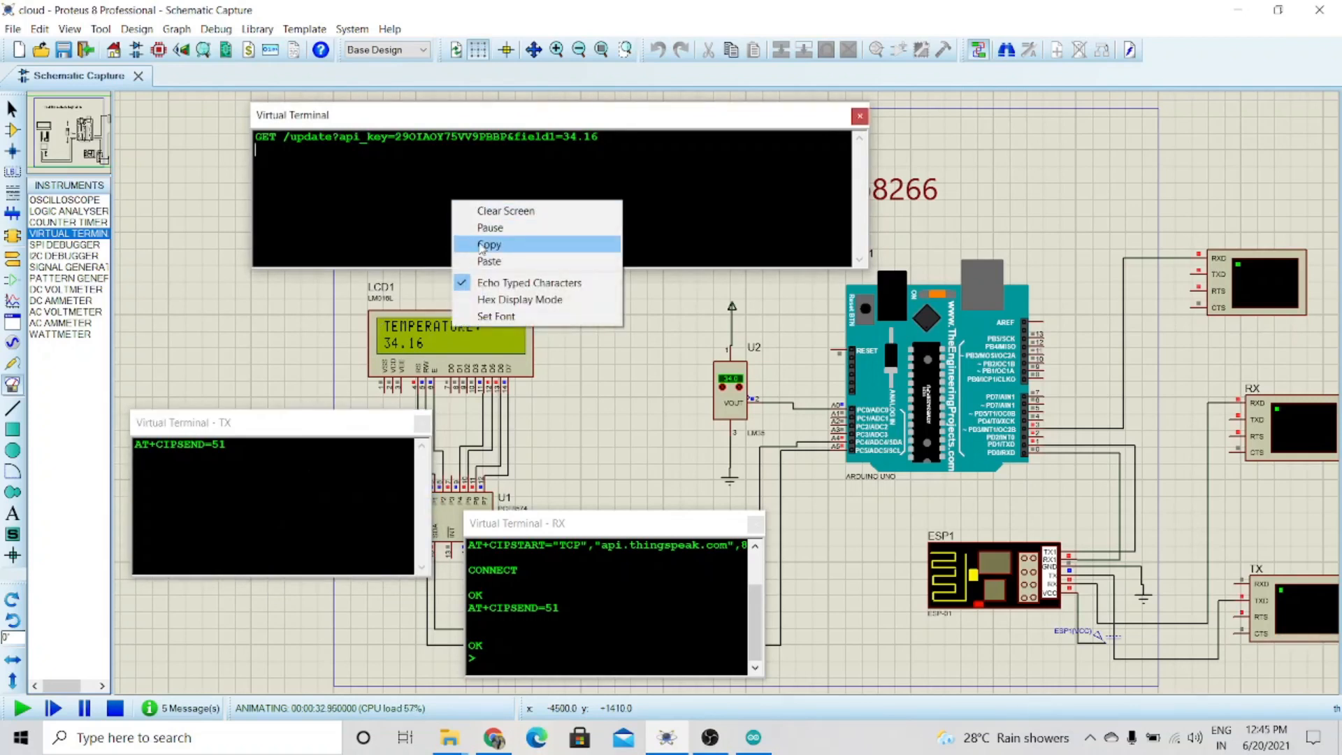
pyautogui.click(490, 244)
pyautogui.rightClick(289, 461)
pyautogui.click(288, 462)
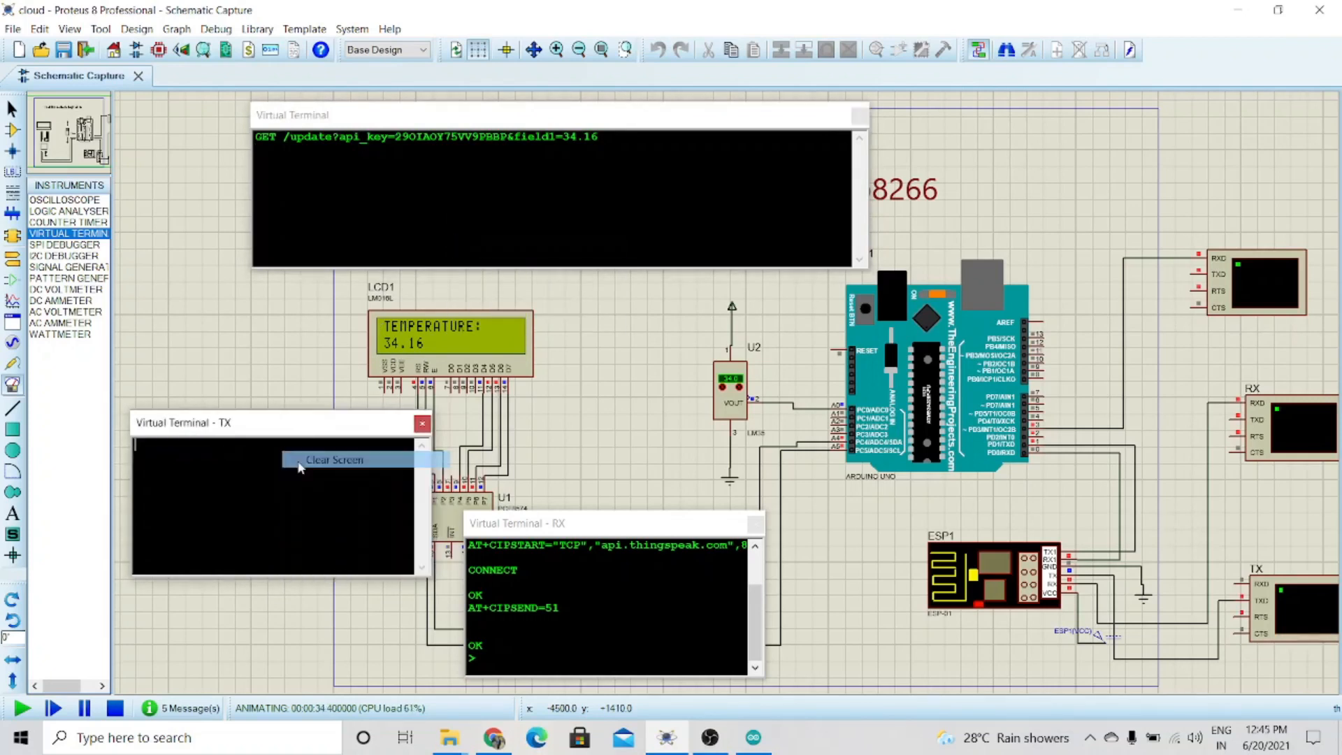
pyautogui.rightClick(281, 471)
pyautogui.click(311, 529)
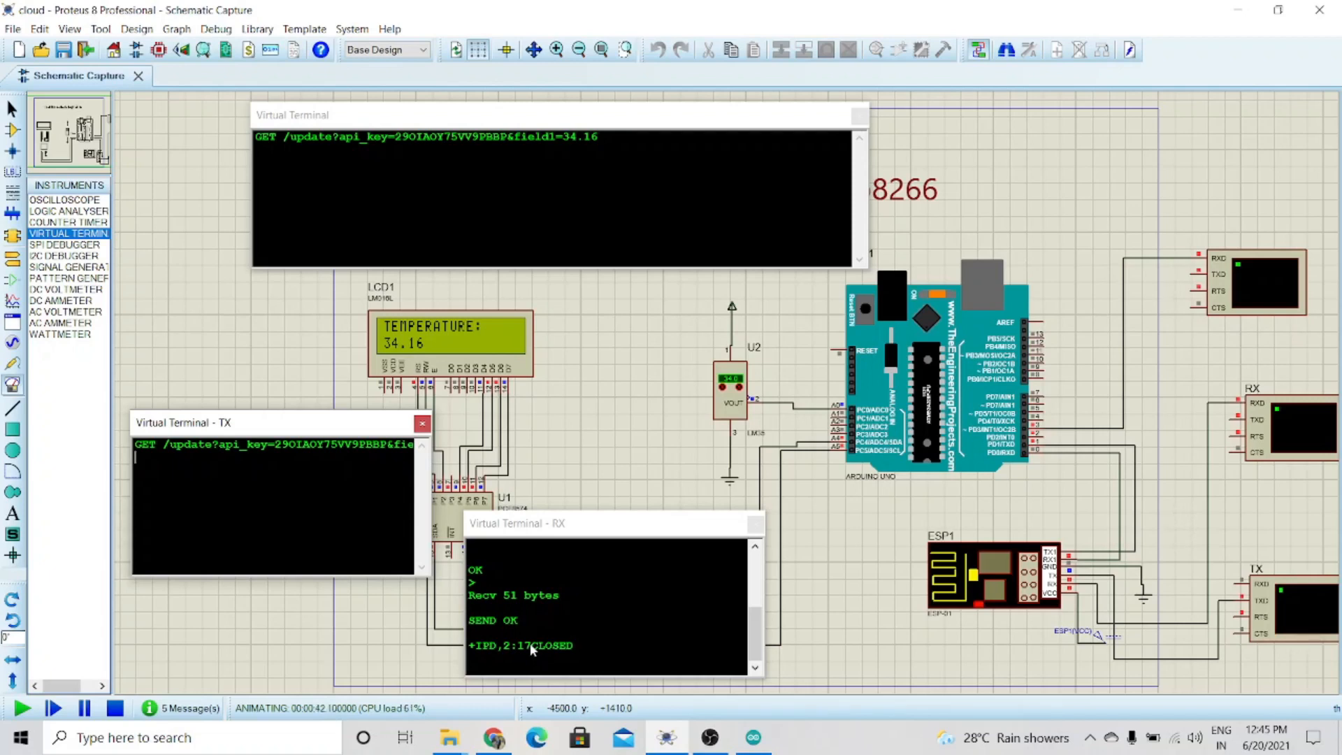
# - Switch to ThingSpeak in Chrome, open the simulation channel, and check the newest point and its time on the Field 1 Chart
pyautogui.click(493, 737)
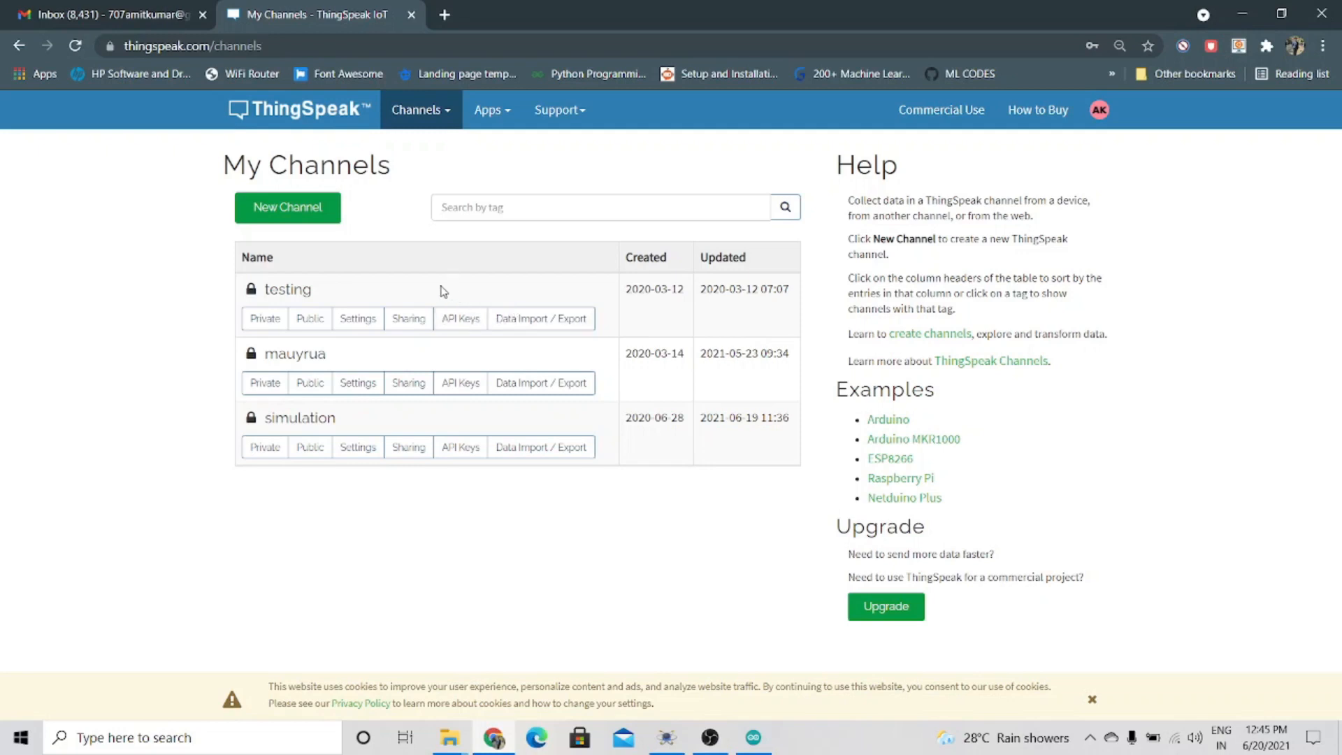
pyautogui.click(310, 424)
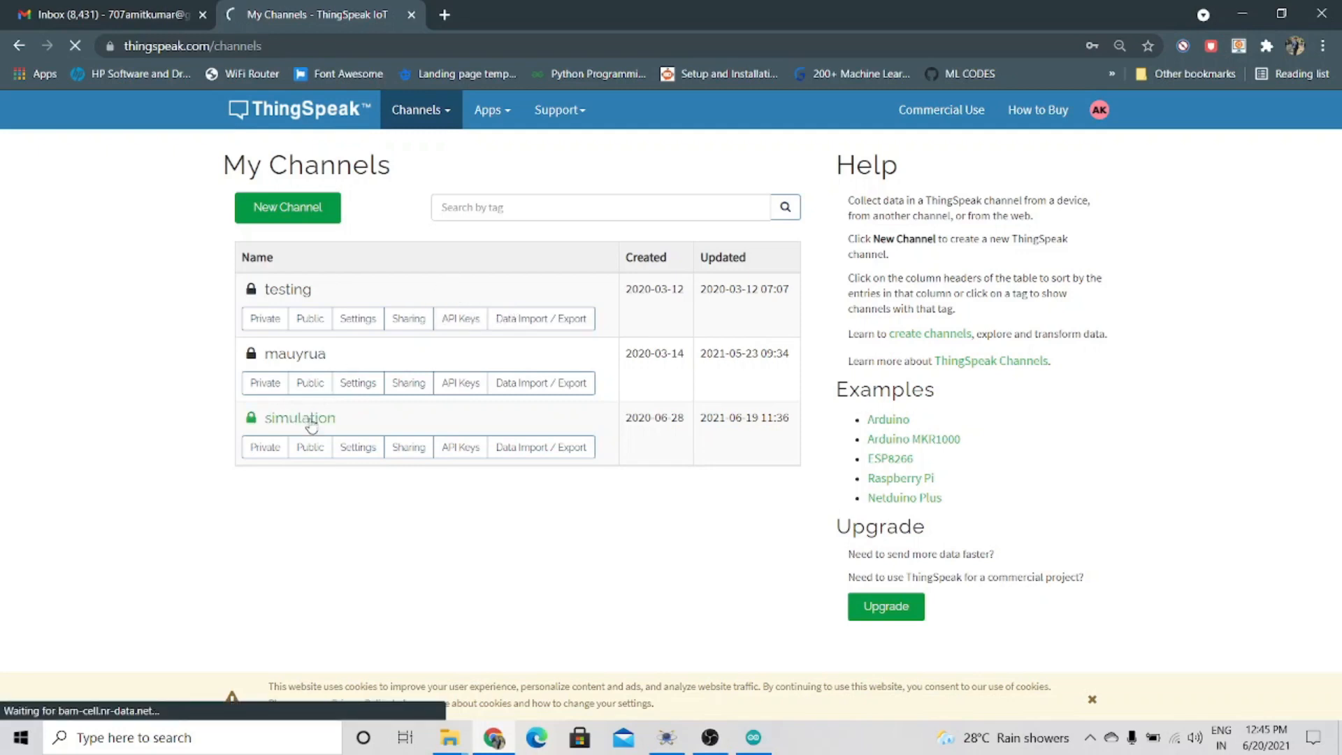
pyautogui.scroll(-2, 459, 427)
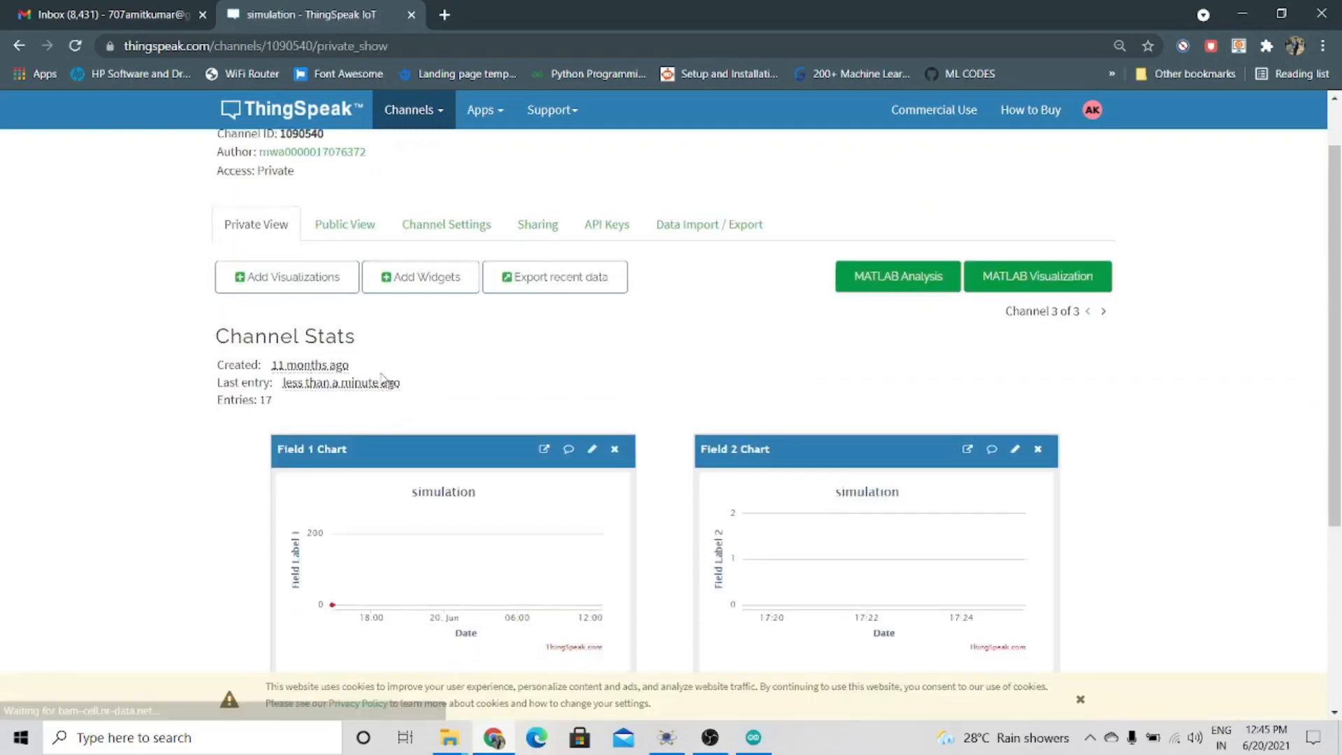
pyautogui.scroll(-1, 459, 428)
pyautogui.moveTo(601, 491)
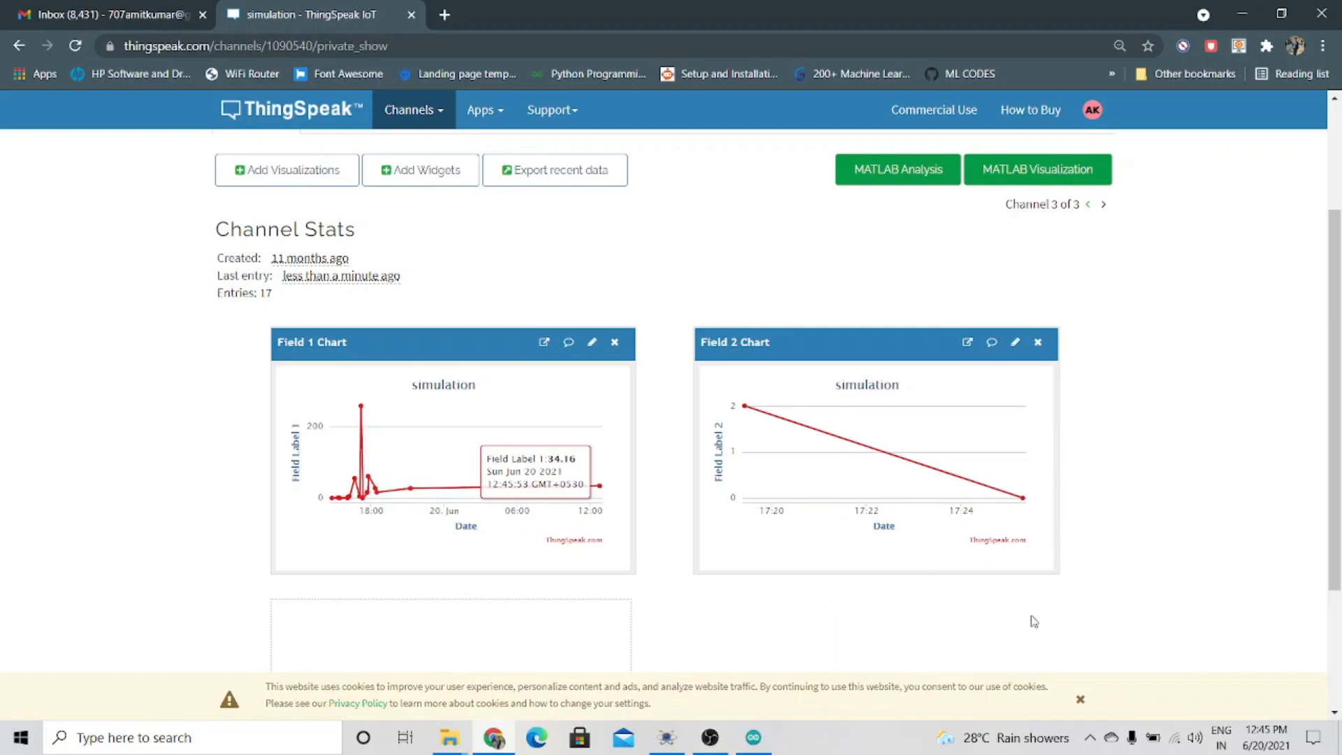
pyautogui.moveTo(1267, 748)
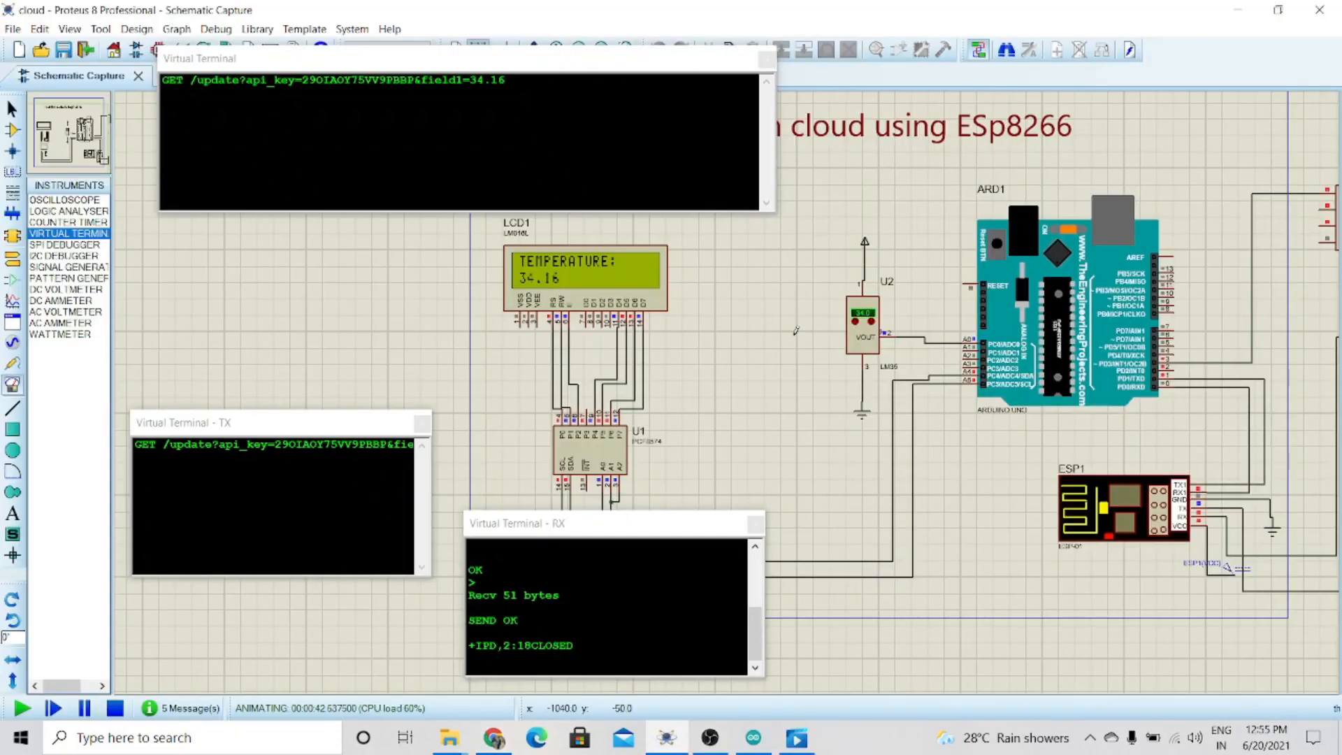
# - Return to the running Proteus simulation and examine the LM35 sensor beside the Arduino Uno
pyautogui.scroll(1, 856, 320)
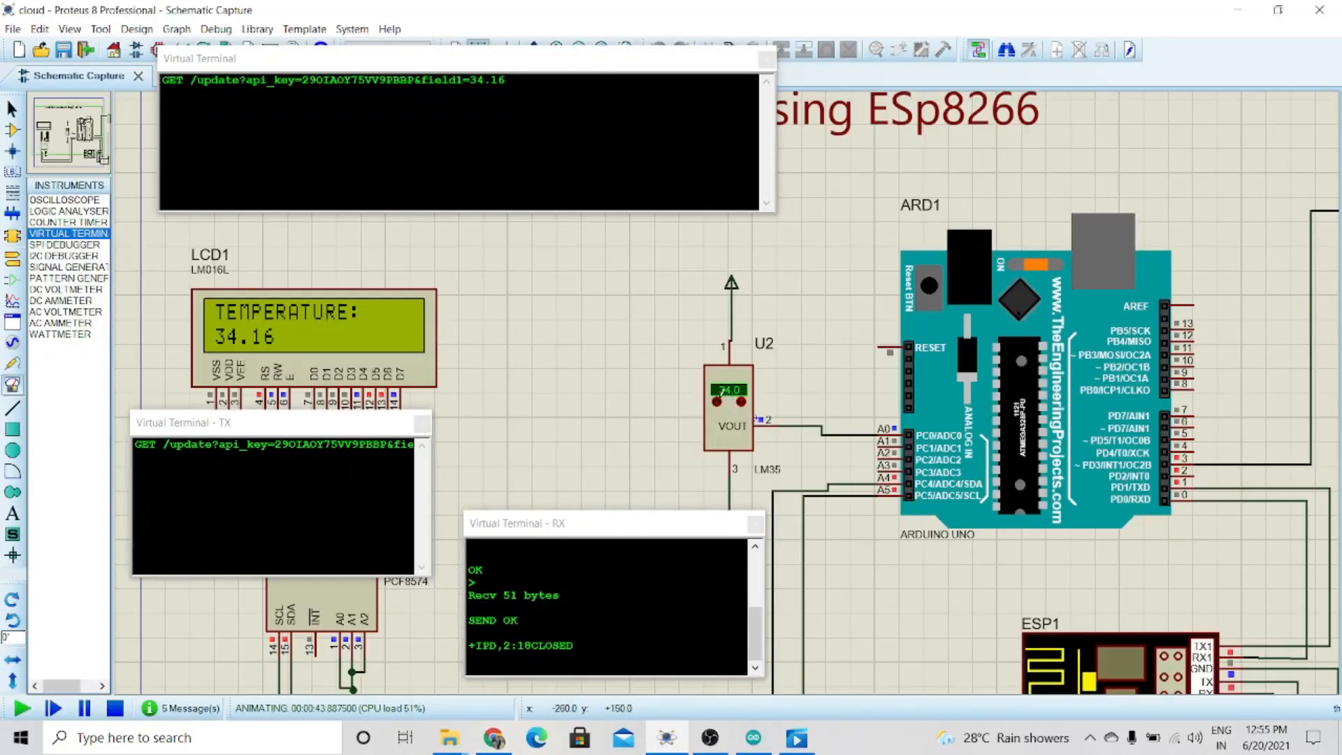